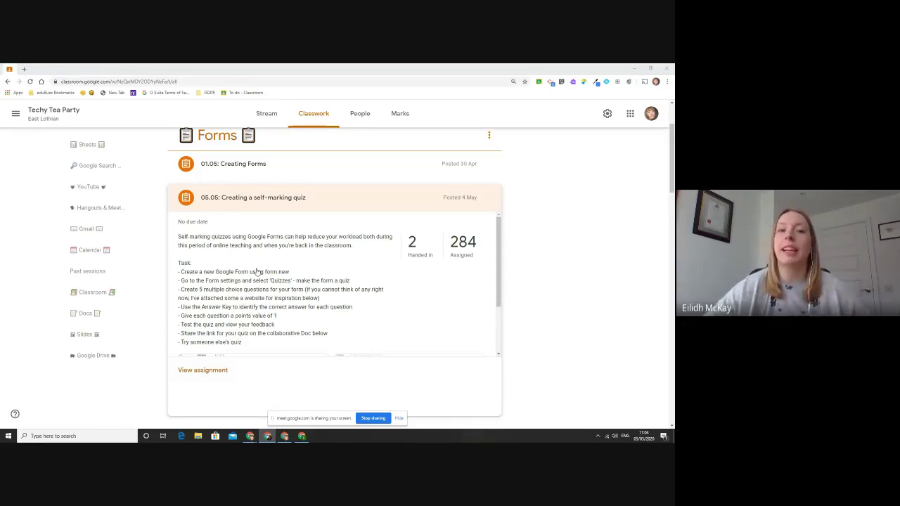
# Step: In a new Chrome tab, go to form.new to start a blank Google Form
pyautogui.click(25, 70)
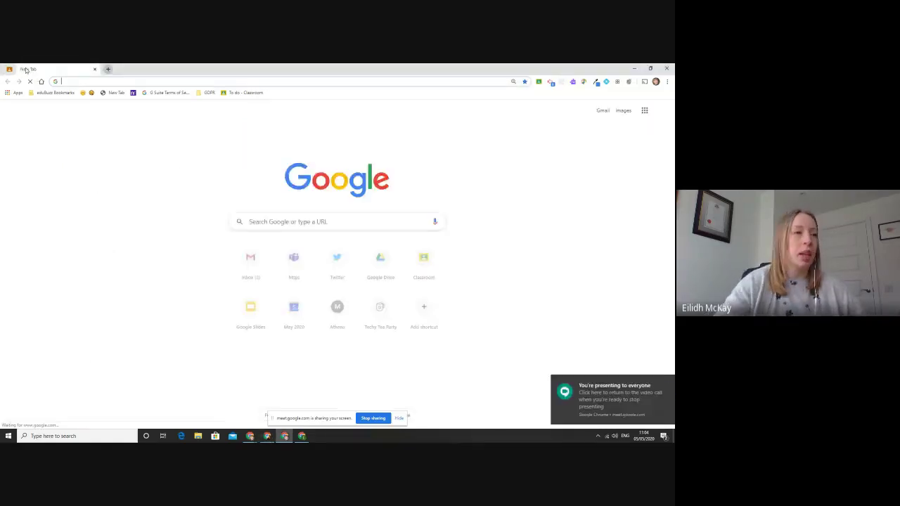
pyautogui.write('form.new')
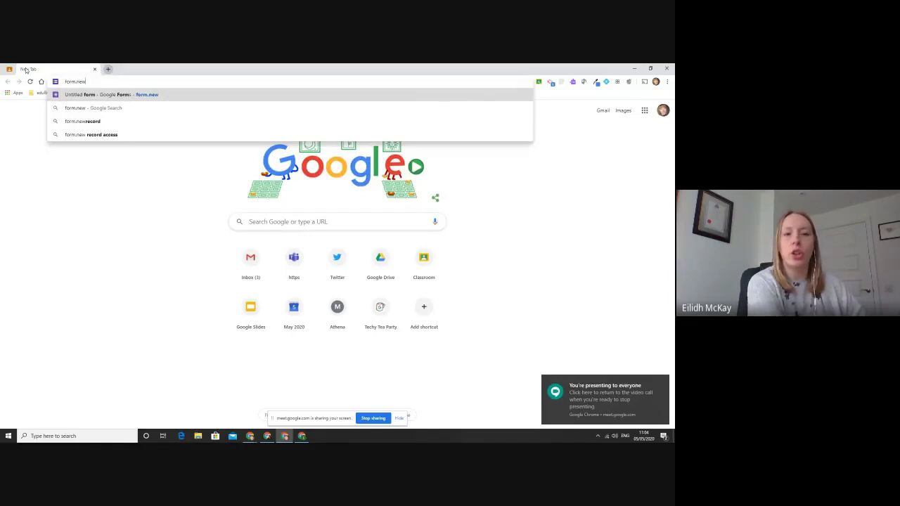
pyautogui.press('Return')
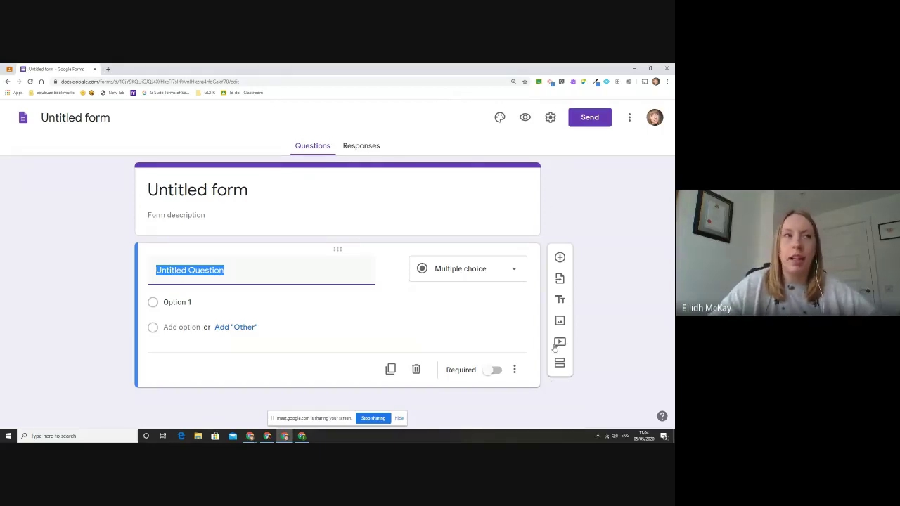
# Step: Turn on 'Make this a quiz' in the form's Quizzes settings and save
pyautogui.click(553, 117)
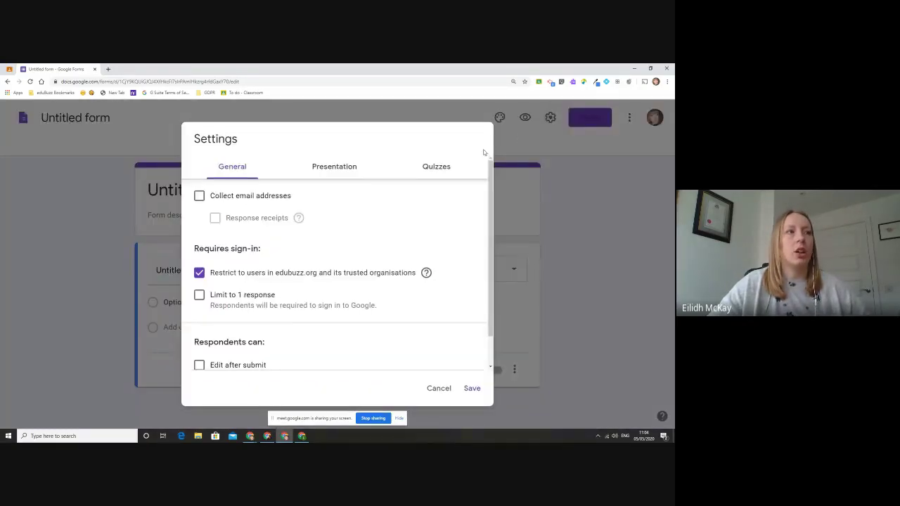
pyautogui.click(447, 171)
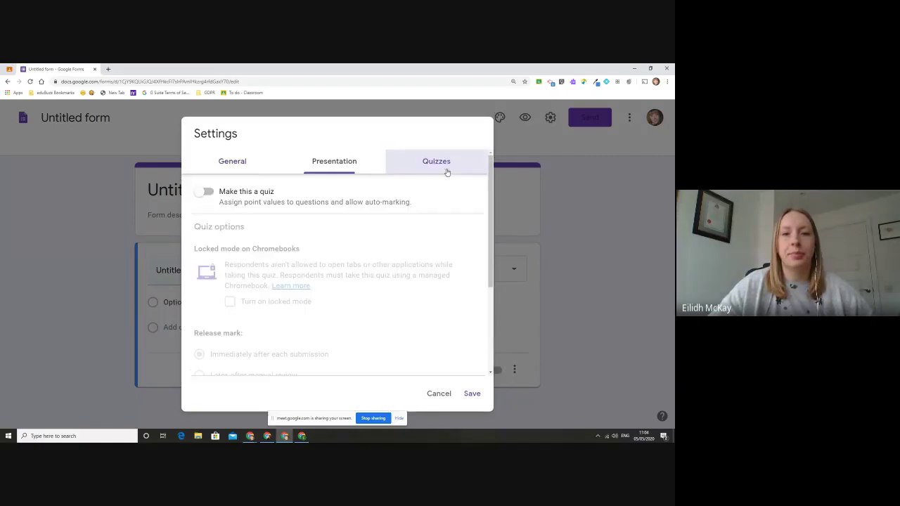
pyautogui.click(205, 192)
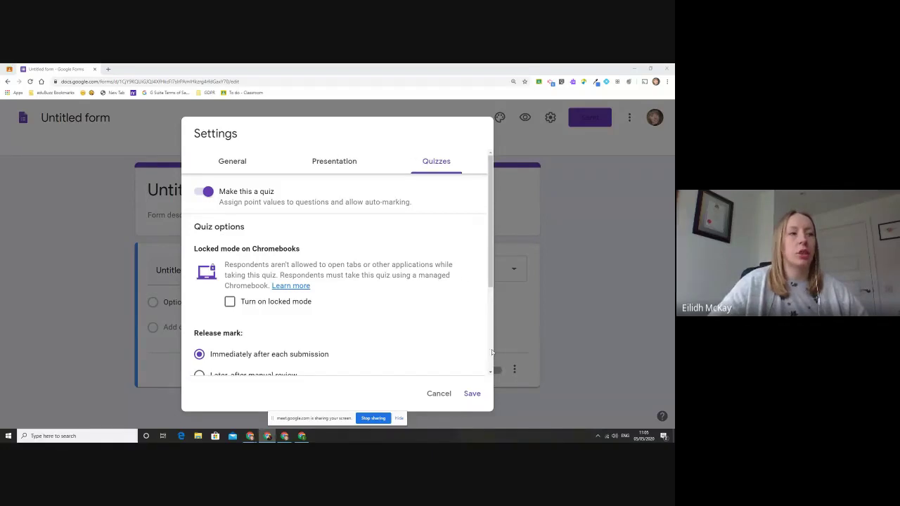
pyautogui.click(477, 396)
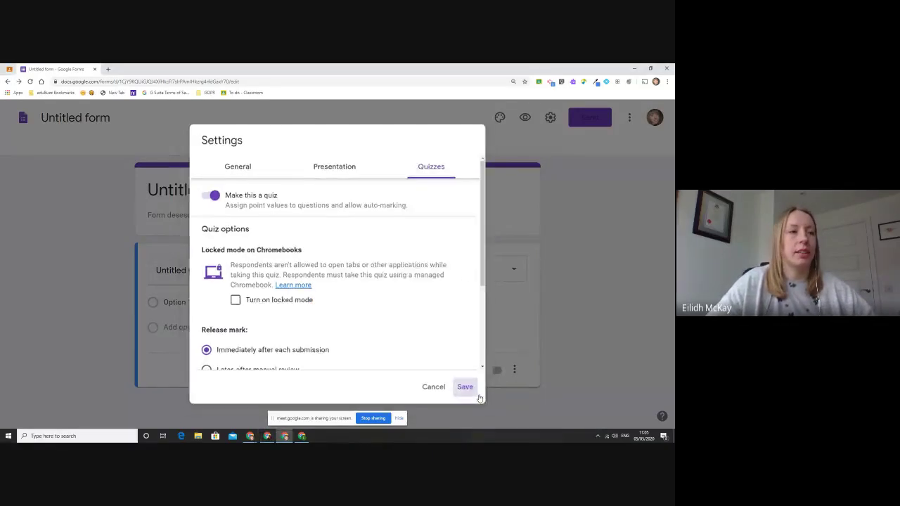
pyautogui.click(404, 419)
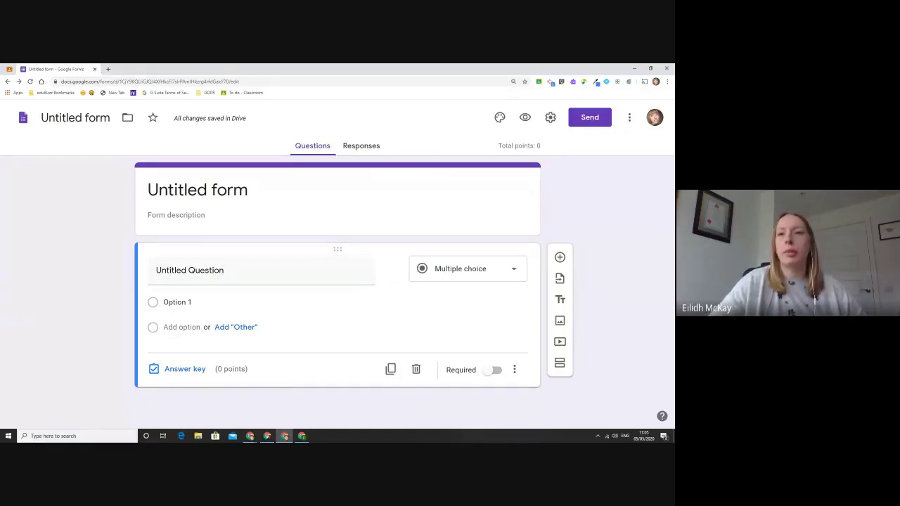
pyautogui.click(107, 69)
pyautogui.write('form.new')
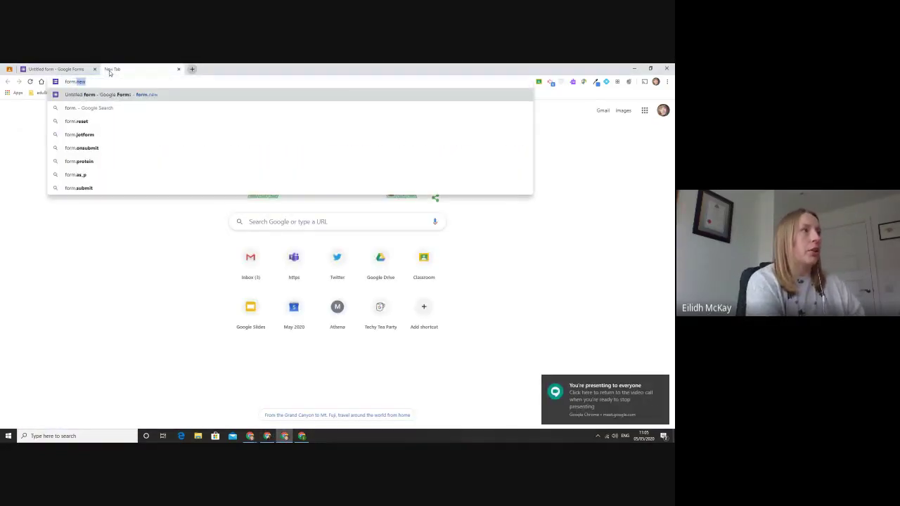
pyautogui.press('Return')
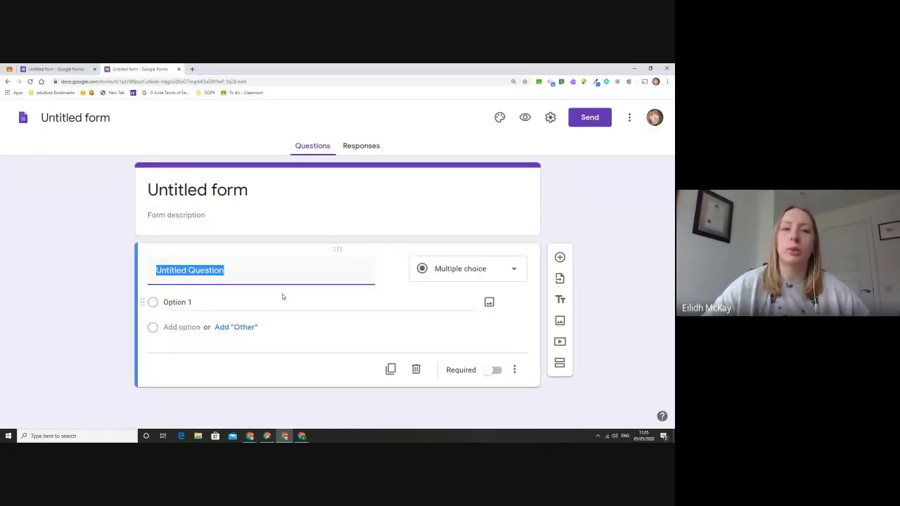
pyautogui.click(59, 67)
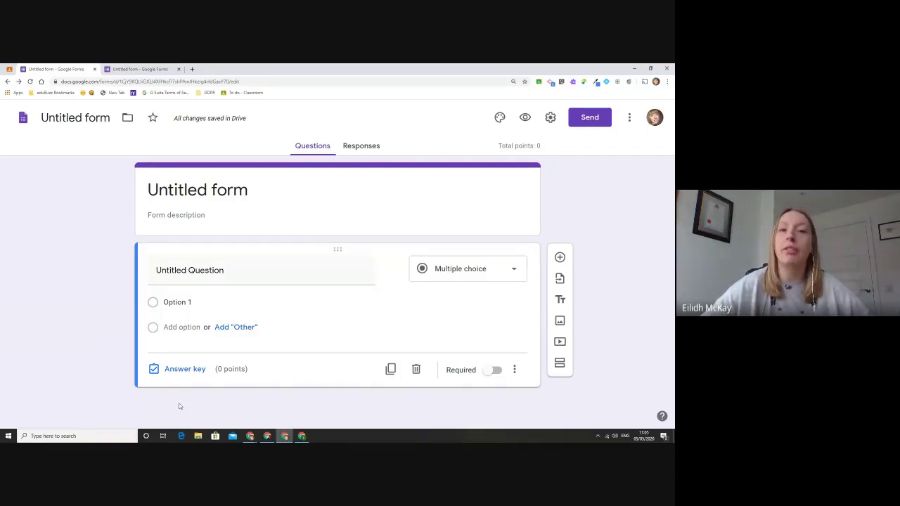
pyautogui.click(107, 69)
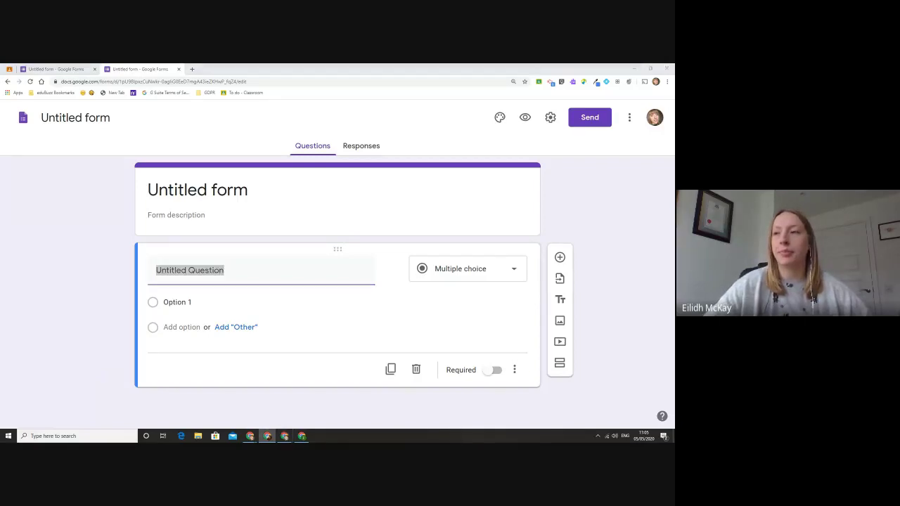
pyautogui.click(94, 69)
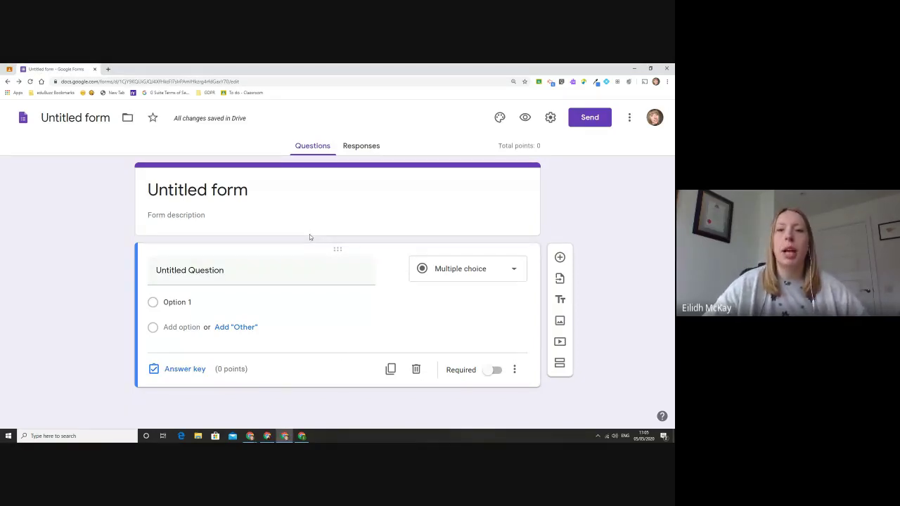
# Step: Type the form heading 'Colours Quiz' and prefix it with '05.05 -'
pyautogui.click(219, 188)
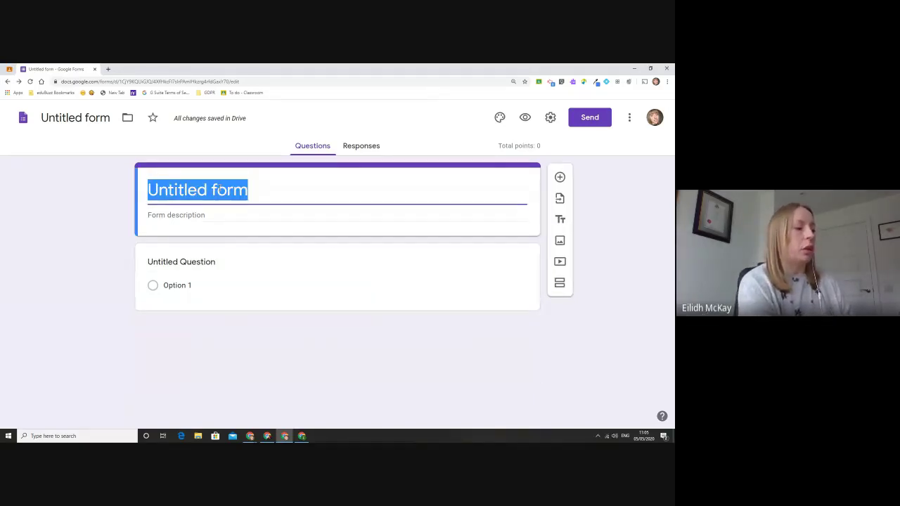
pyautogui.write('Colours ')
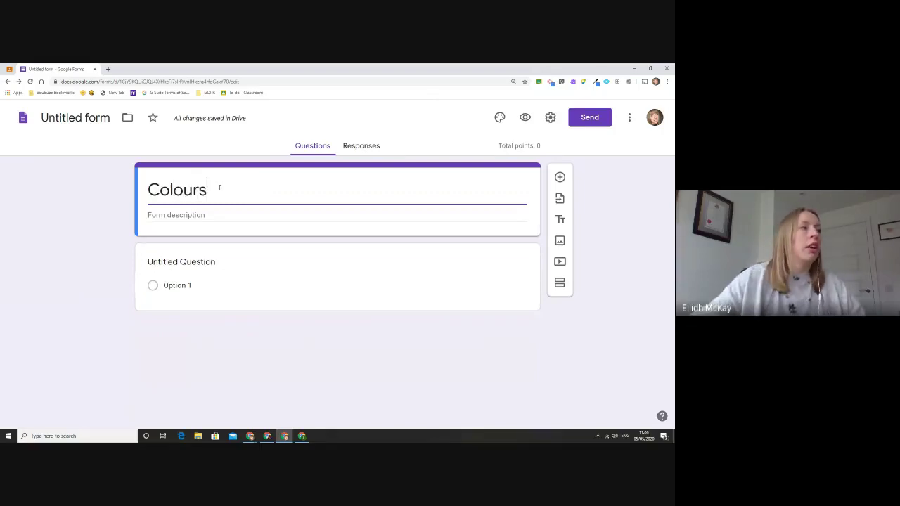
pyautogui.write('Quiz')
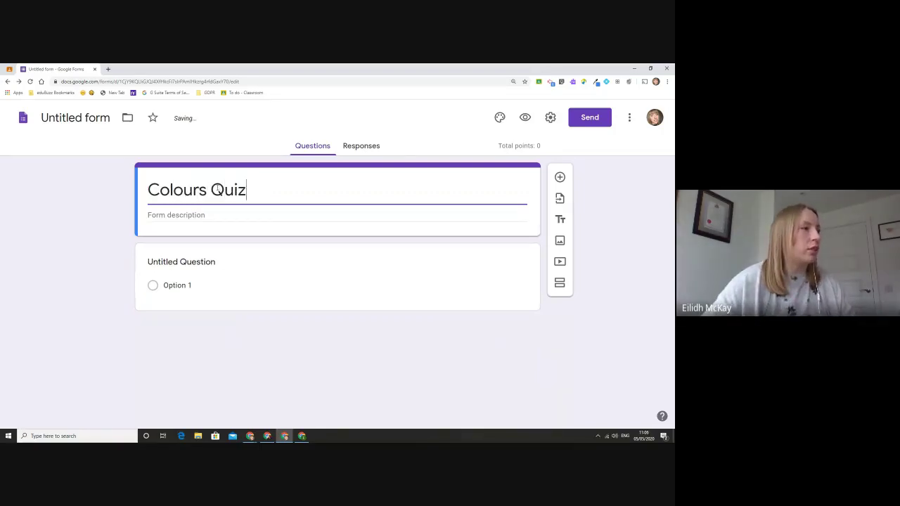
pyautogui.click(151, 191)
pyautogui.write('05')
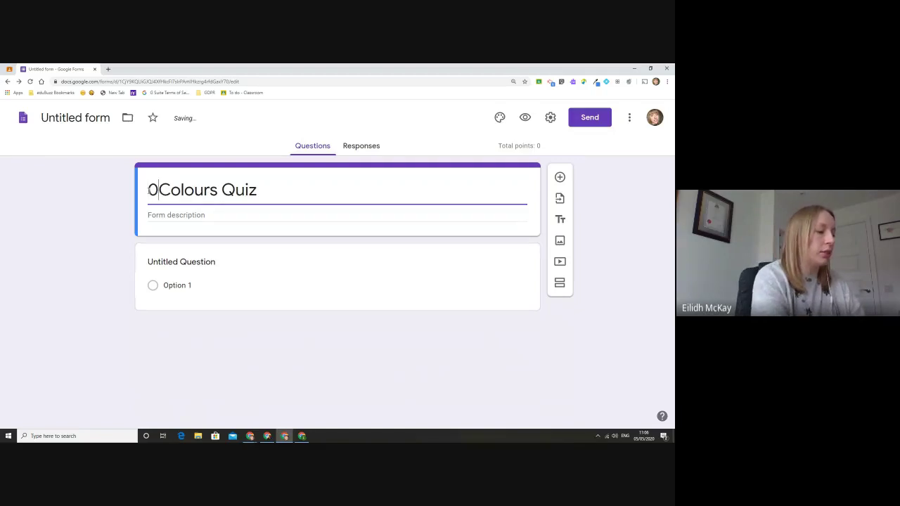
pyautogui.write('.05 -')
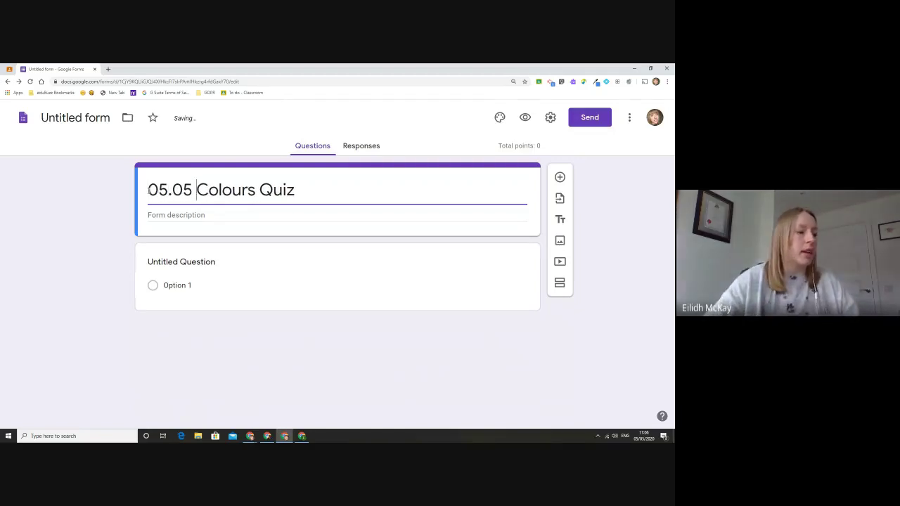
# Step: Name the form file '05.05 - Colours Quiz'
pyautogui.click(94, 118)
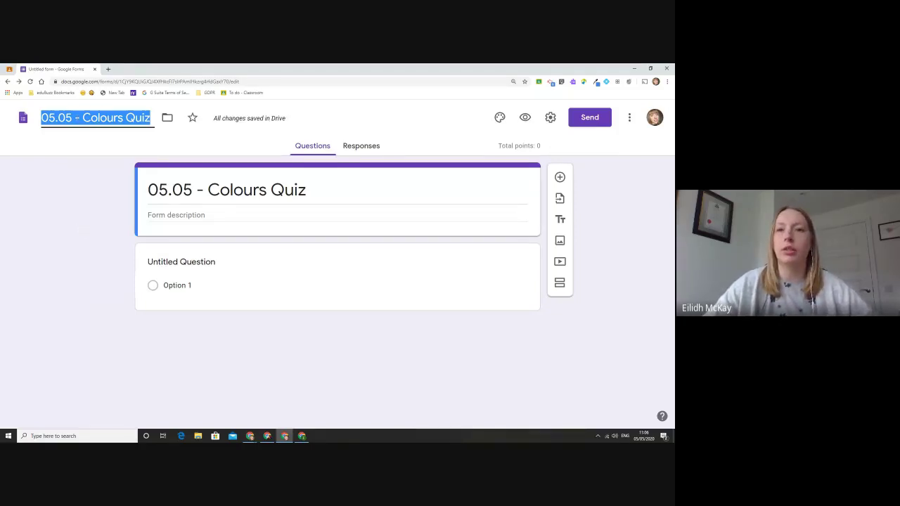
pyautogui.press('Return')
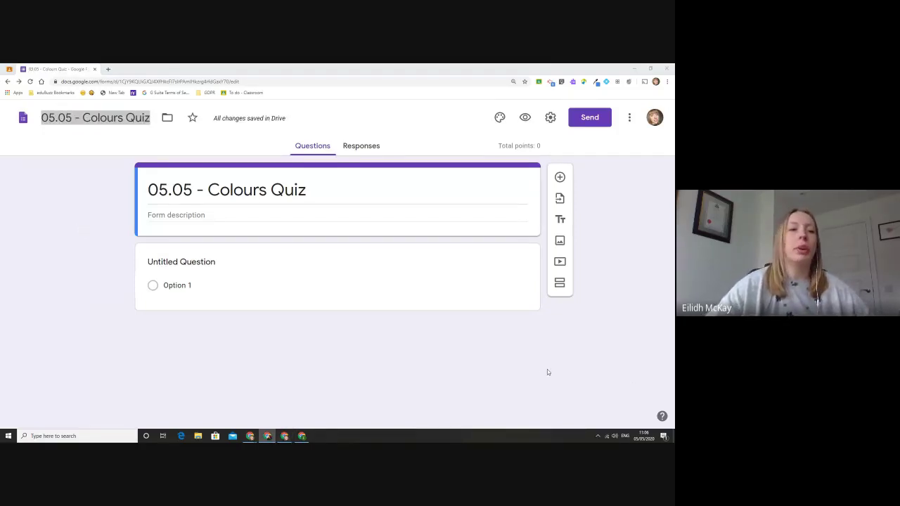
pyautogui.click(74, 119)
pyautogui.moveTo(83, 118); pyautogui.dragTo(41, 118)
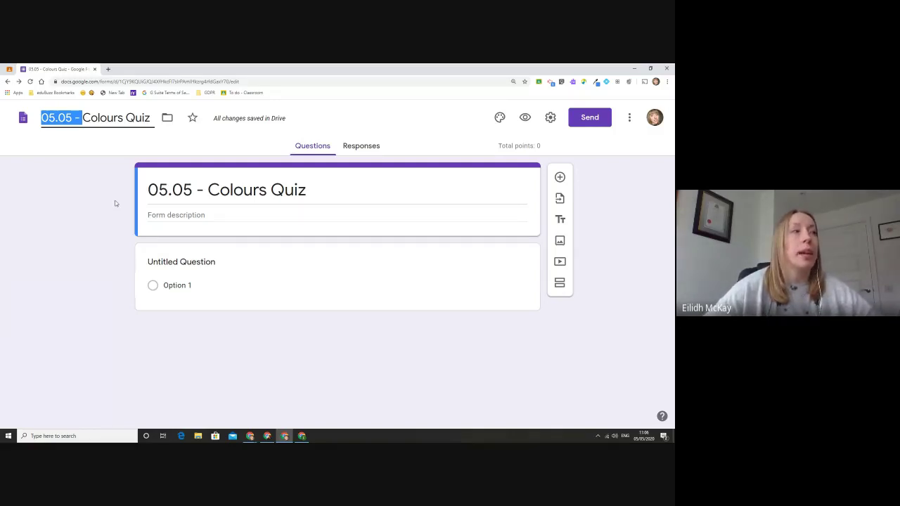
# Step: Rework the heading prefix, briefly trying 'S1.2 English', so it reads '05.05- Colours Quiz'
pyautogui.click(194, 185)
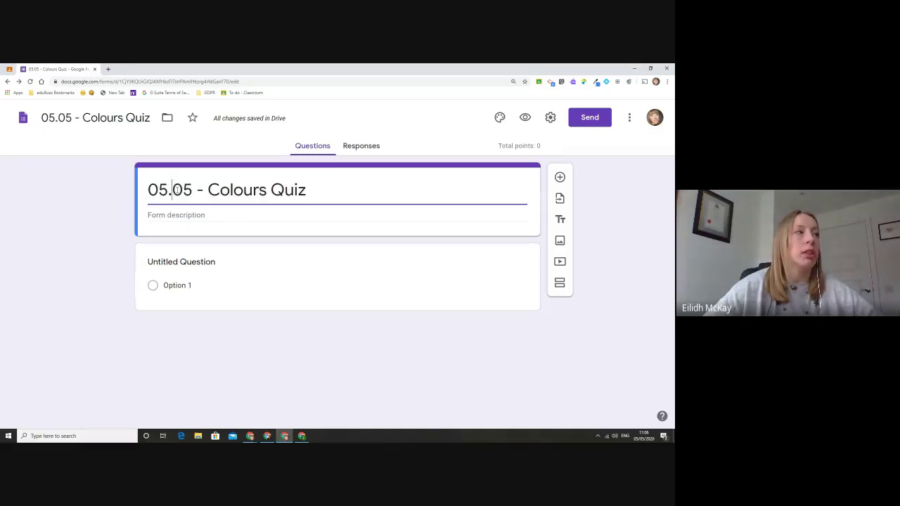
pyautogui.moveTo(194, 187); pyautogui.dragTo(86, 175)
pyautogui.write('S1.2 ')
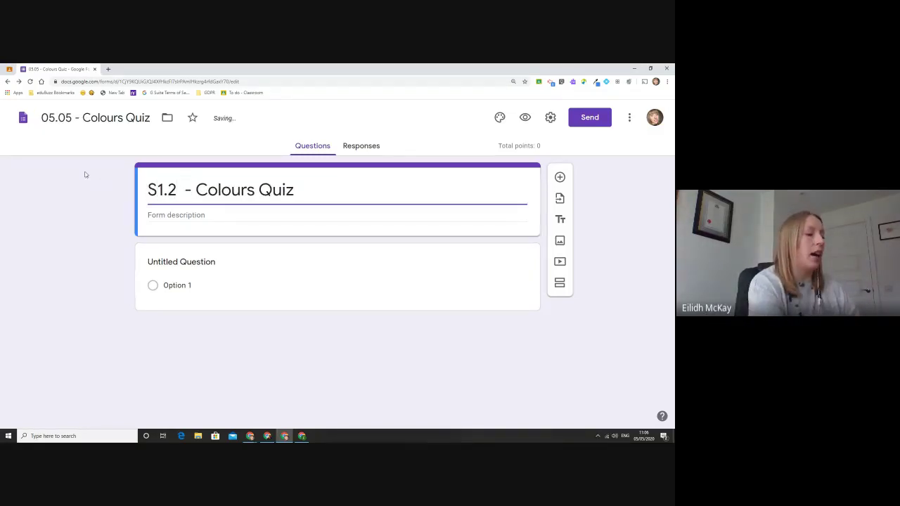
pyautogui.write('English')
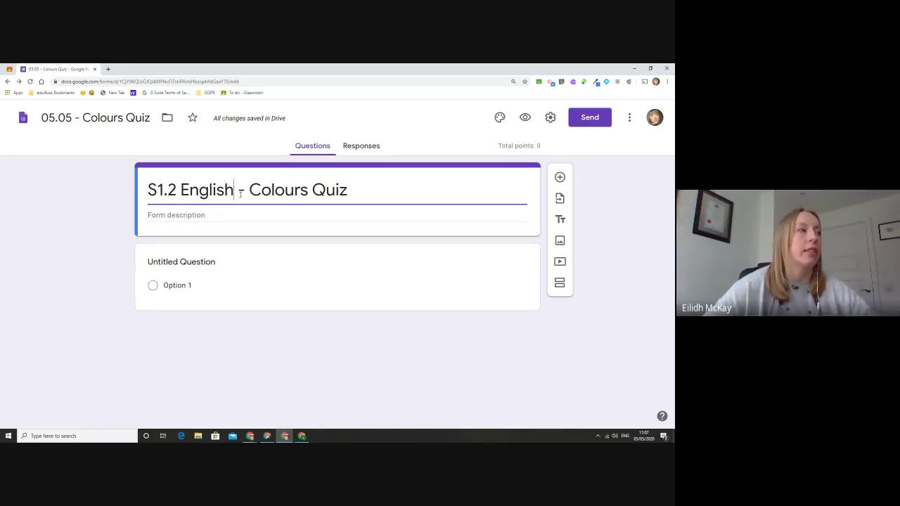
pyautogui.moveTo(239, 191); pyautogui.dragTo(99, 194)
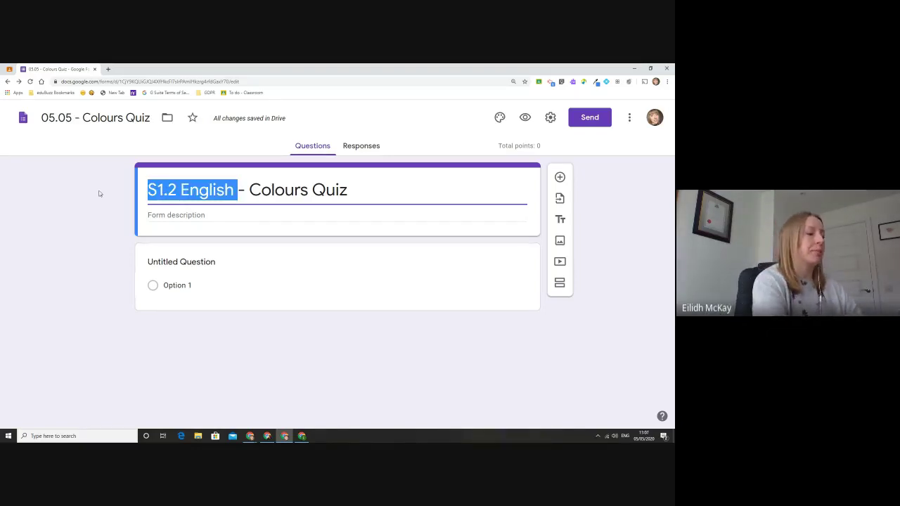
pyautogui.write('05.05')
pyautogui.press('BackSpace')
pyautogui.press('BackSpace')
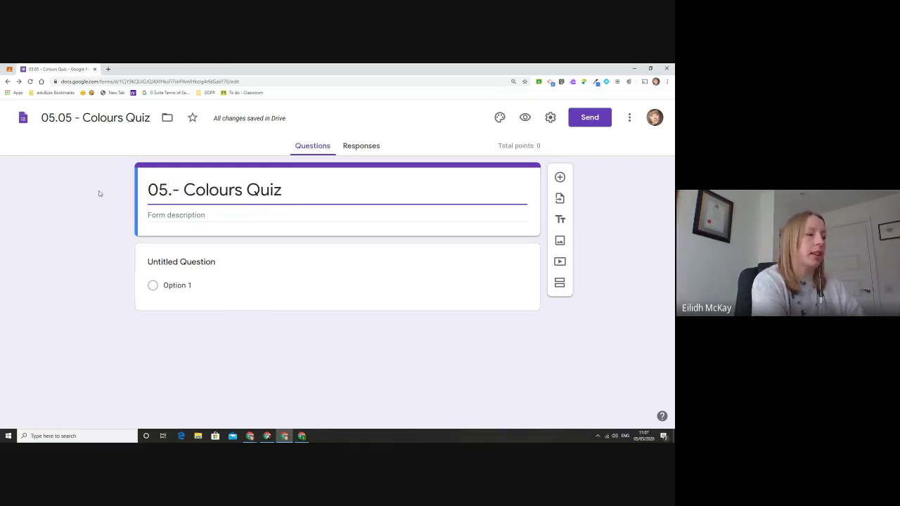
pyautogui.write('05')
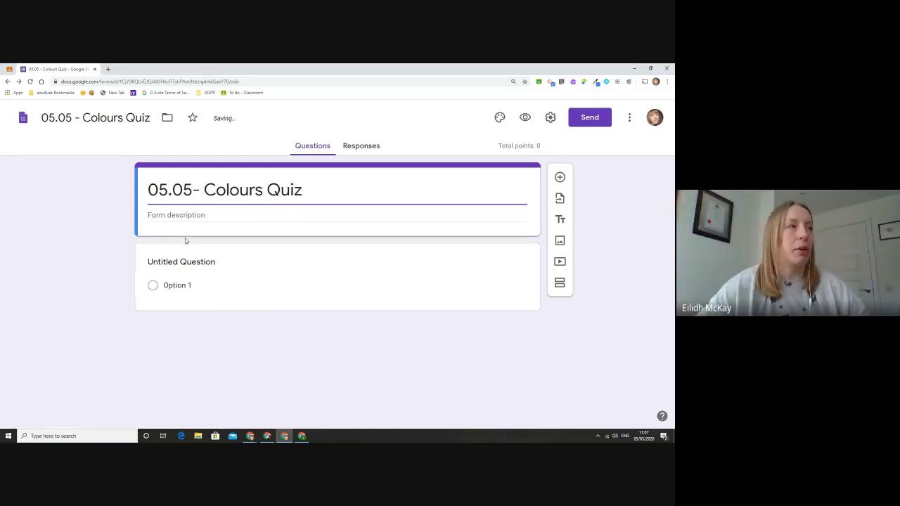
pyautogui.click(263, 321)
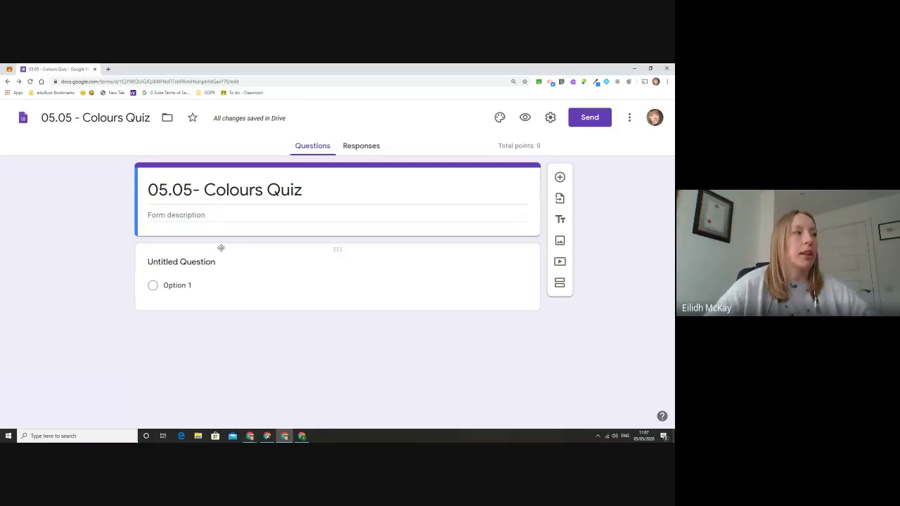
# Step: Add the description 'Very clear instructions in here', then switch to the pinned Classroom tab
pyautogui.click(228, 214)
pyautogui.write('Ve')
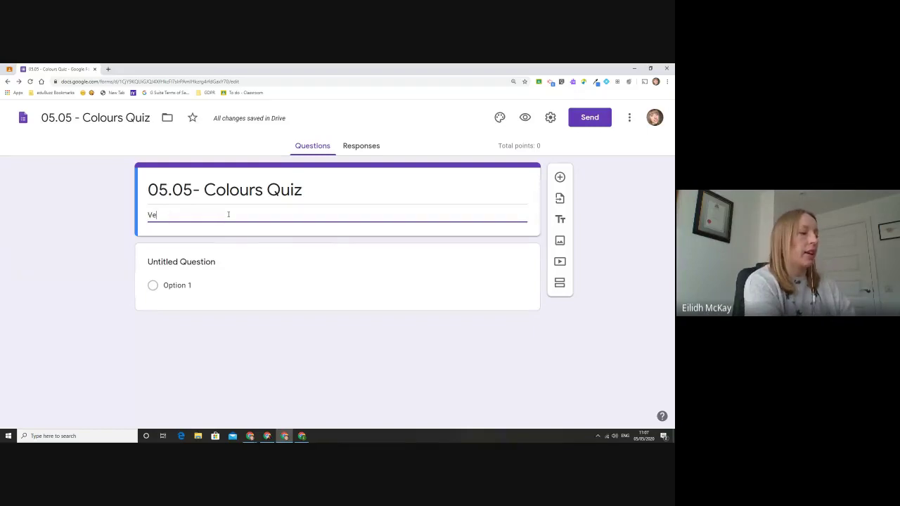
pyautogui.write('ry clear i')
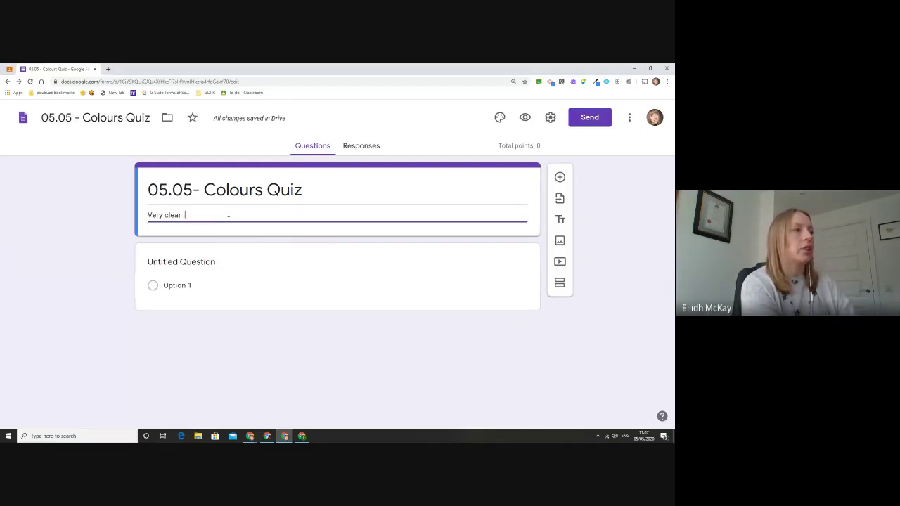
pyautogui.write('nstructions in here')
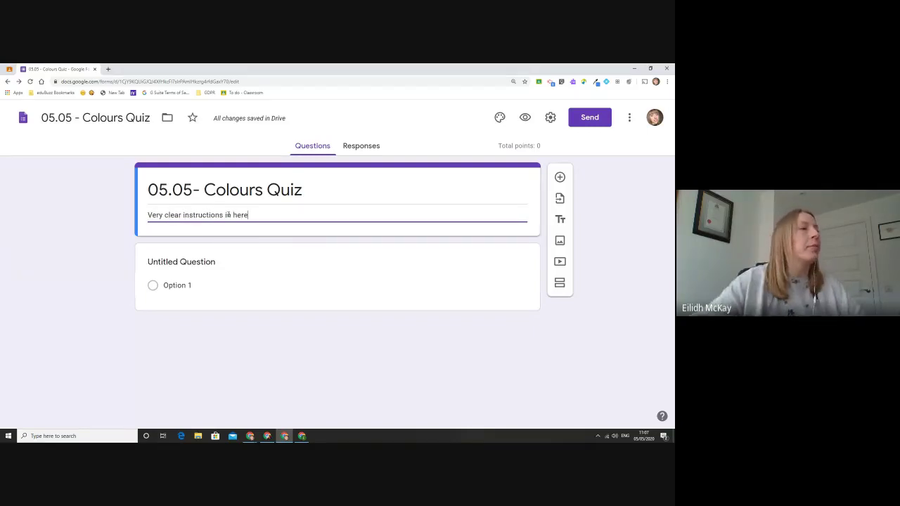
pyautogui.click(267, 353)
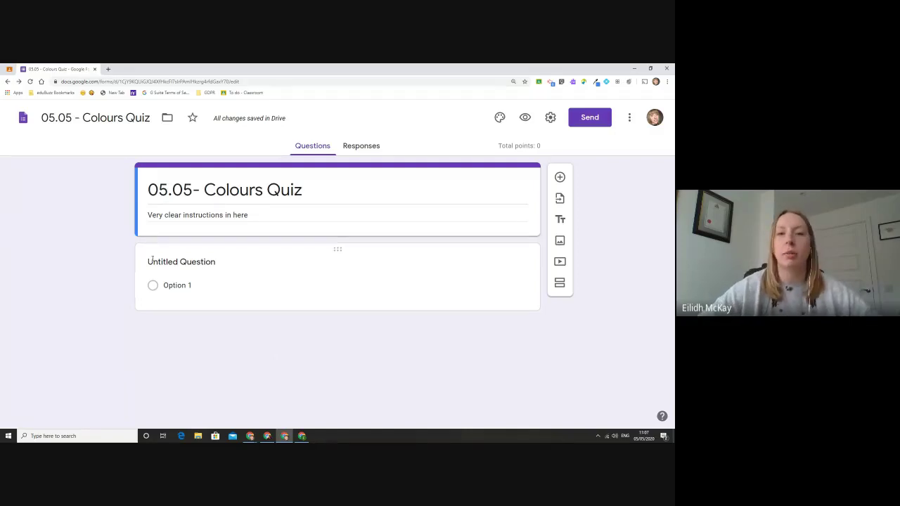
pyautogui.click(8, 69)
# Step: Scroll through the 05.05 assignment's attachments, then return to the Colours Quiz editor
pyautogui.scroll(-2, 272, 287)
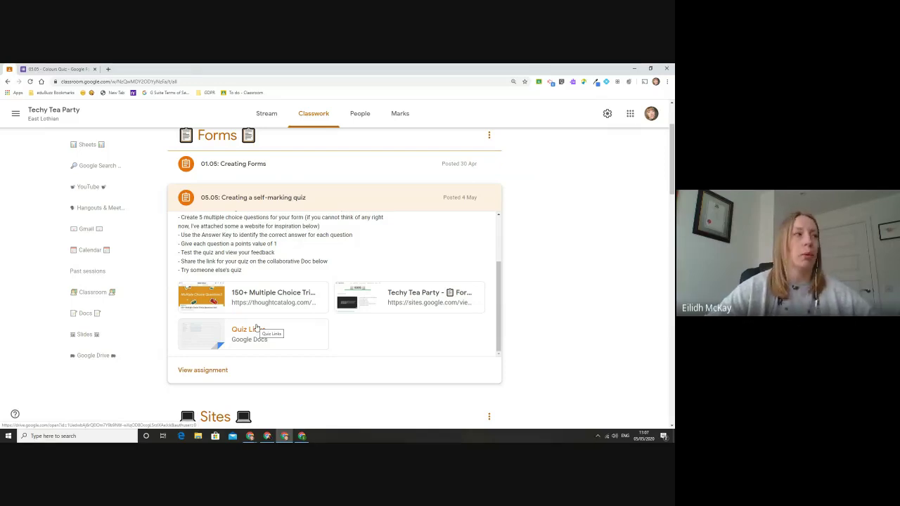
pyautogui.hotkey('alt', 'Tab')
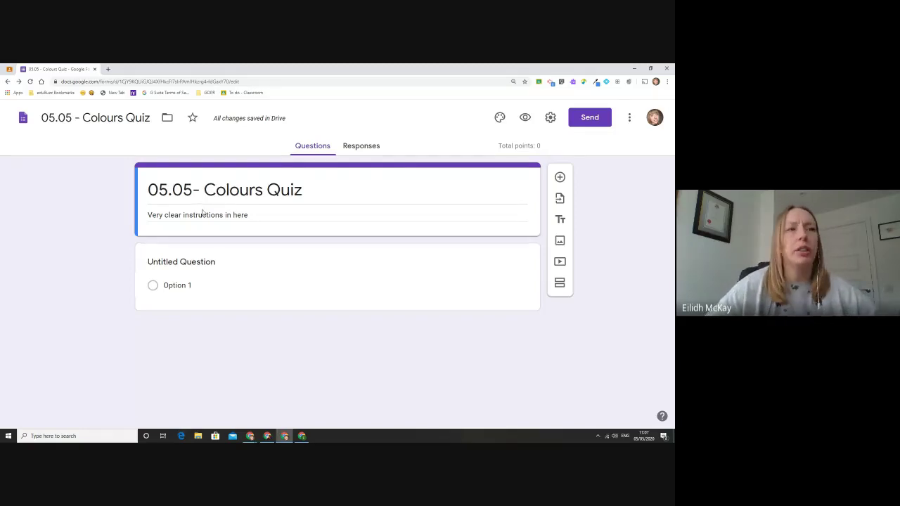
# Step: Select the Untitled Question card and open its question-type dropdown
pyautogui.click(207, 264)
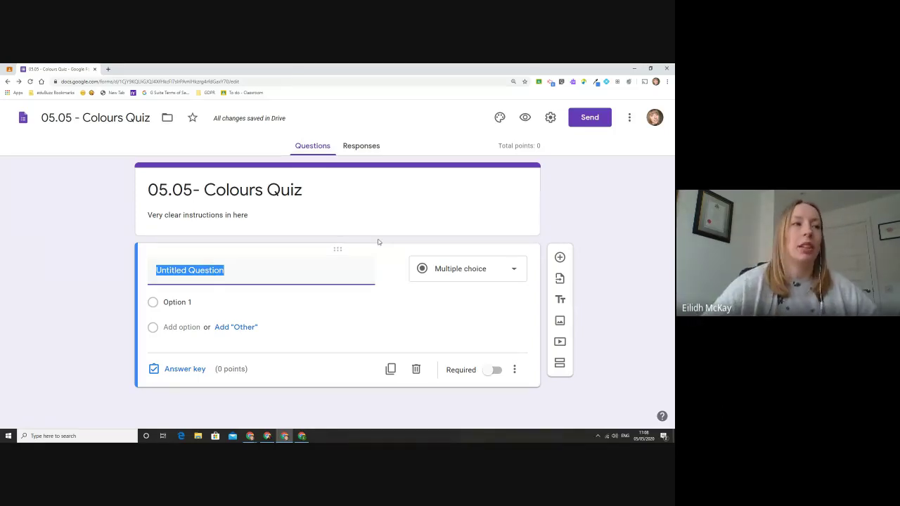
pyautogui.click(511, 268)
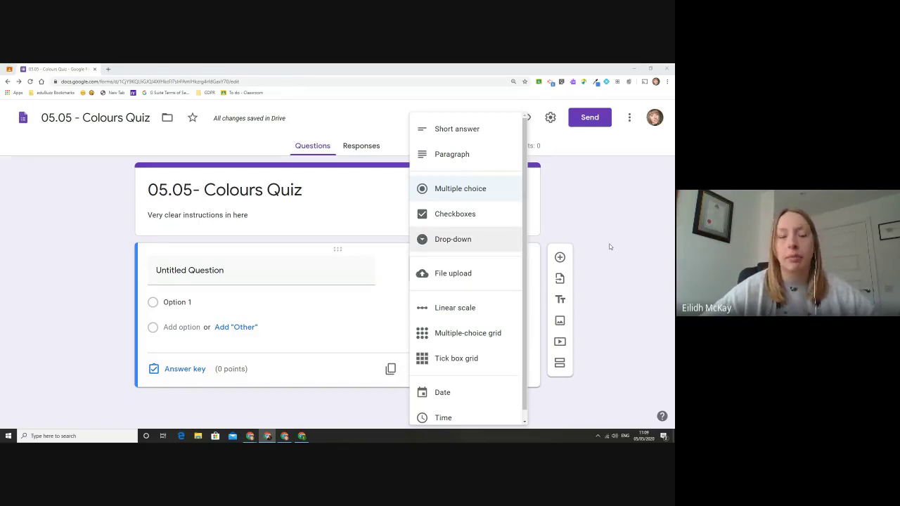
# Step: Make the question a checkbox question titled 'Which of these are primary colours?'
pyautogui.click(485, 215)
pyautogui.click(187, 274)
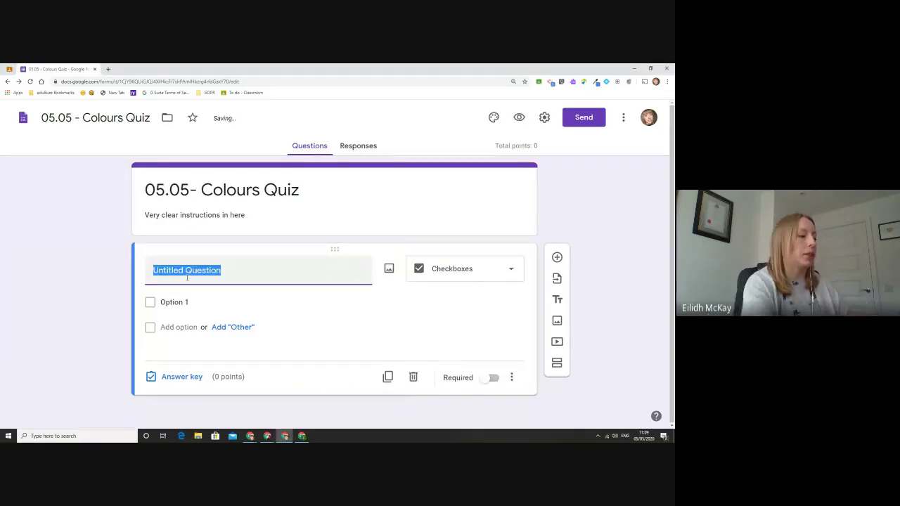
pyautogui.press('BackSpace')
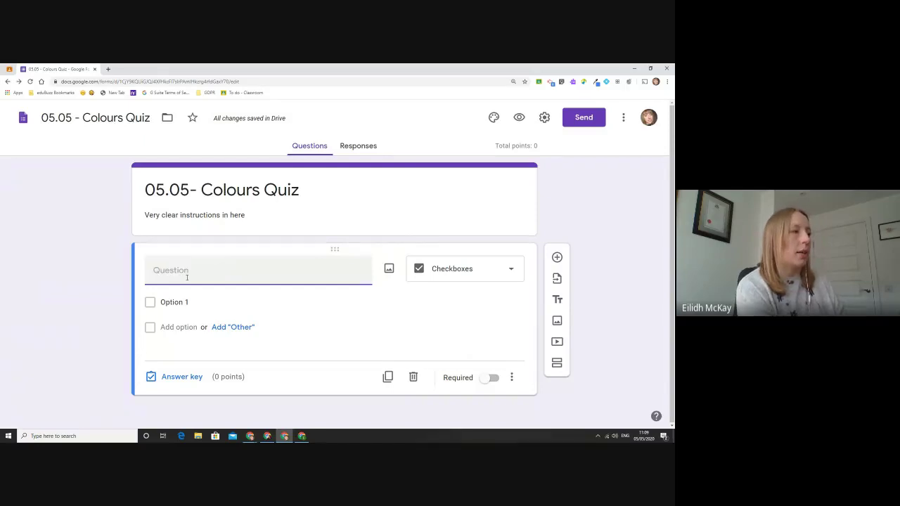
pyautogui.write('Which of these are primary sc')
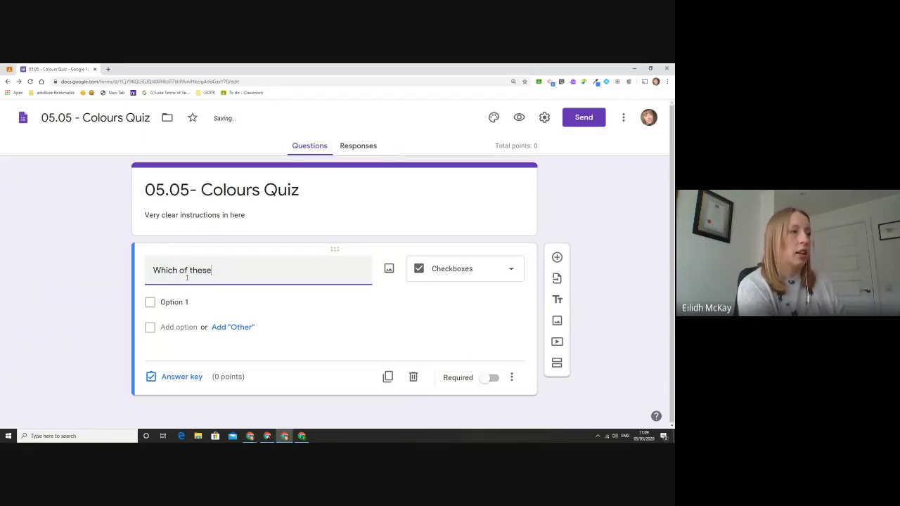
pyautogui.press('BackSpace')
pyautogui.press('BackSpace')
pyautogui.write('colours?')
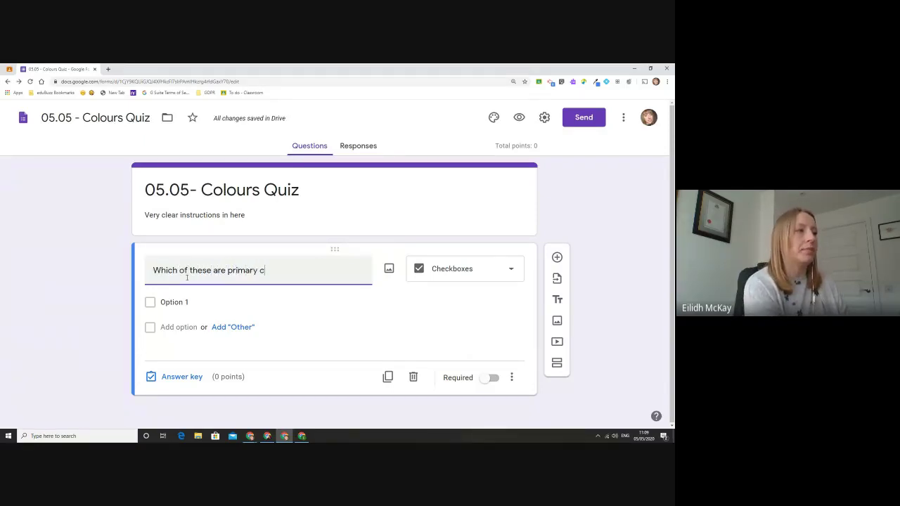
# Step: Add answer options Green, Yellow, Purple, Blue, Red and Pink
pyautogui.click(205, 300)
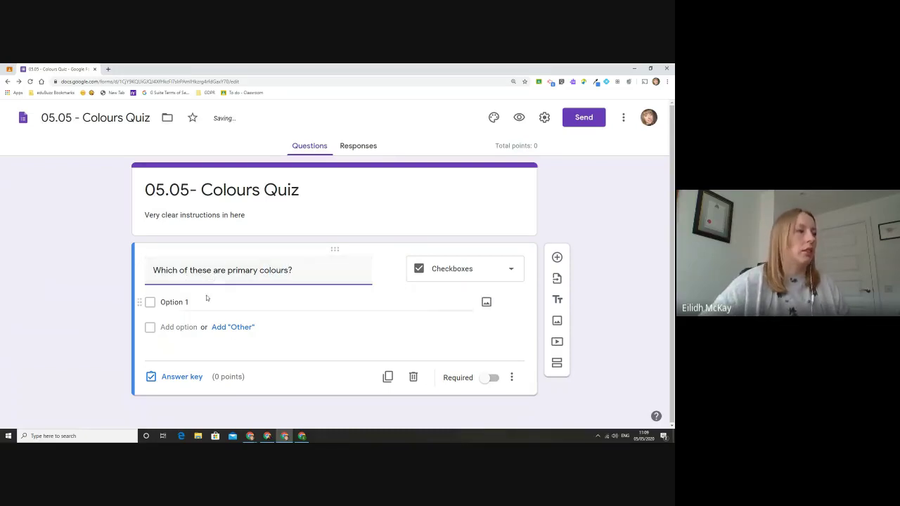
pyautogui.write('Green')
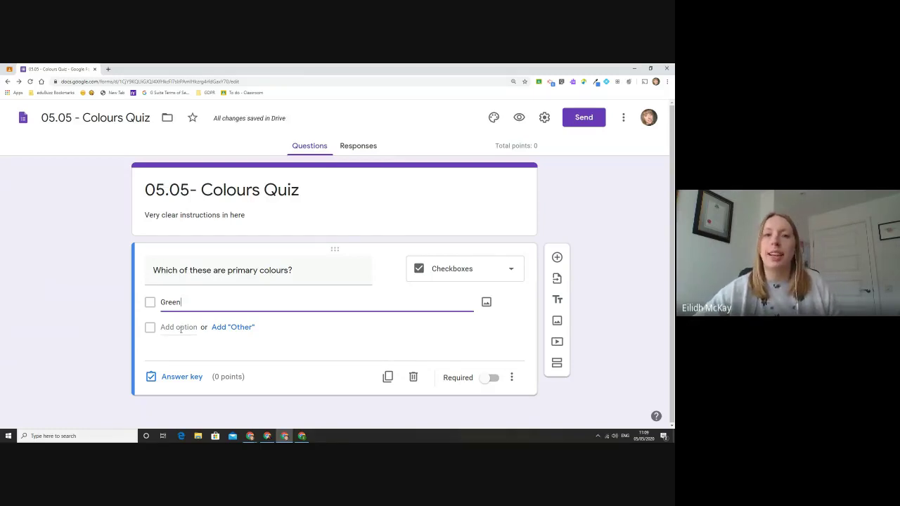
pyautogui.click(180, 327)
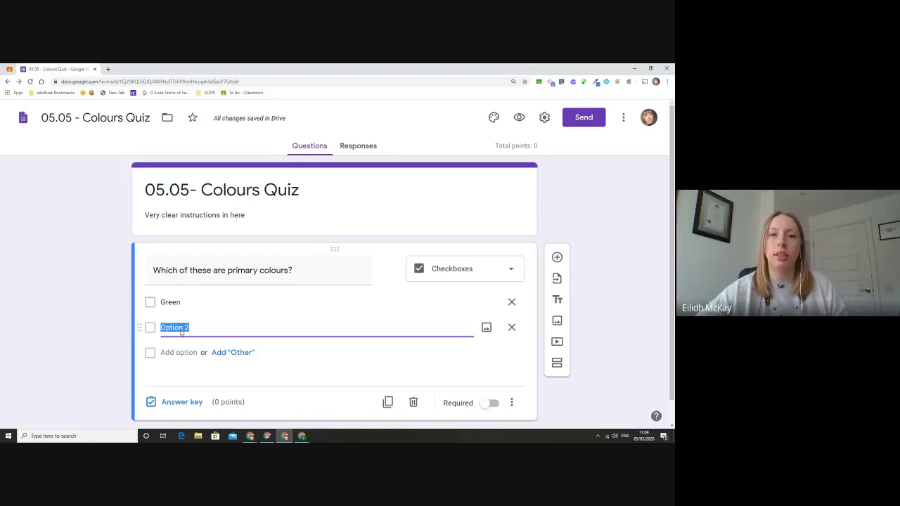
pyautogui.write('Yellow')
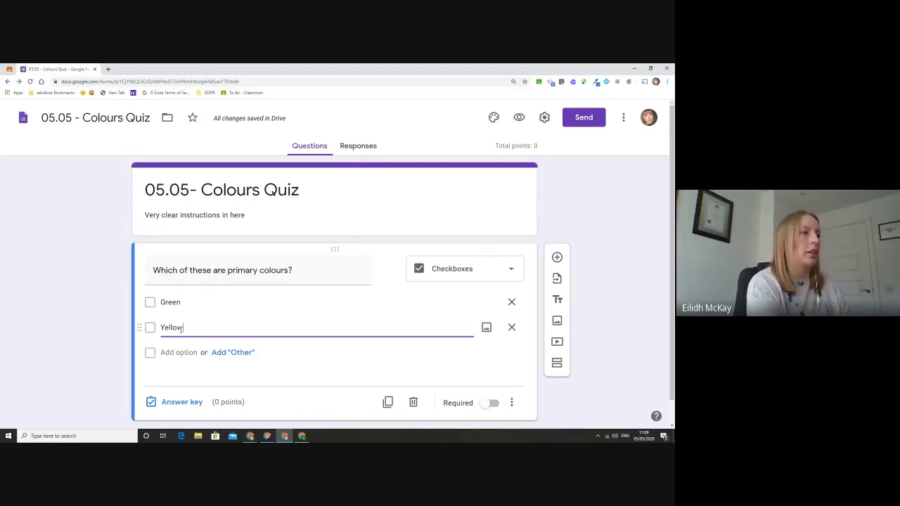
pyautogui.press('Return')
pyautogui.write('Purple')
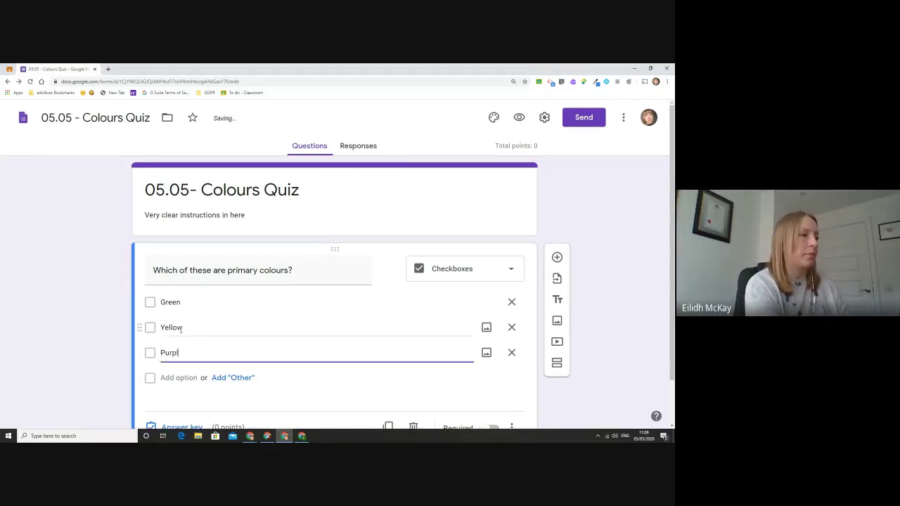
pyautogui.press('Return')
pyautogui.write('Blue')
pyautogui.press('Return')
pyautogui.write('Red')
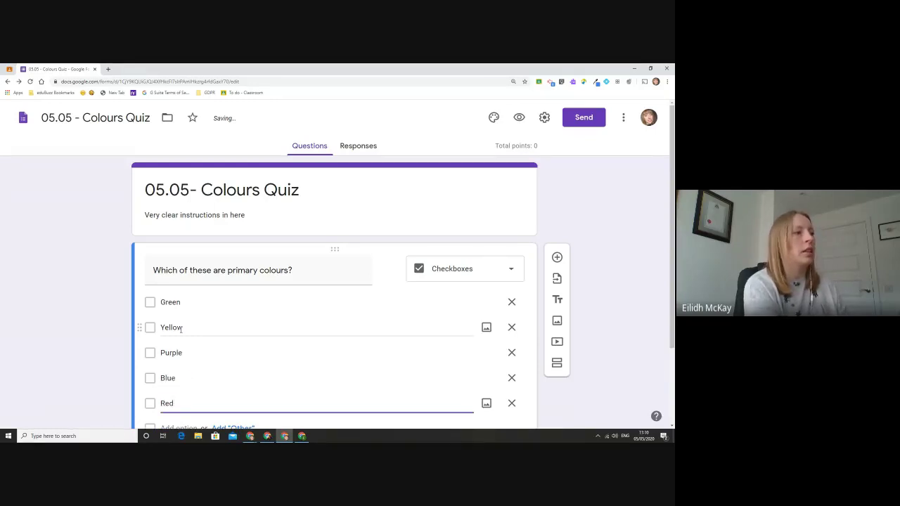
pyautogui.press('Return')
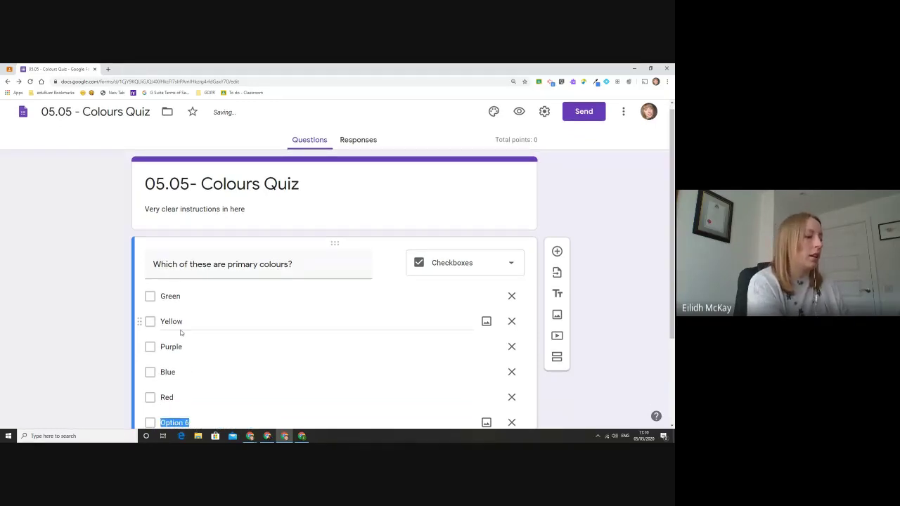
pyautogui.write('Pink')
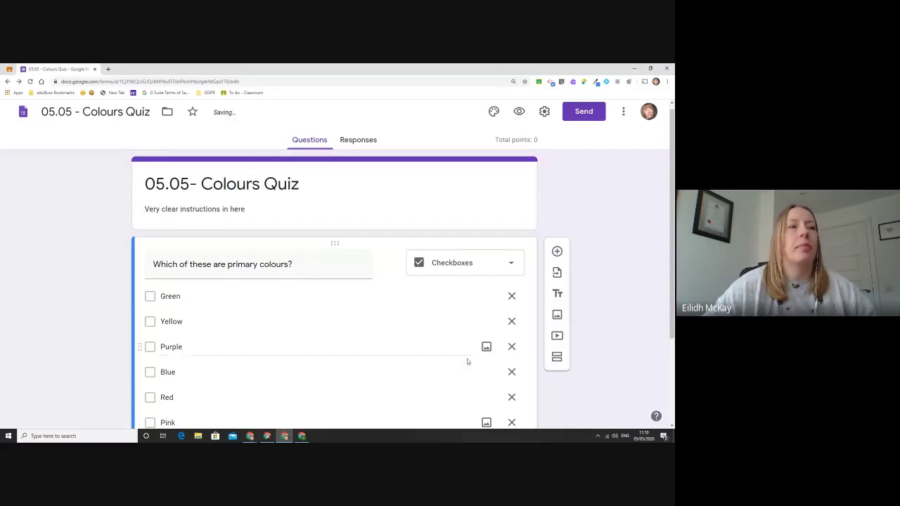
pyautogui.scroll(-1, 487, 318)
pyautogui.scroll(-1, 487, 317)
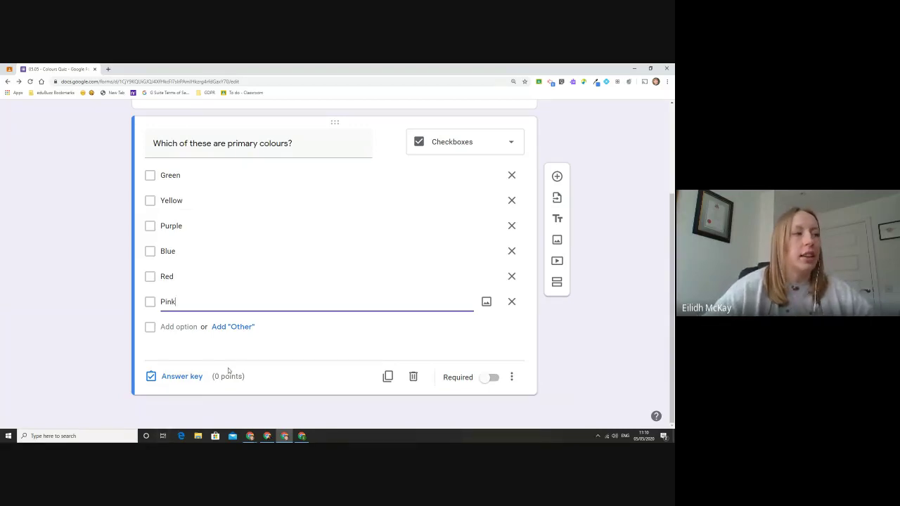
# Step: In the answer key, mark Yellow, Blue and Red correct, worth 1 point, and begin answer feedback
pyautogui.click(192, 382)
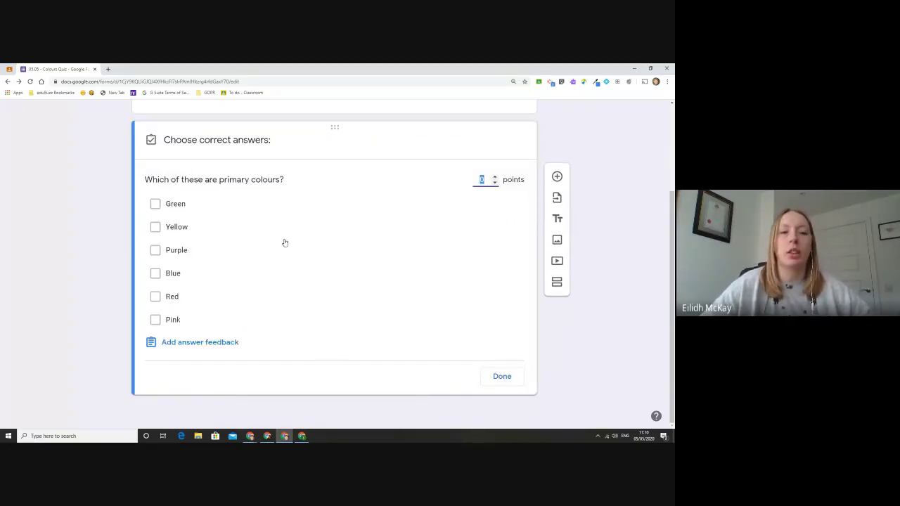
pyautogui.click(183, 229)
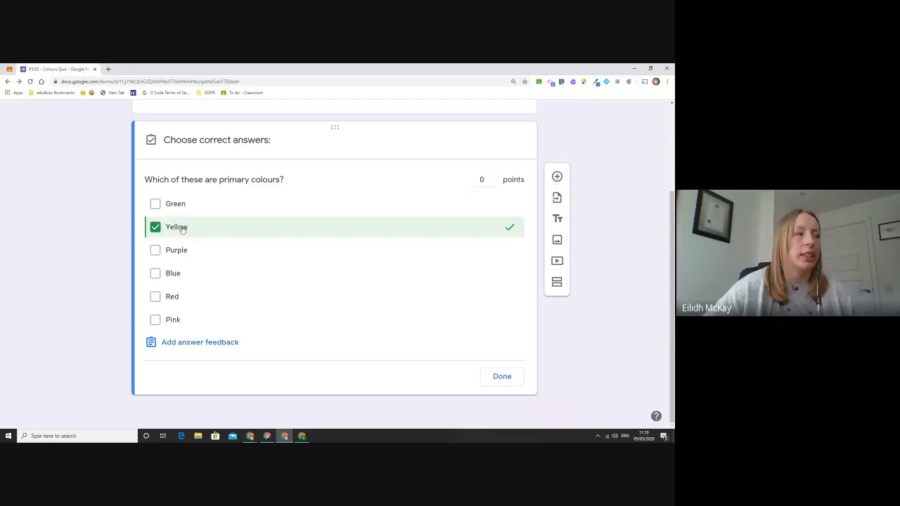
pyautogui.click(182, 229)
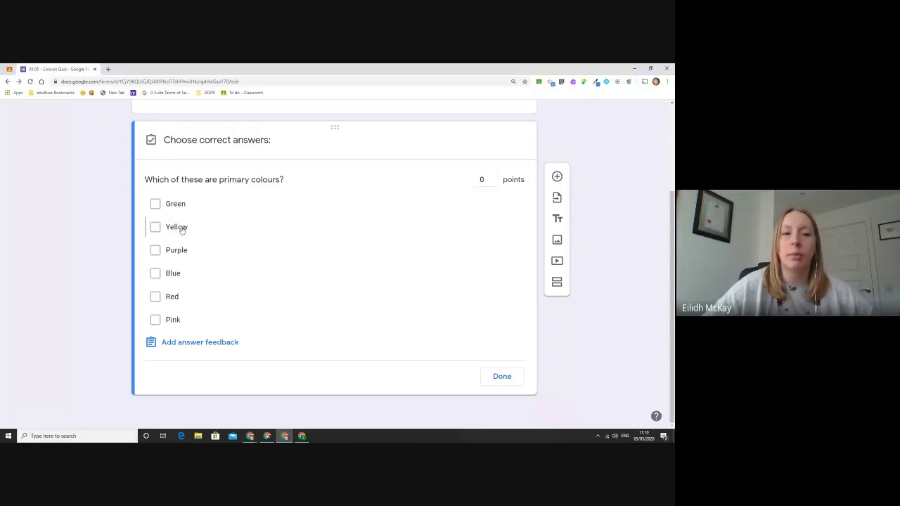
pyautogui.click(181, 230)
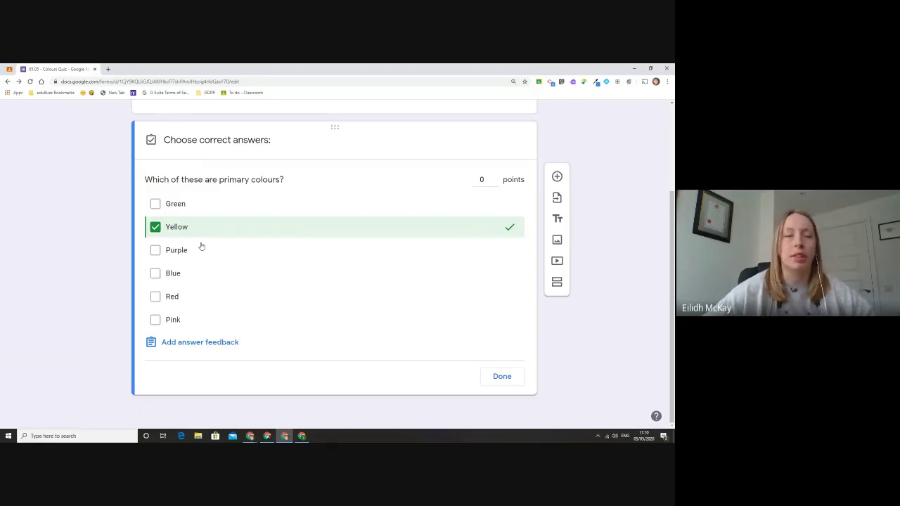
pyautogui.click(188, 274)
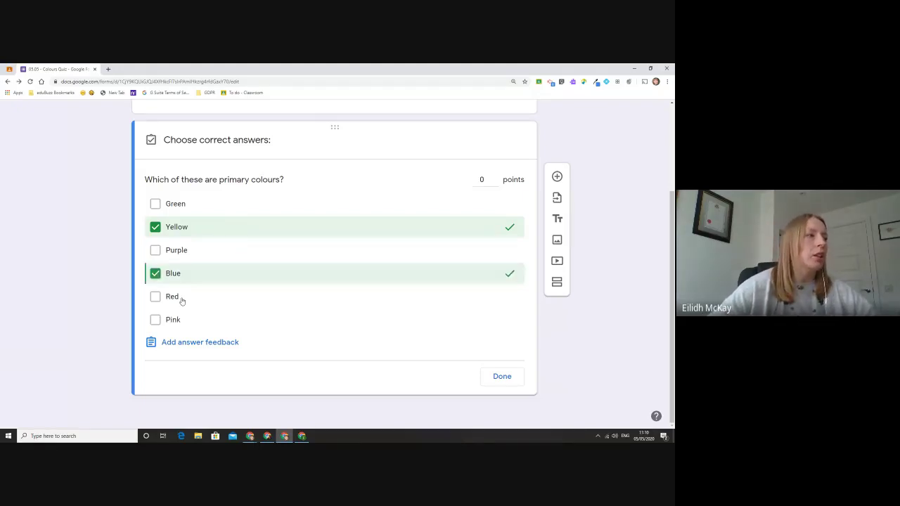
pyautogui.click(181, 300)
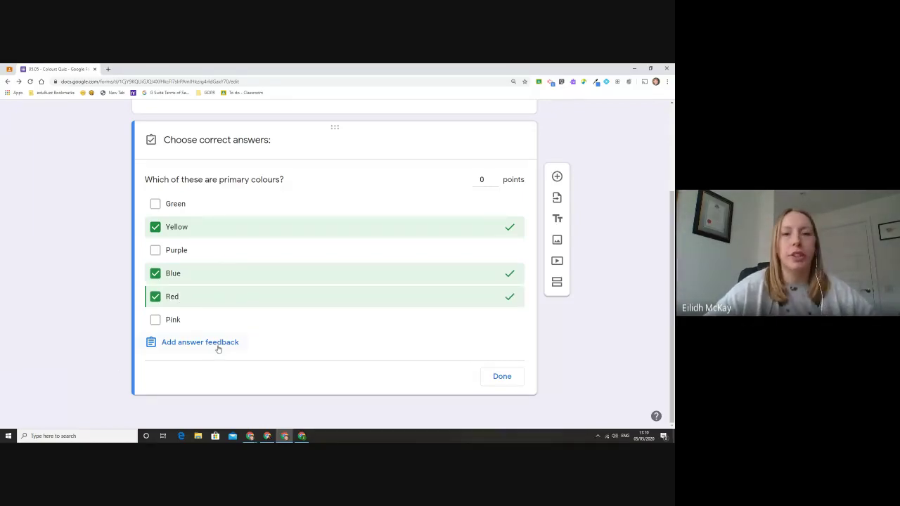
pyautogui.click(494, 176)
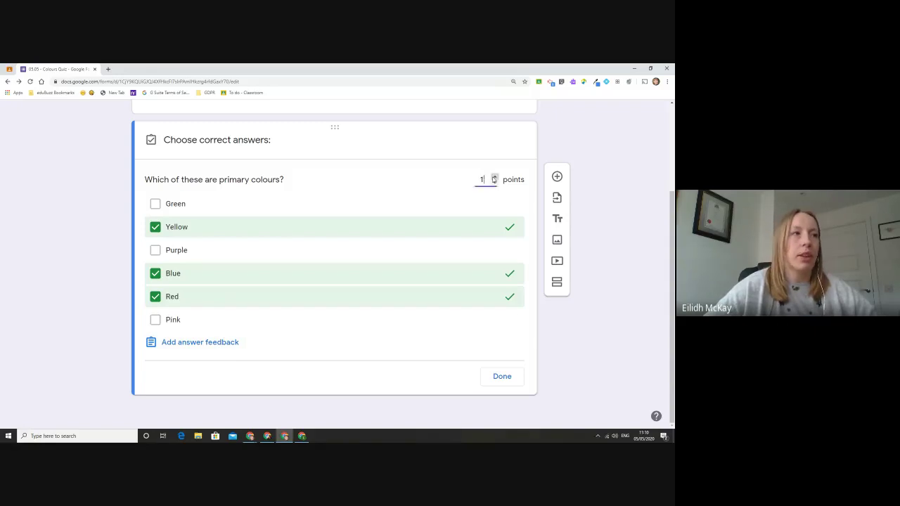
pyautogui.click(205, 342)
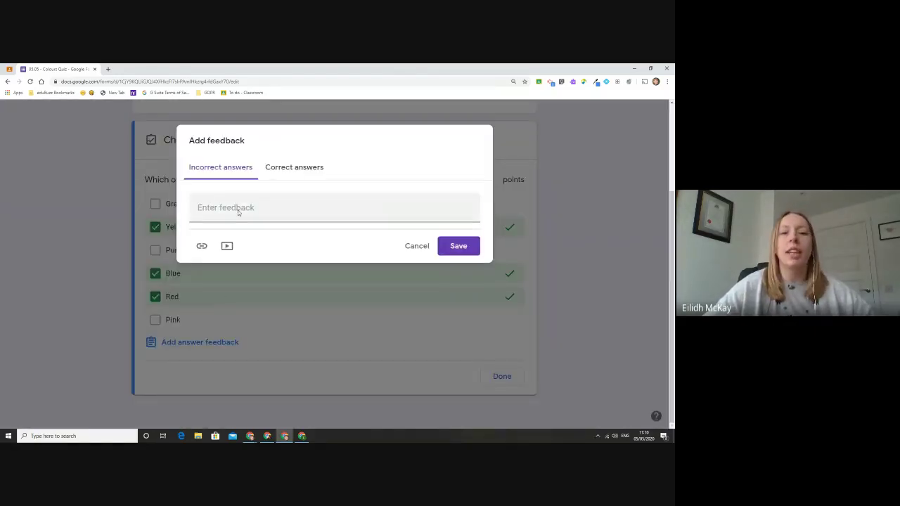
# Step: Save 'Great work, well done' as the correct-answer feedback
pyautogui.click(238, 209)
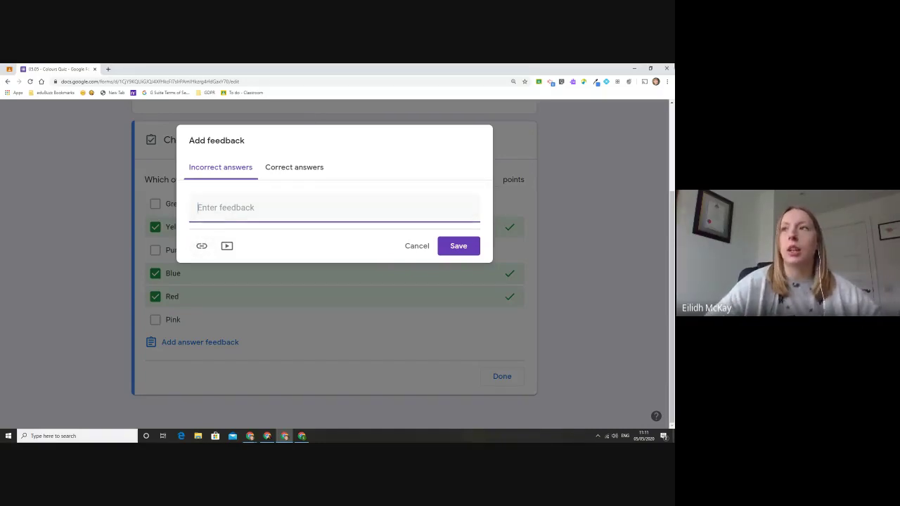
pyautogui.hotkey('alt', 'Tab')
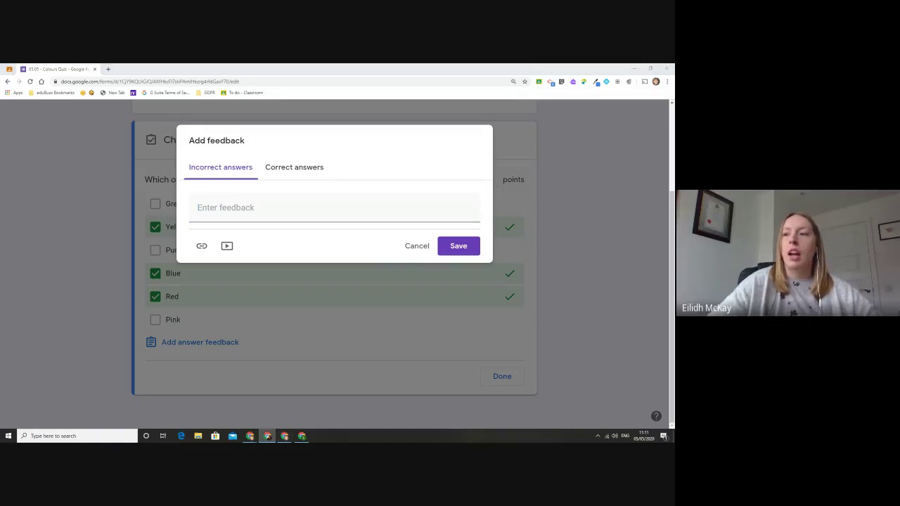
pyautogui.hotkey('alt', 'Tab')
pyautogui.click(305, 168)
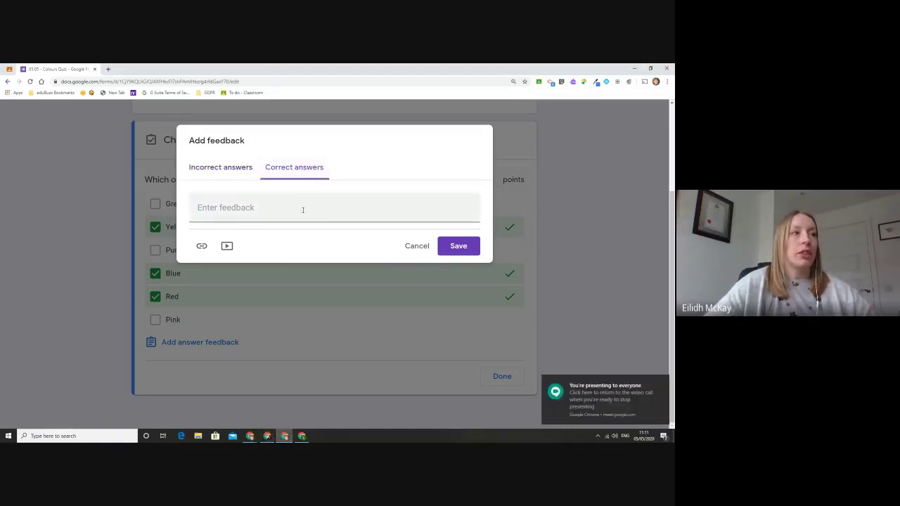
pyautogui.click(302, 219)
pyautogui.write('G')
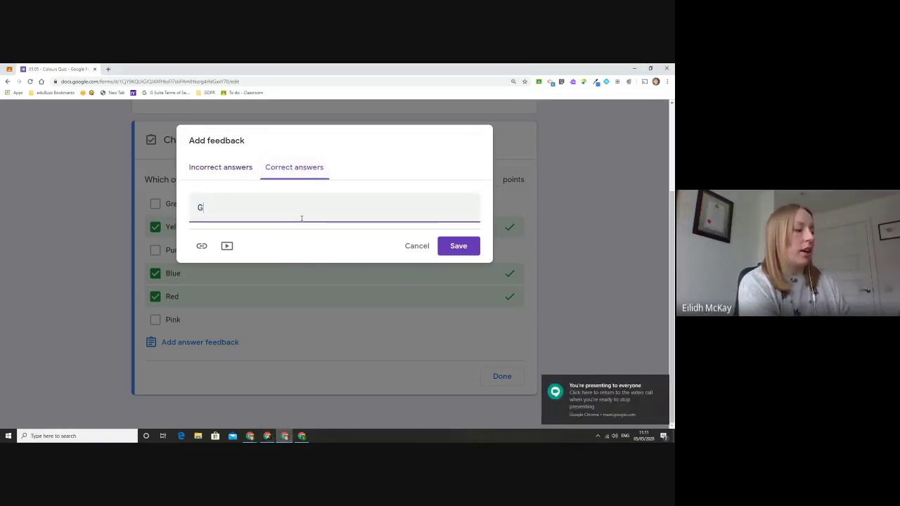
pyautogui.write('reat work, well done')
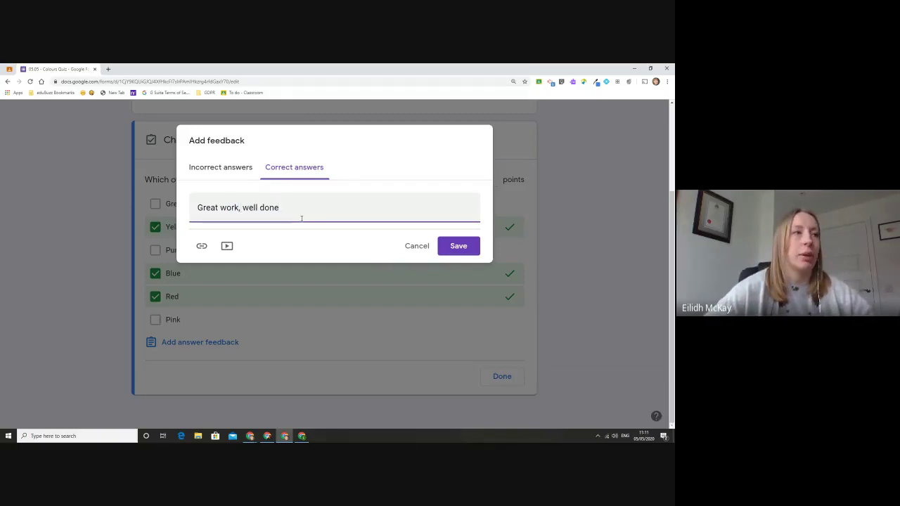
pyautogui.click(457, 247)
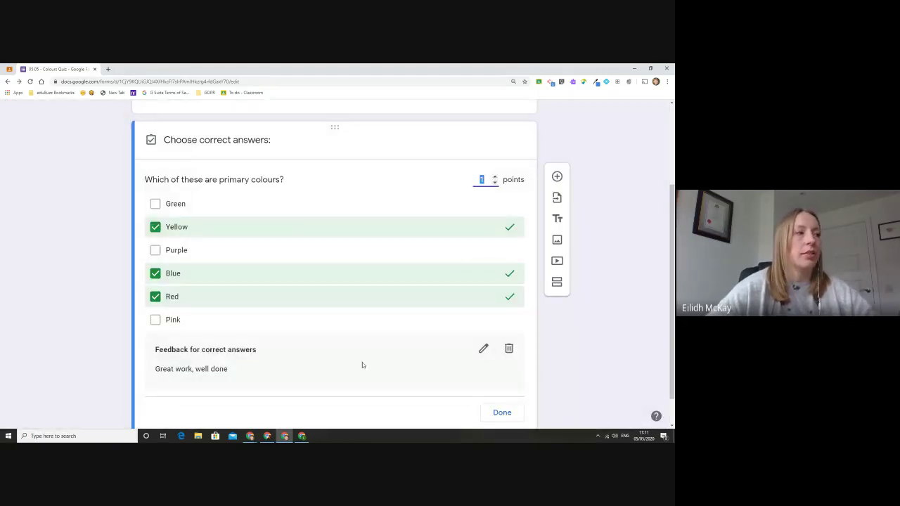
# Step: Recheck the answer key, re-marking Blue as correct, then add a new question below
pyautogui.scroll(-1, 411, 383)
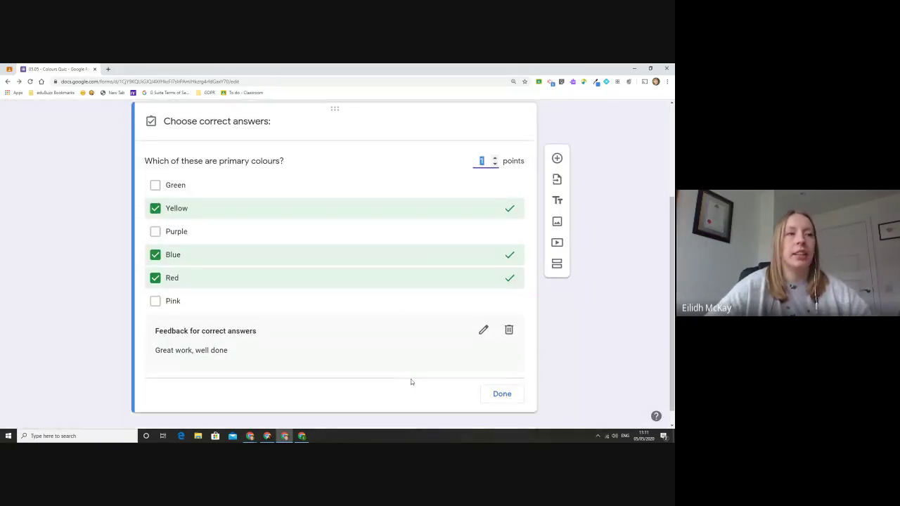
pyautogui.click(501, 377)
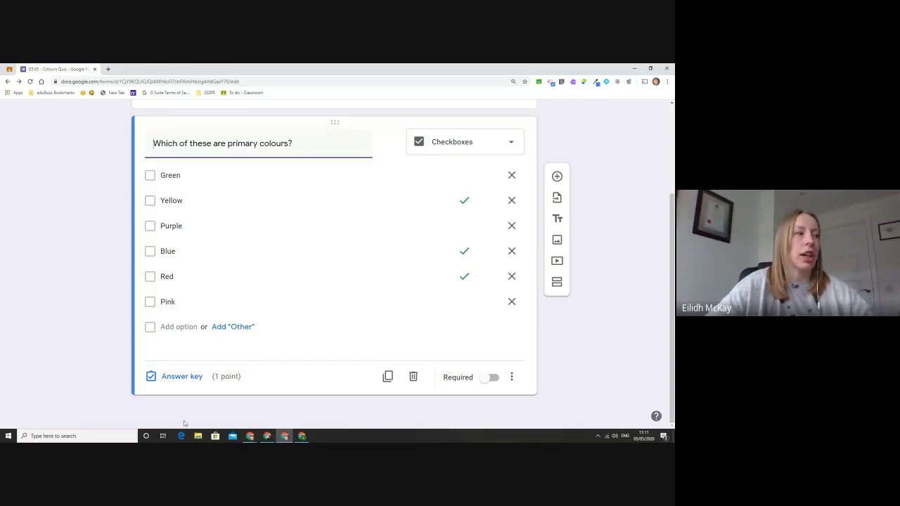
pyautogui.click(177, 377)
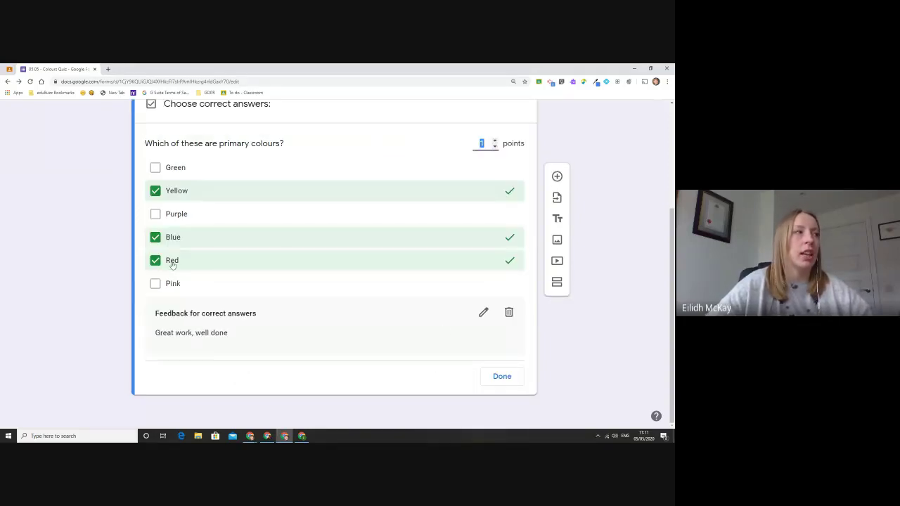
pyautogui.click(155, 236)
pyautogui.click(155, 238)
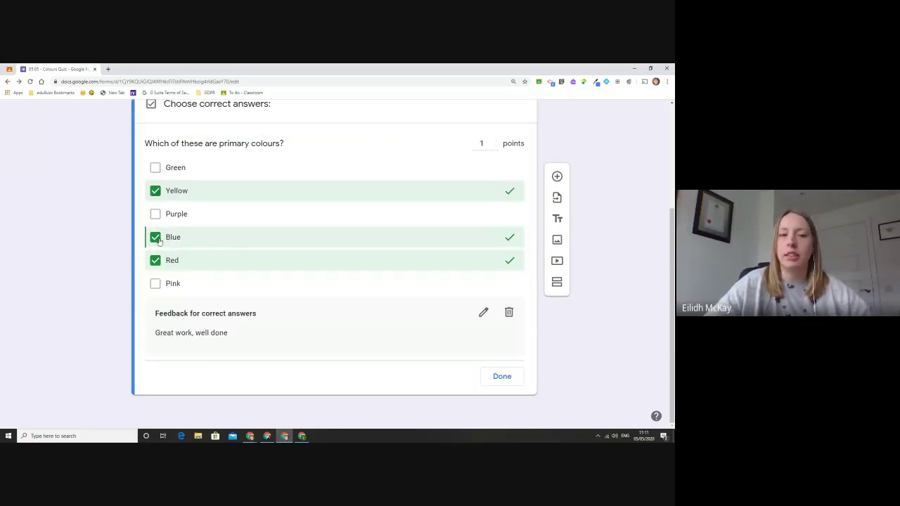
pyautogui.click(502, 377)
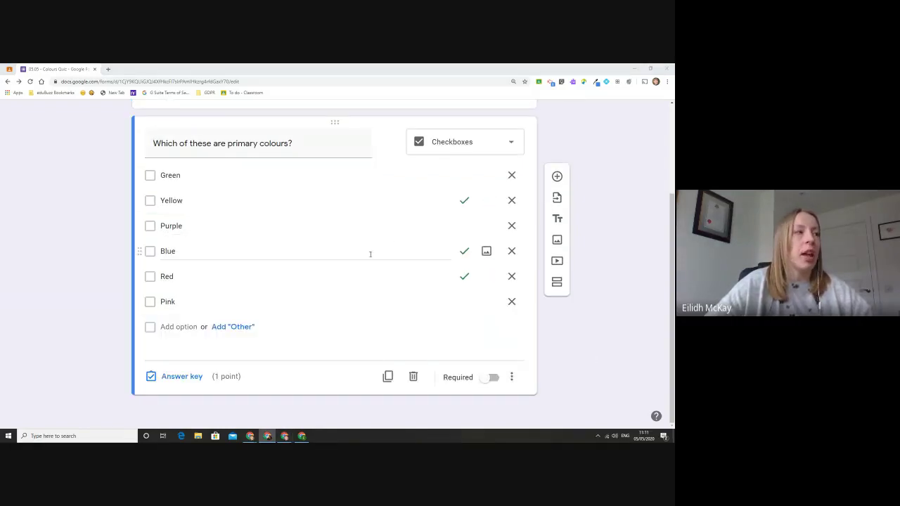
pyautogui.click(557, 176)
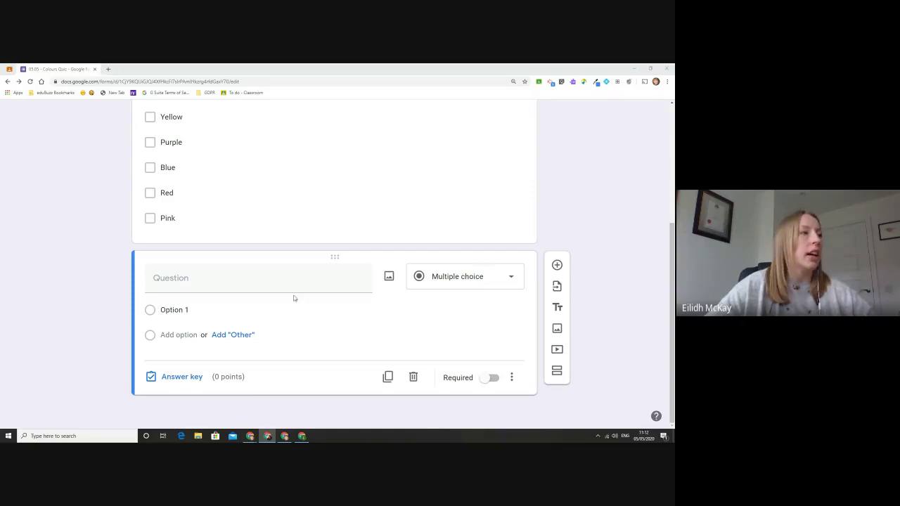
# Step: Enter 'What is the capital of Scotland?' with options Edinburgh, Cardiff, Belfast, Dublin and London
pyautogui.click(281, 276)
pyautogui.write('What is')
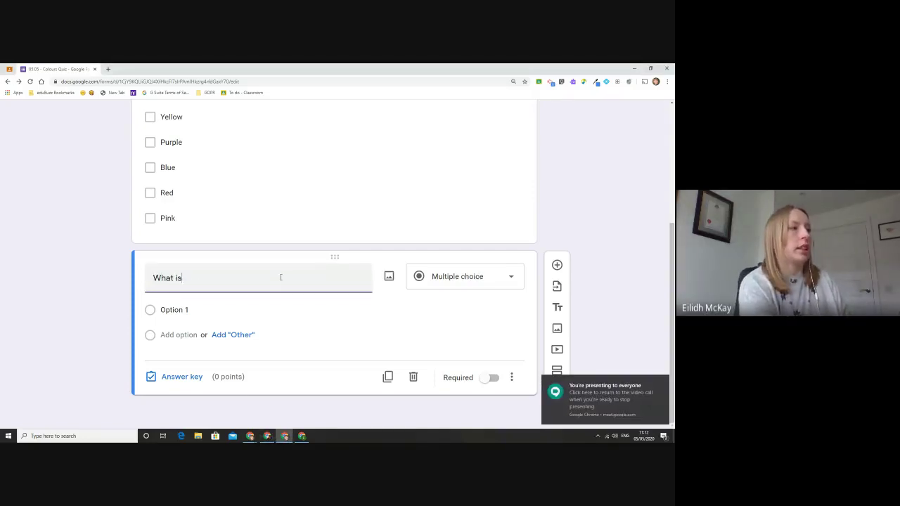
pyautogui.write(' the capital of Scotland?')
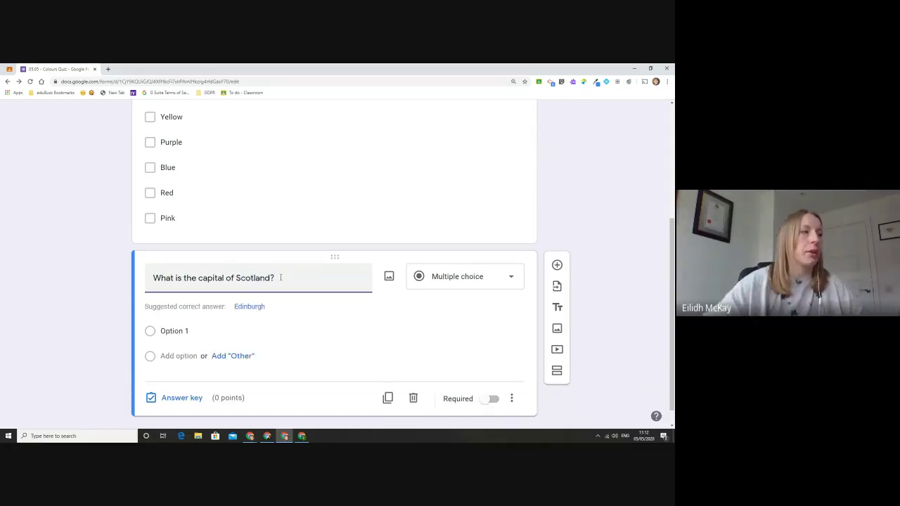
pyautogui.click(239, 307)
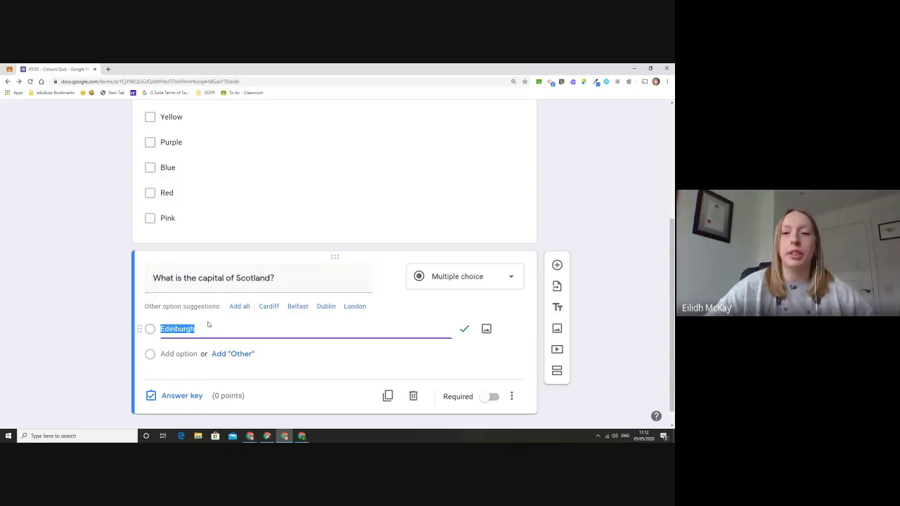
pyautogui.click(240, 306)
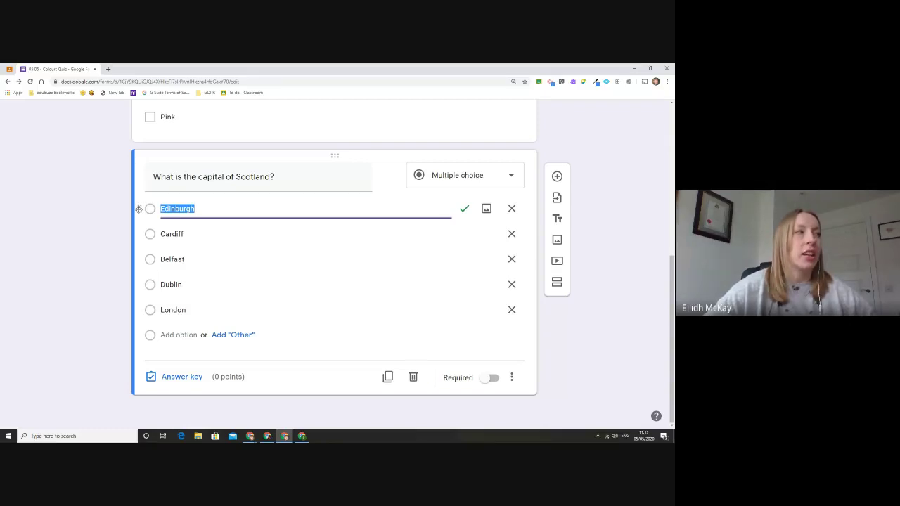
pyautogui.moveTo(138, 209)
pyautogui.mouseDown()
pyautogui.moveTo(142, 272)
pyautogui.moveTo(154, 211)
pyautogui.mouseUp()
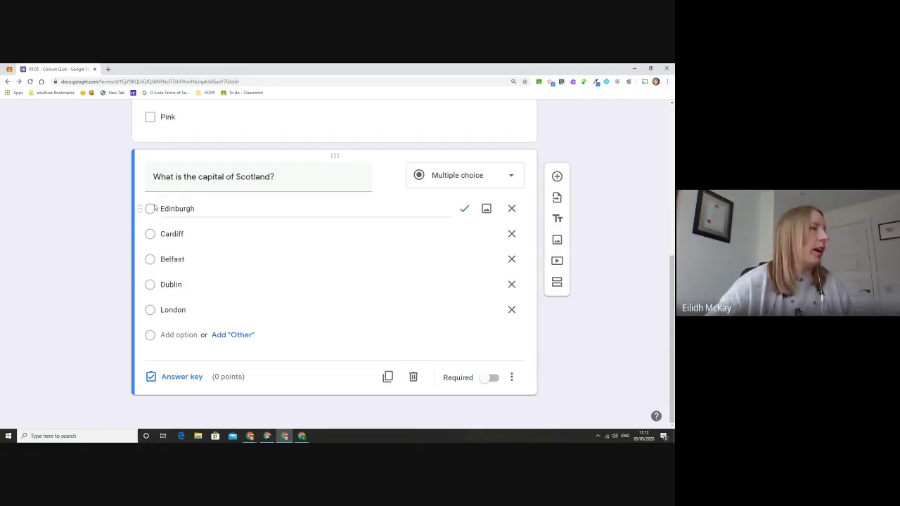
pyautogui.hotkey('ctrl', '+')
pyautogui.hotkey('ctrl', '+')
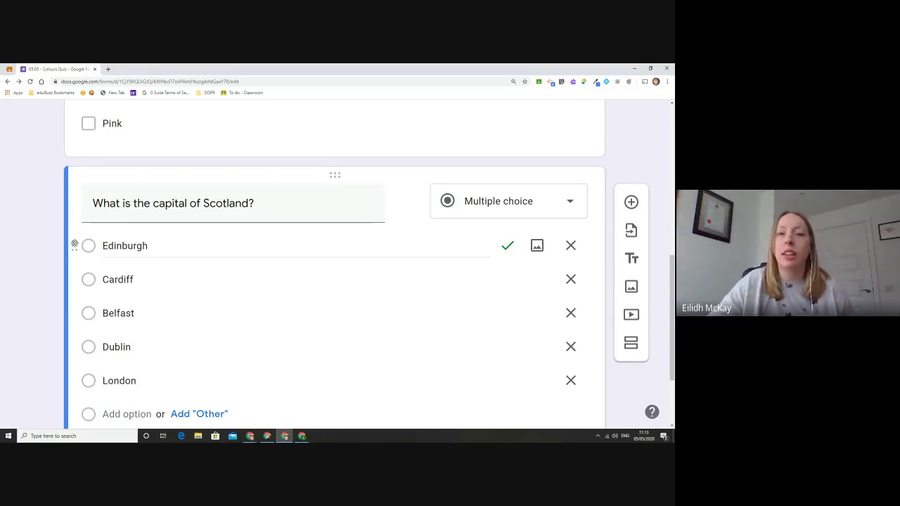
# Step: Move Edinburgh below Cardiff so options read Cardiff, Edinburgh, Belfast, Dublin, London
pyautogui.moveTo(75, 244); pyautogui.dragTo(76, 302)
pyautogui.click(195, 253)
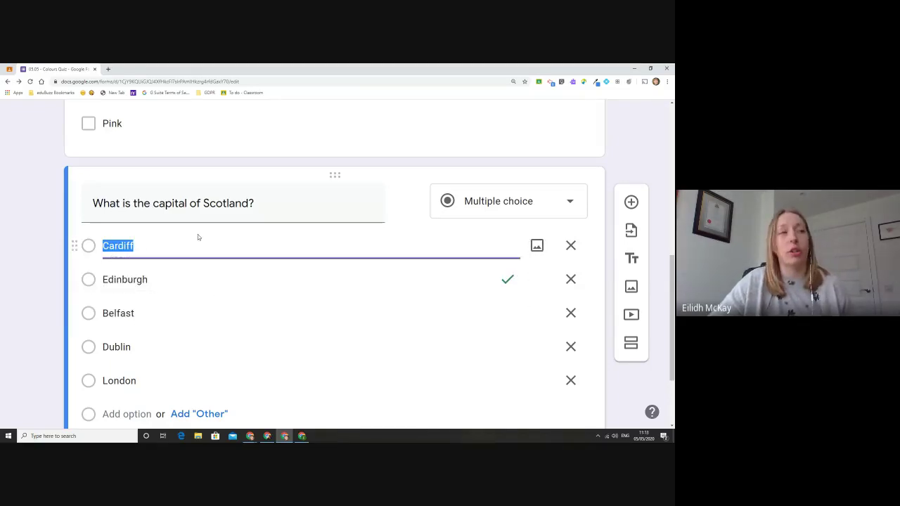
pyautogui.click(197, 234)
pyautogui.click(198, 250)
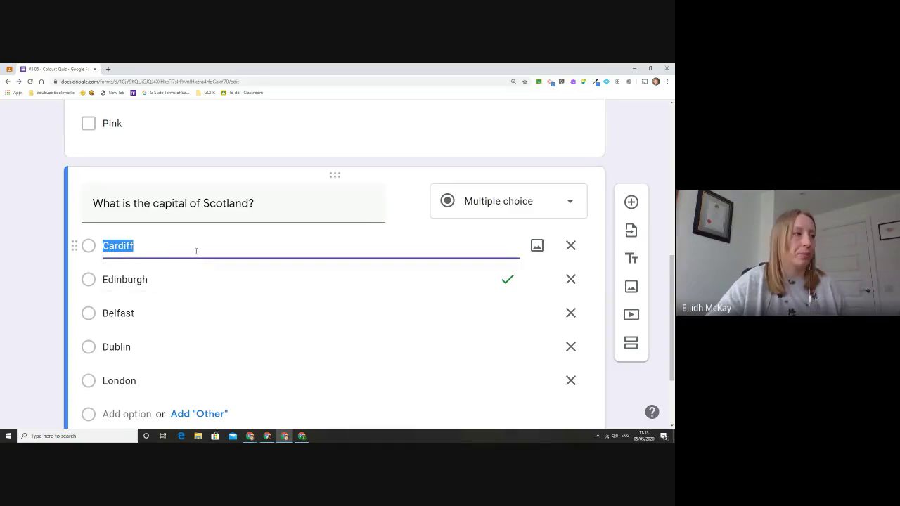
pyautogui.scroll(-1, 367, 265)
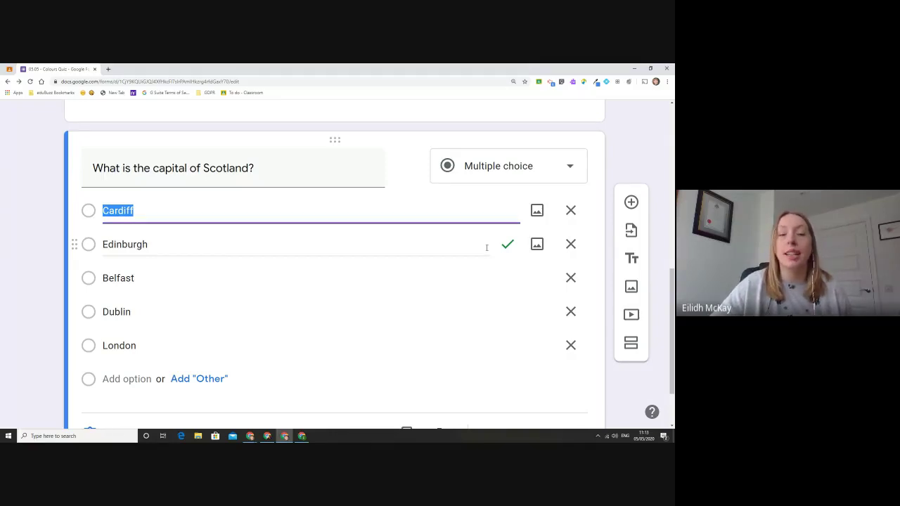
pyautogui.hotkey('ctrl', '-')
pyautogui.hotkey('ctrl', '-')
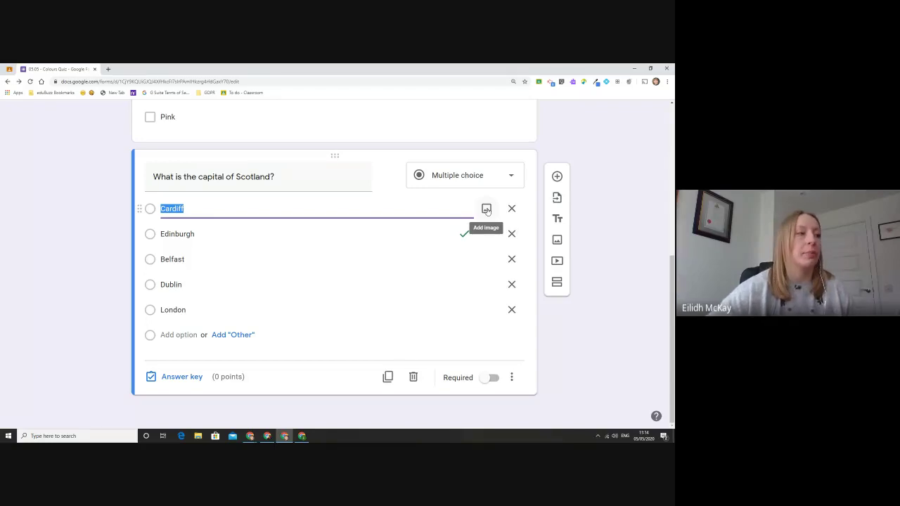
pyautogui.click(188, 377)
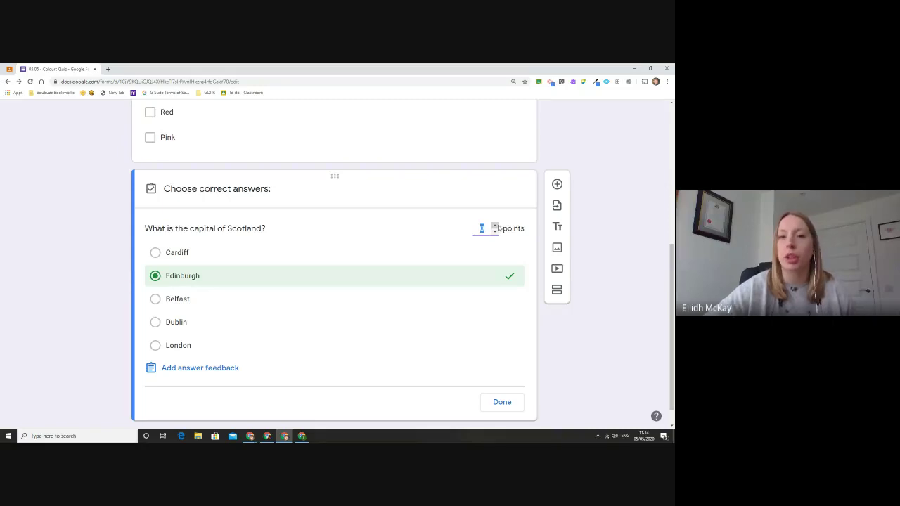
pyautogui.hotkey('alt', 'Tab')
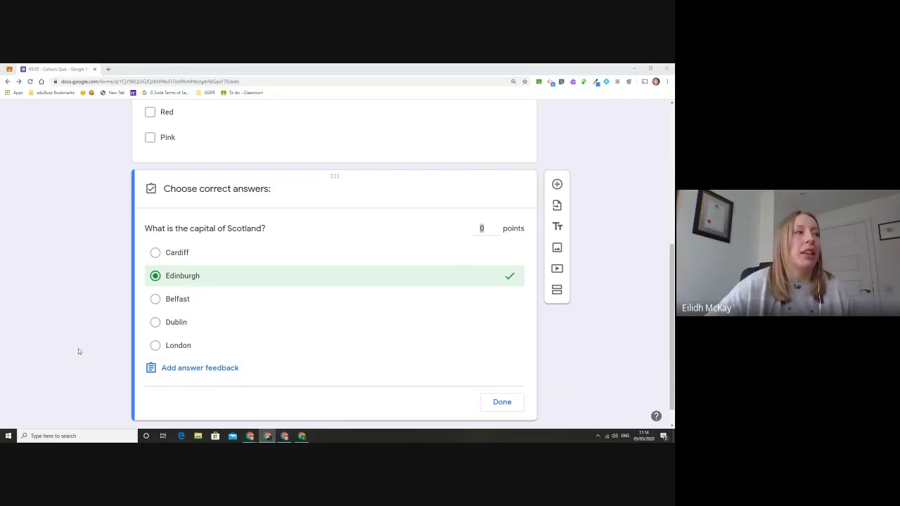
pyautogui.click(219, 369)
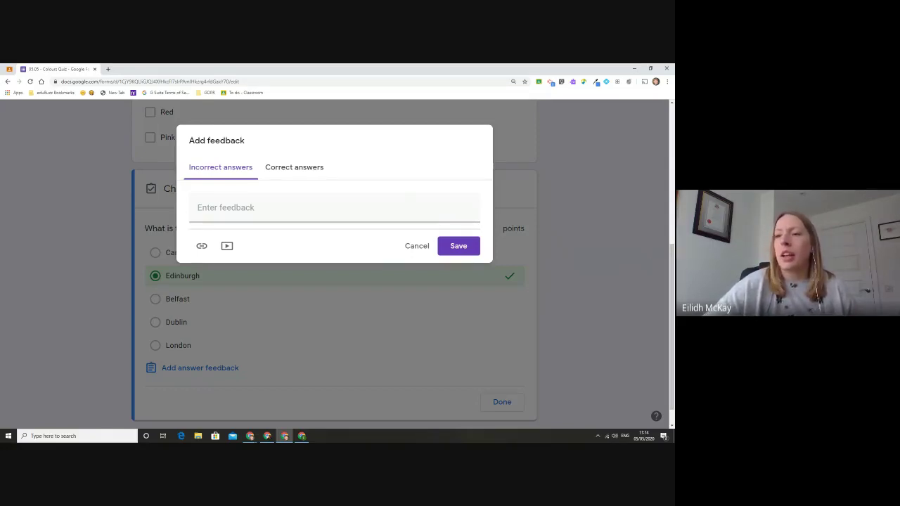
pyautogui.click(416, 247)
pyautogui.scroll(4, 393, 258)
pyautogui.scroll(-2, 379, 257)
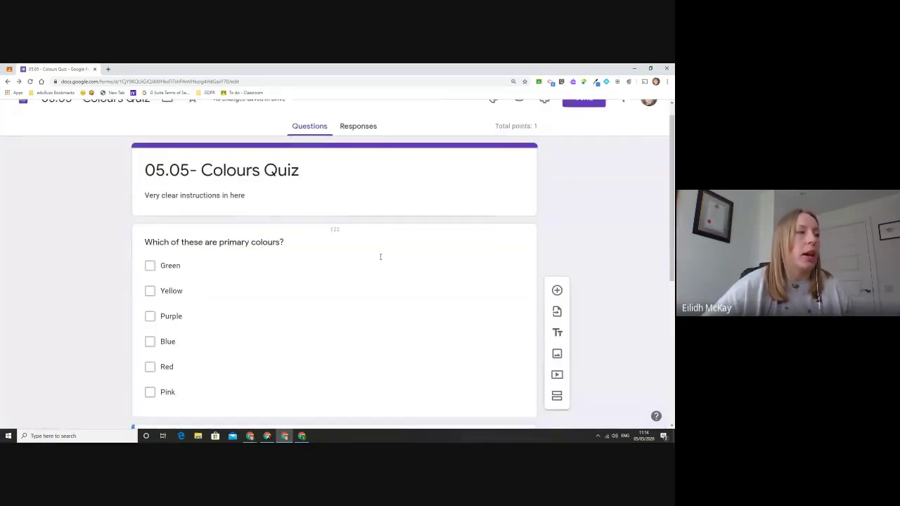
pyautogui.scroll(-2, 364, 213)
pyautogui.click(506, 398)
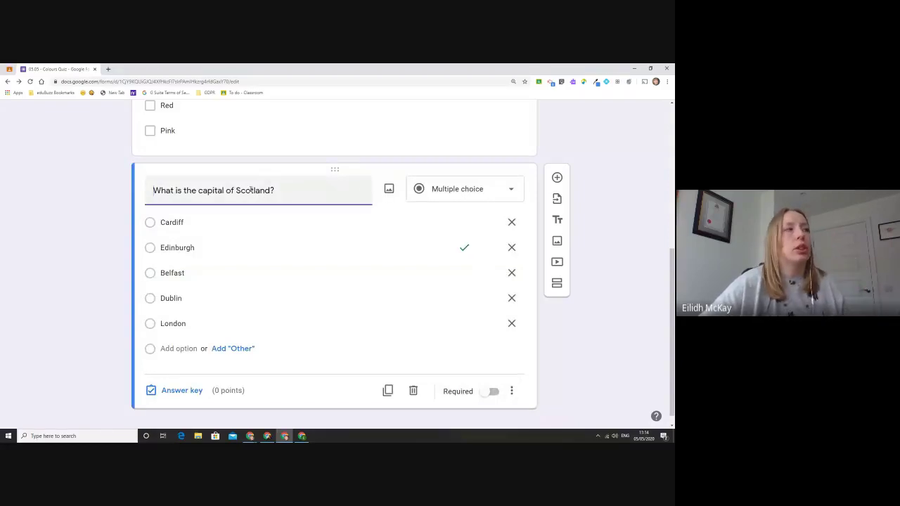
pyautogui.scroll(-1, 234, 190)
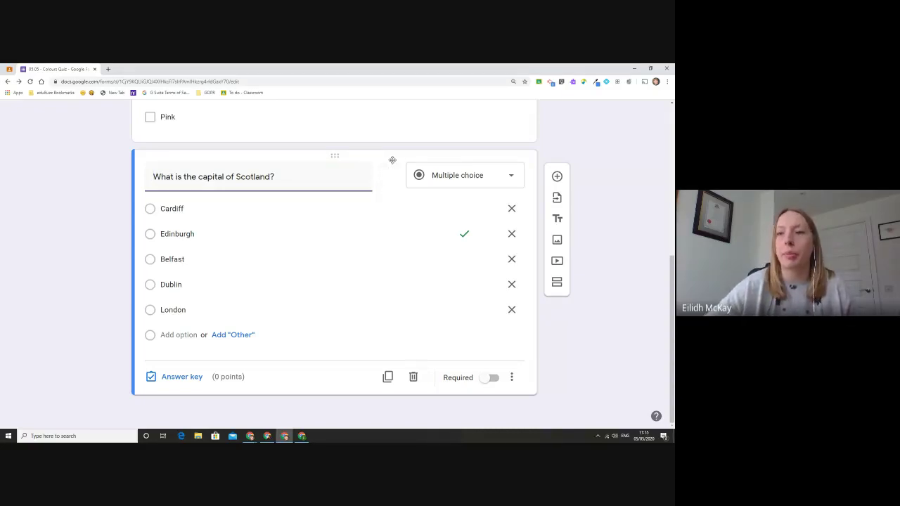
# Step: Insert the first Google Image Search result for 'edinburgh' into the Scotland question
pyautogui.click(392, 177)
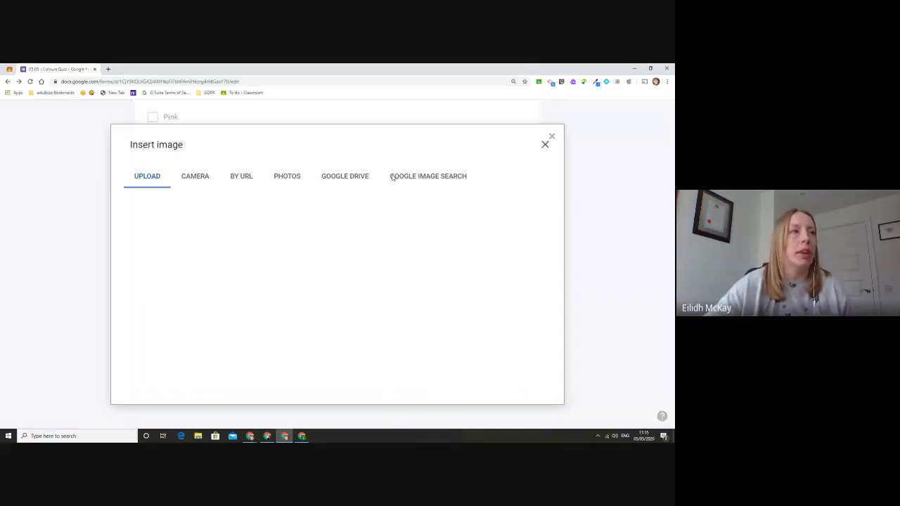
pyautogui.click(441, 180)
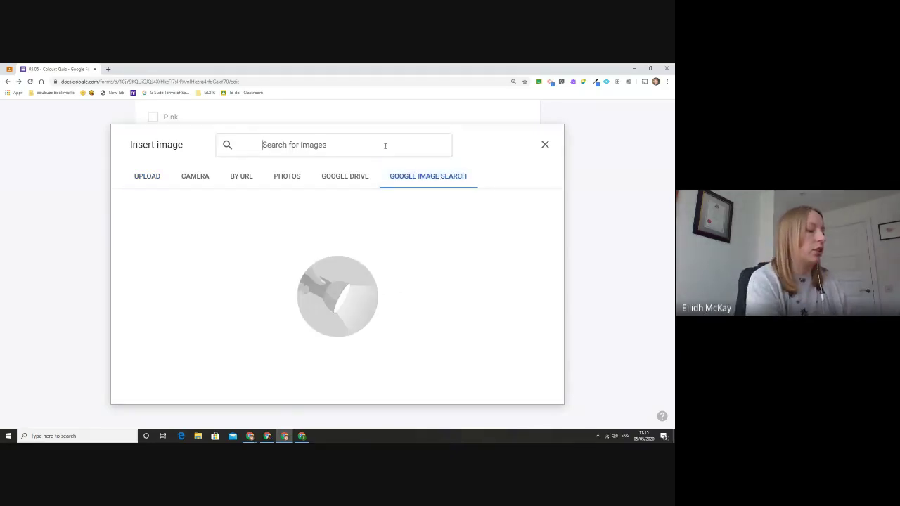
pyautogui.write('edinburgh')
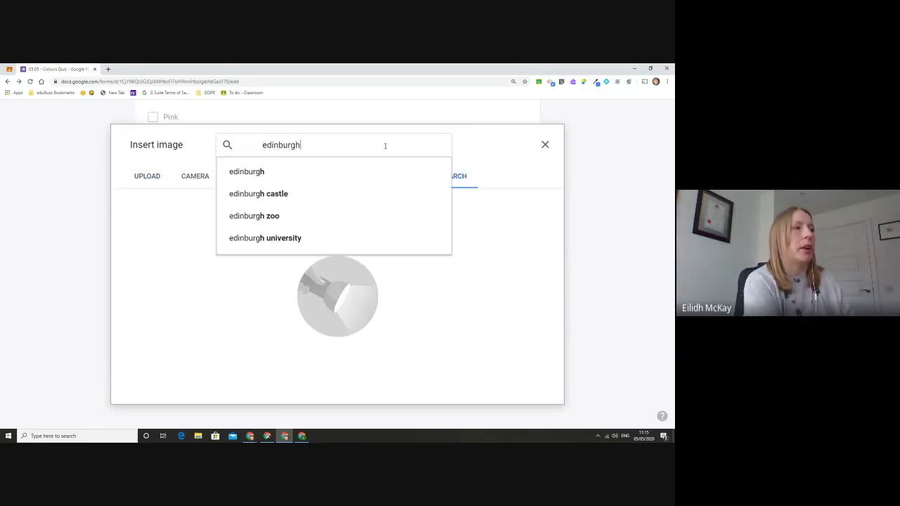
pyautogui.click(382, 169)
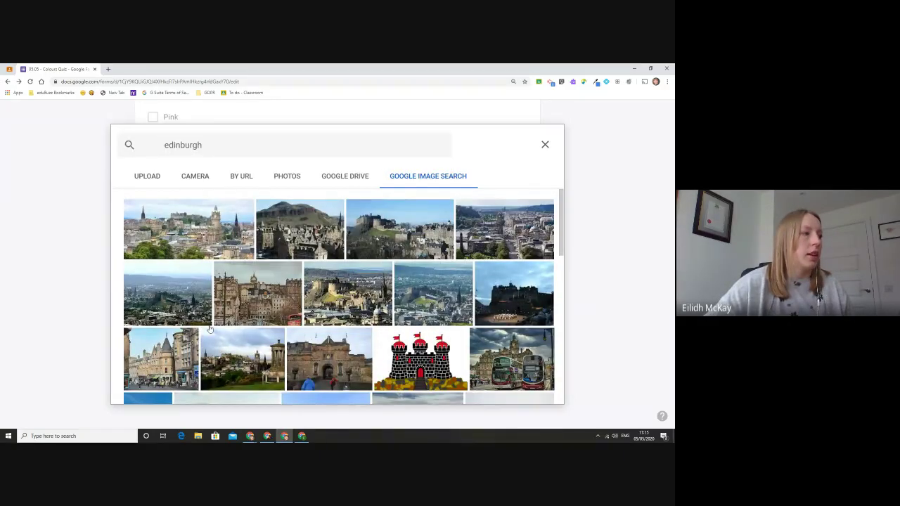
pyautogui.click(207, 249)
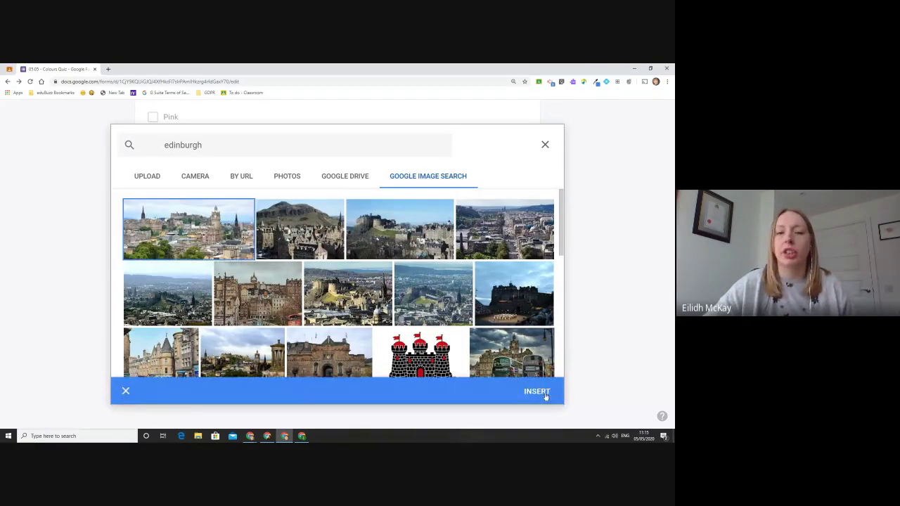
pyautogui.click(537, 391)
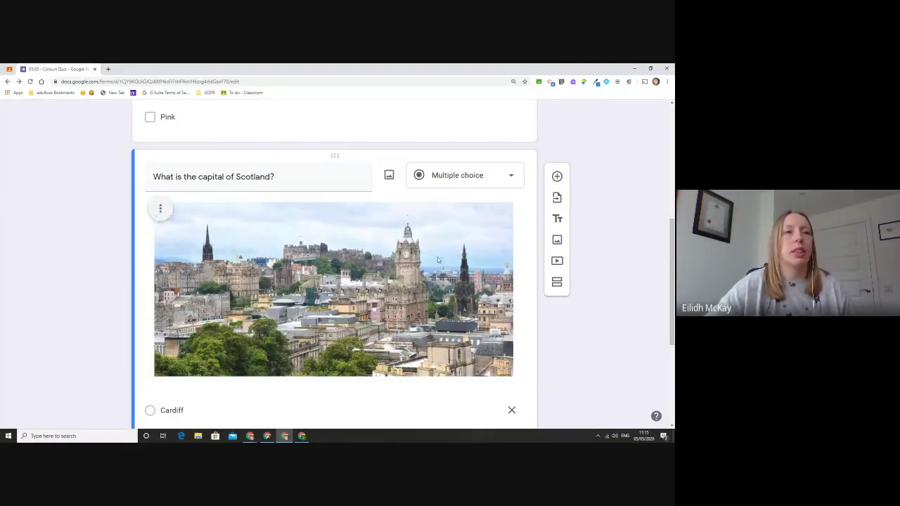
pyautogui.scroll(1, 438, 256)
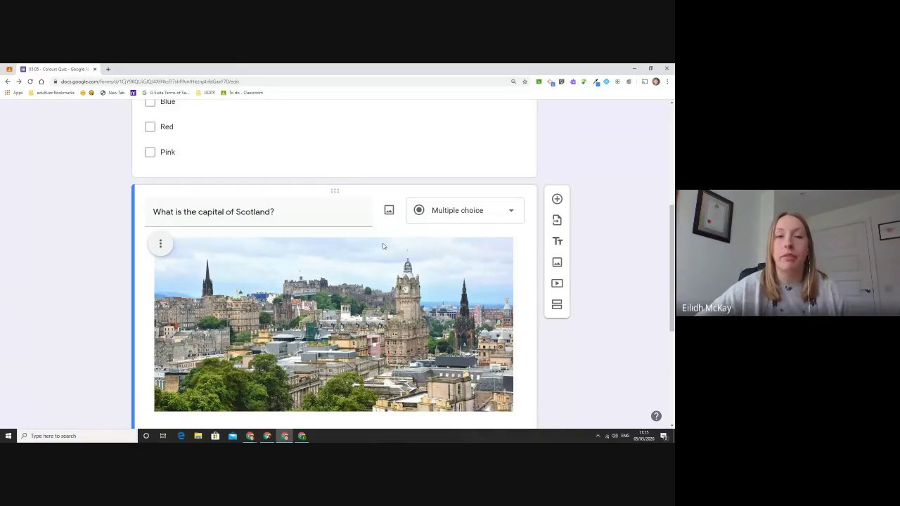
pyautogui.scroll(5, 382, 246)
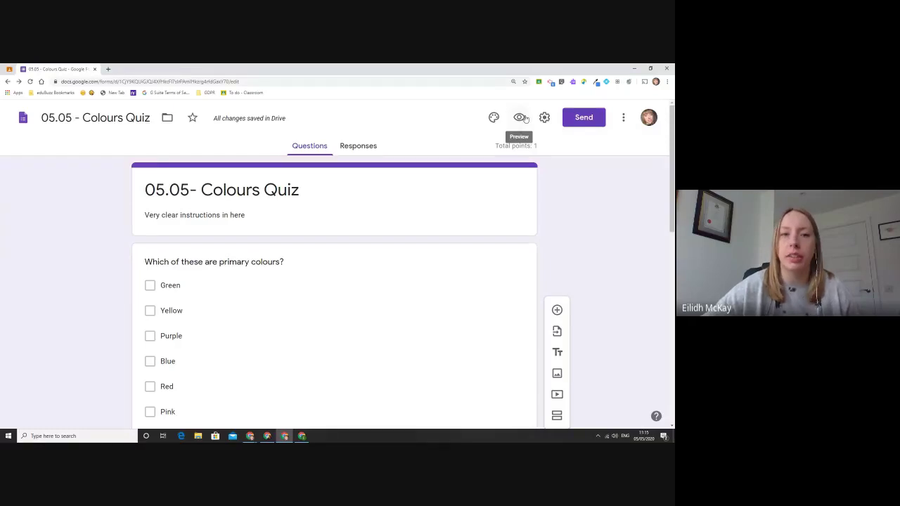
# Step: Preview the quiz and submit a response ticking Green, Yellow, Blue and choosing Edinburgh
pyautogui.click(525, 118)
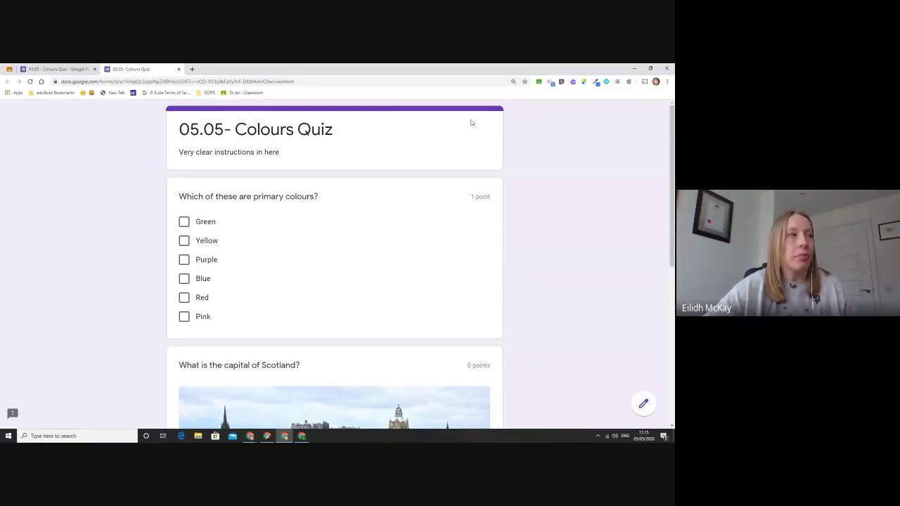
pyautogui.scroll(-2, 357, 251)
pyautogui.click(200, 153)
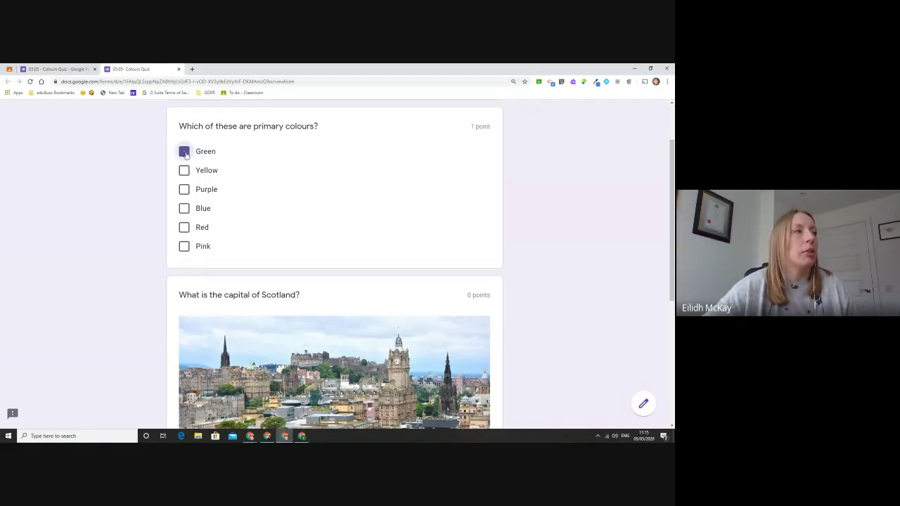
pyautogui.click(185, 170)
pyautogui.click(184, 208)
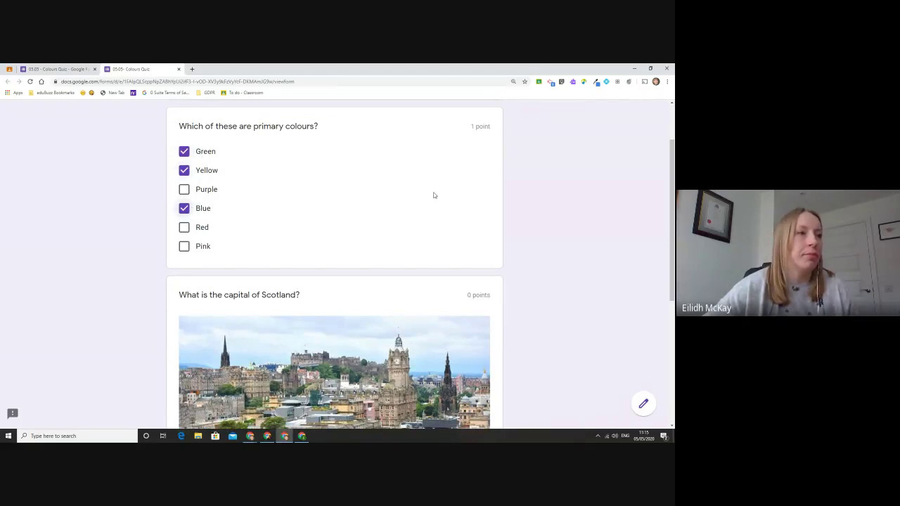
pyautogui.scroll(-4, 434, 195)
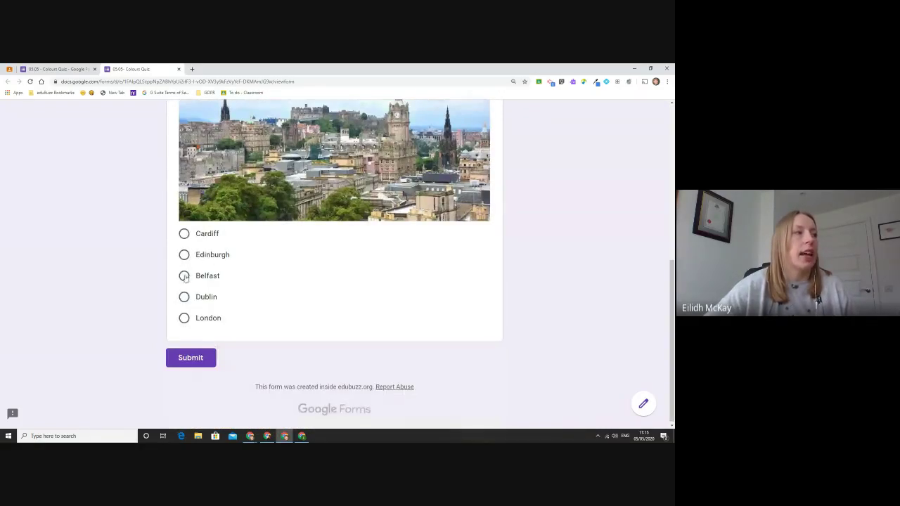
pyautogui.click(184, 255)
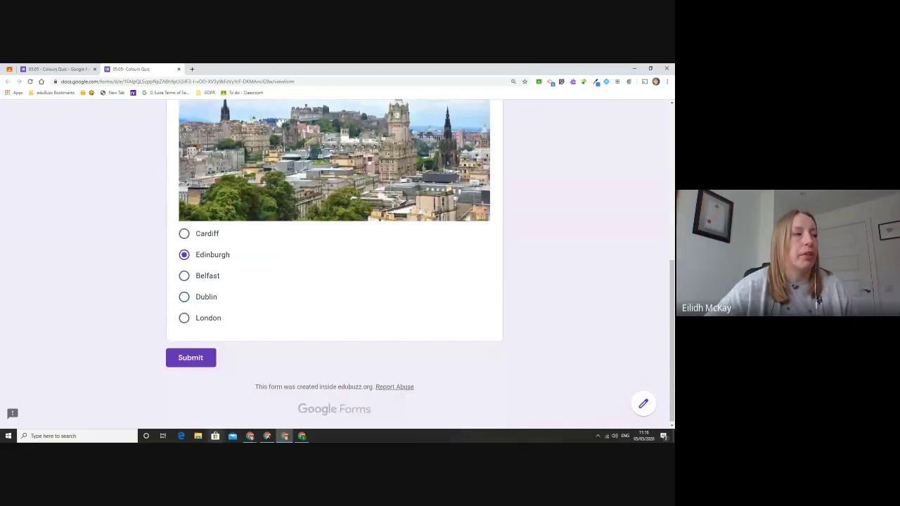
pyautogui.click(193, 363)
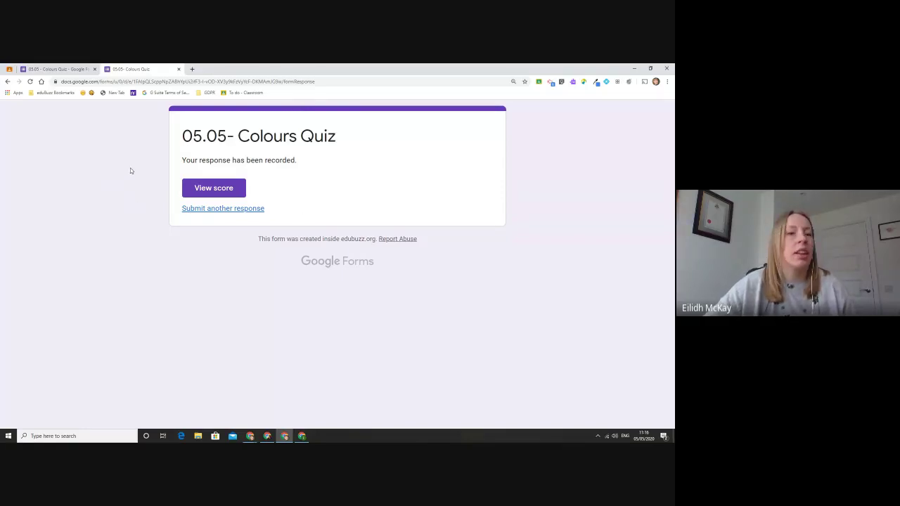
pyautogui.click(220, 187)
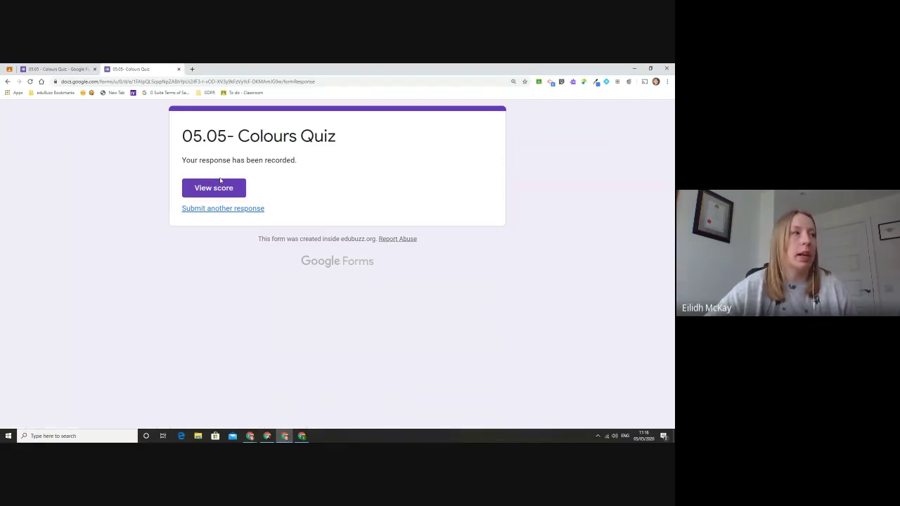
pyautogui.click(233, 190)
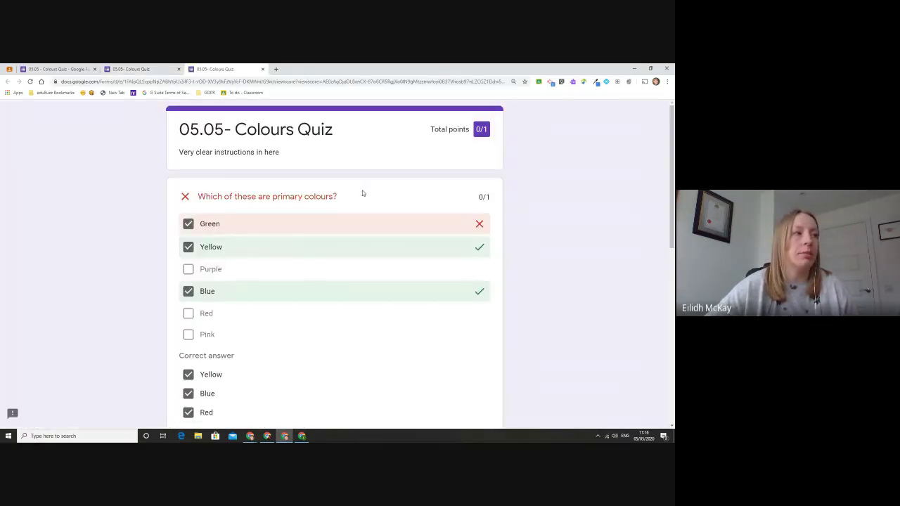
pyautogui.scroll(-2, 362, 194)
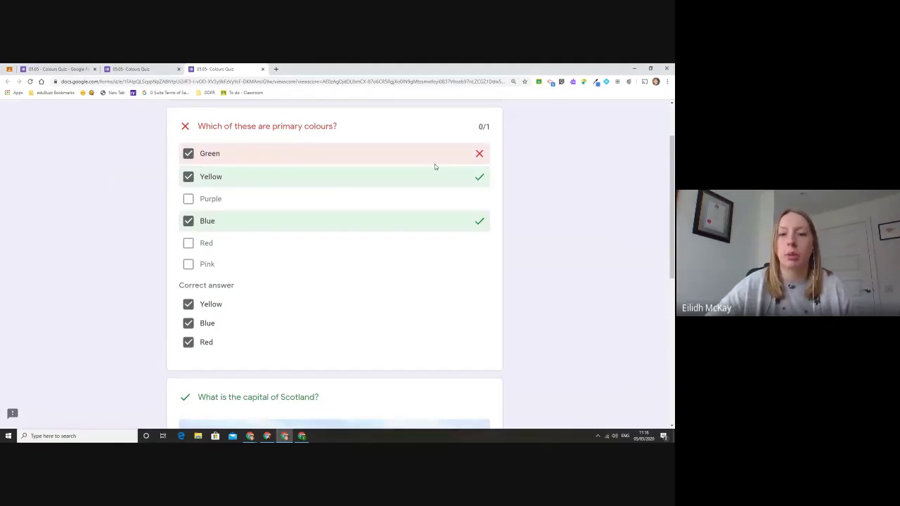
pyautogui.scroll(-2, 434, 166)
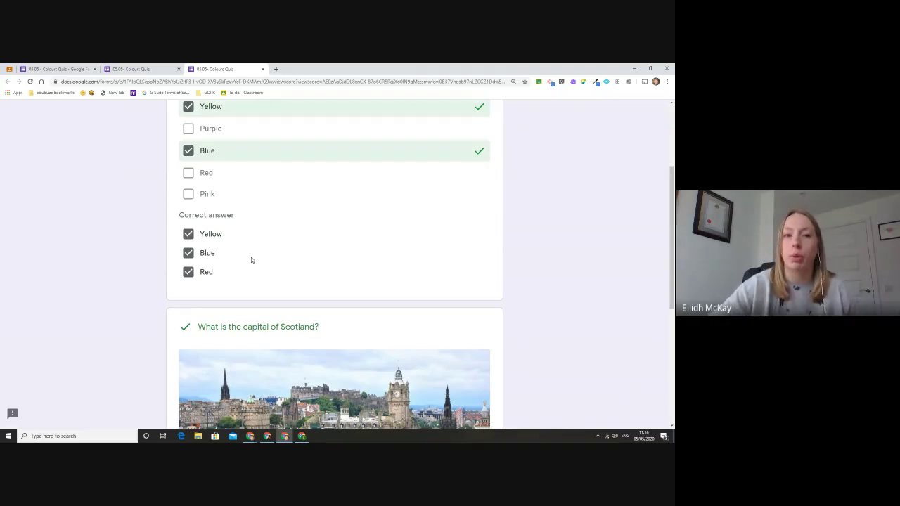
pyautogui.scroll(-3, 251, 261)
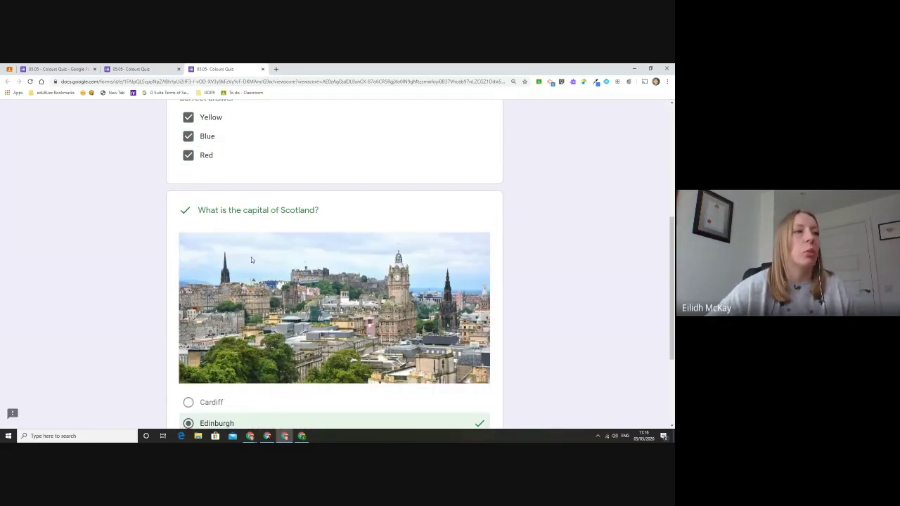
pyautogui.scroll(-3, 253, 258)
pyautogui.scroll(10, 348, 257)
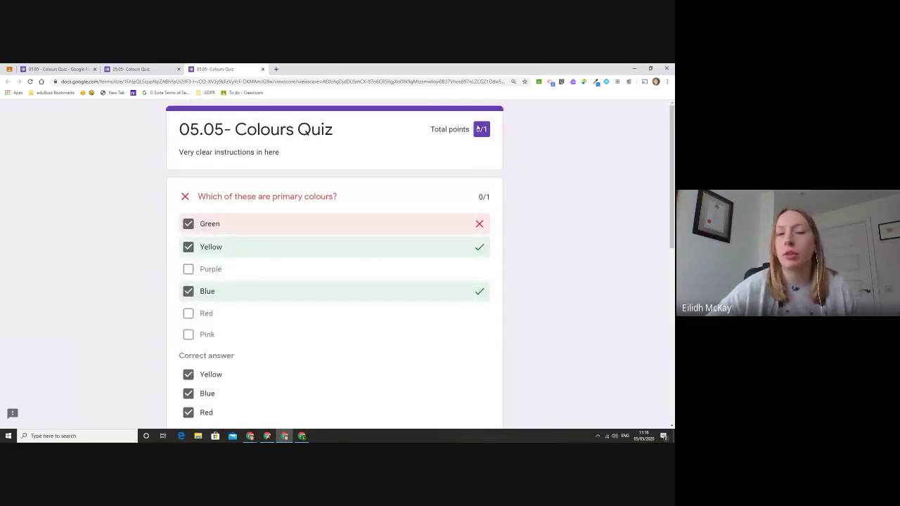
pyautogui.scroll(-10, 482, 187)
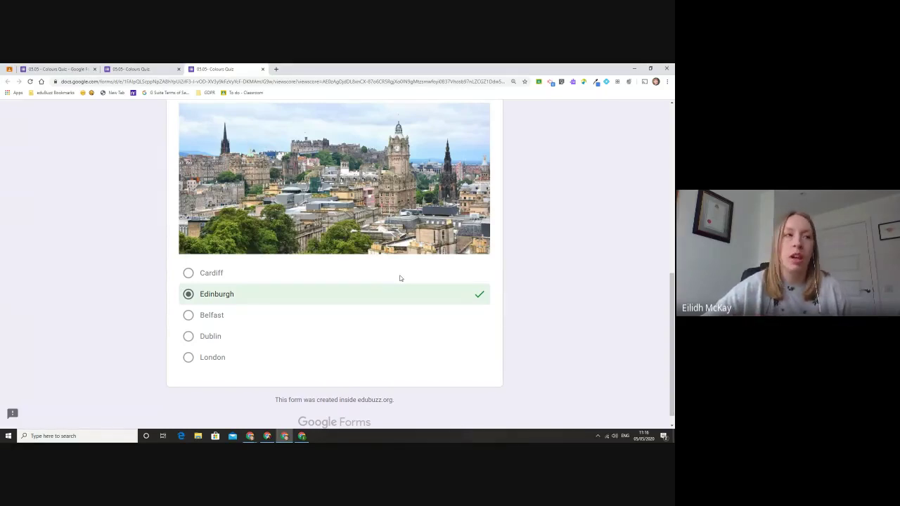
pyautogui.scroll(10, 400, 278)
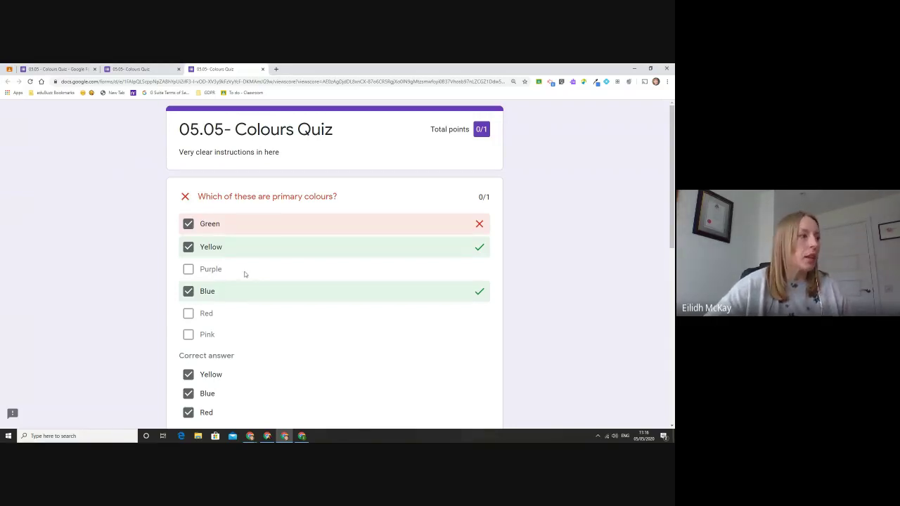
pyautogui.click(263, 69)
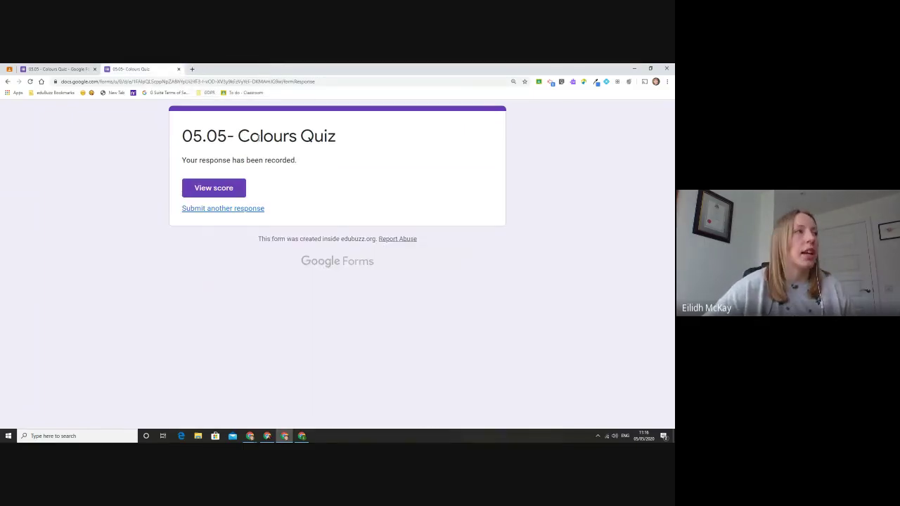
# Step: Close the submitted-response tab to get back to the Colours Quiz editor
pyautogui.click(178, 69)
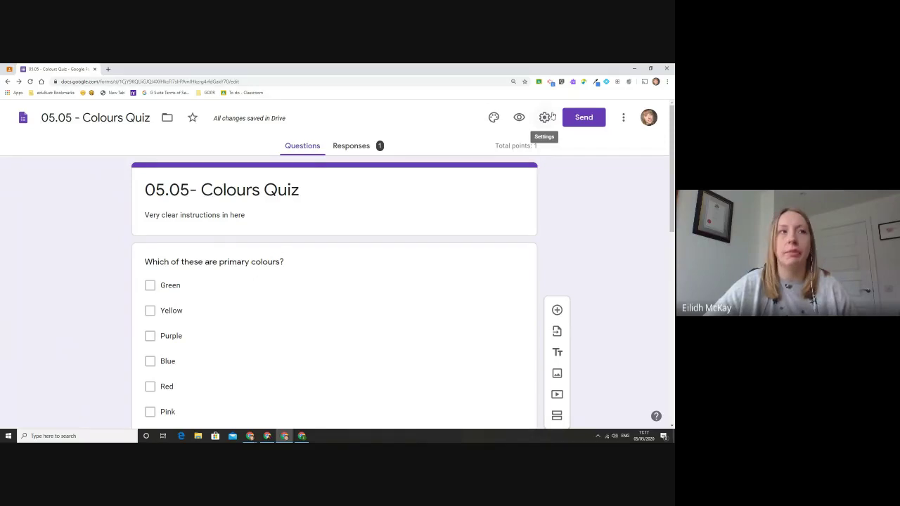
# Step: In the Quizzes settings, untick Correct answers and Point values, then save
pyautogui.click(546, 118)
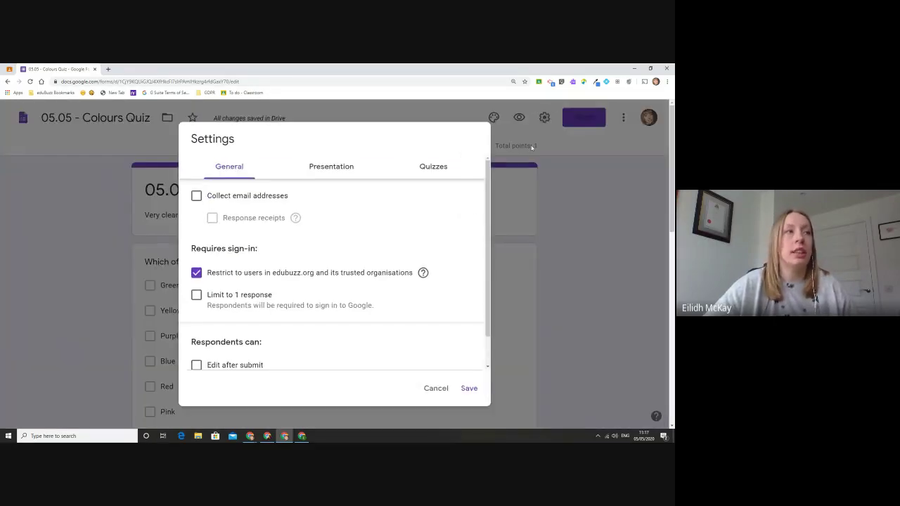
pyautogui.click(432, 176)
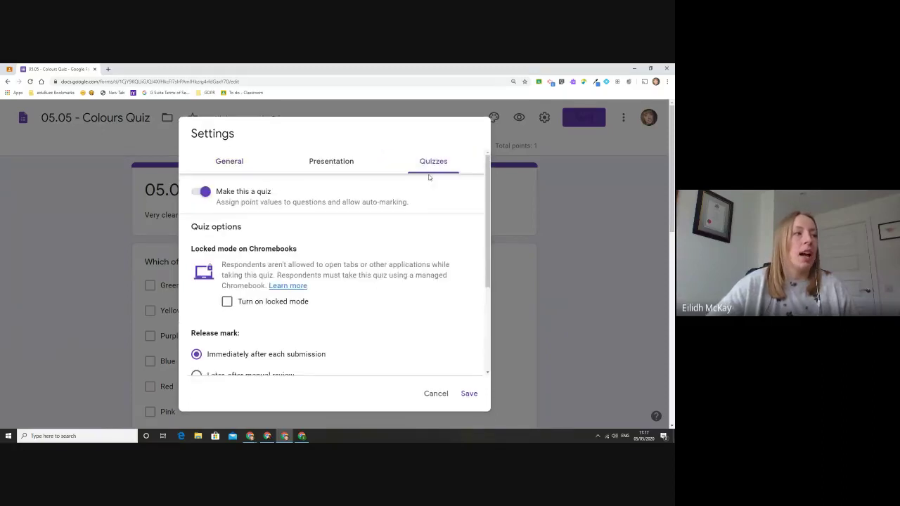
pyautogui.scroll(-2, 384, 219)
pyautogui.scroll(-1, 287, 297)
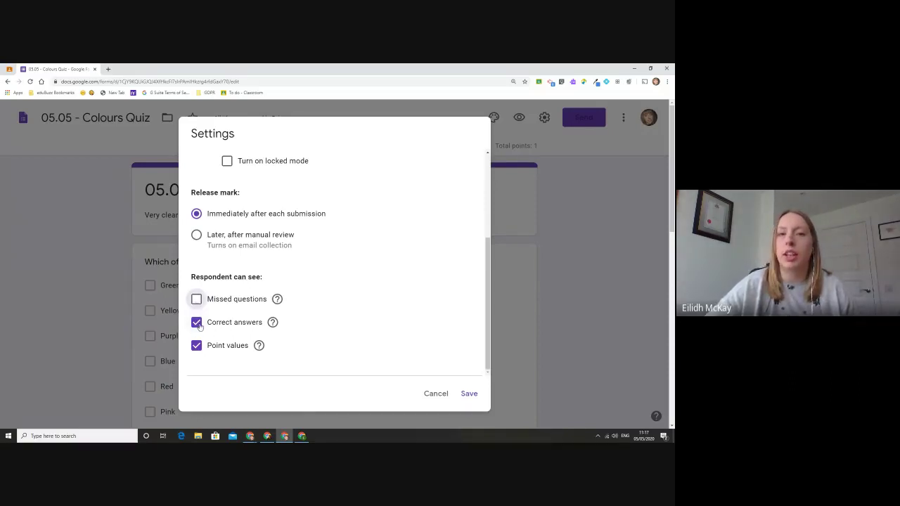
pyautogui.click(197, 323)
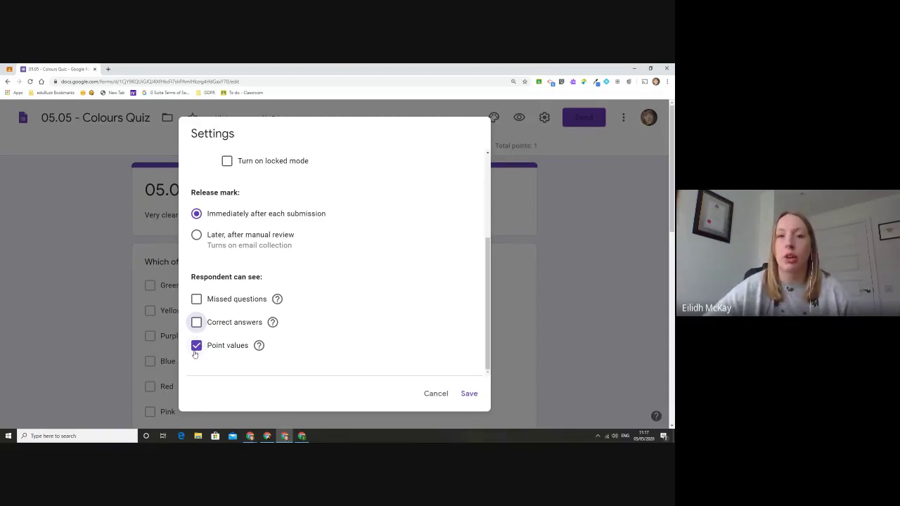
pyautogui.click(196, 352)
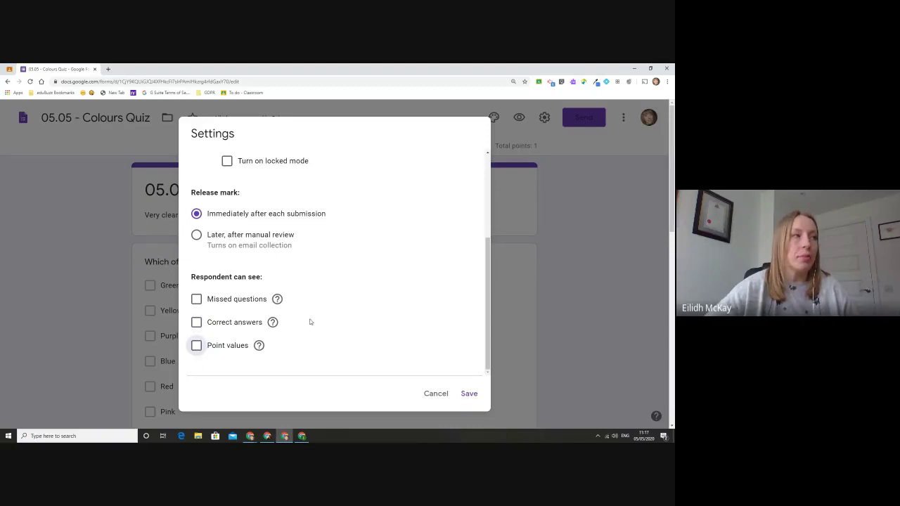
pyautogui.scroll(2, 310, 321)
pyautogui.scroll(-1, 310, 319)
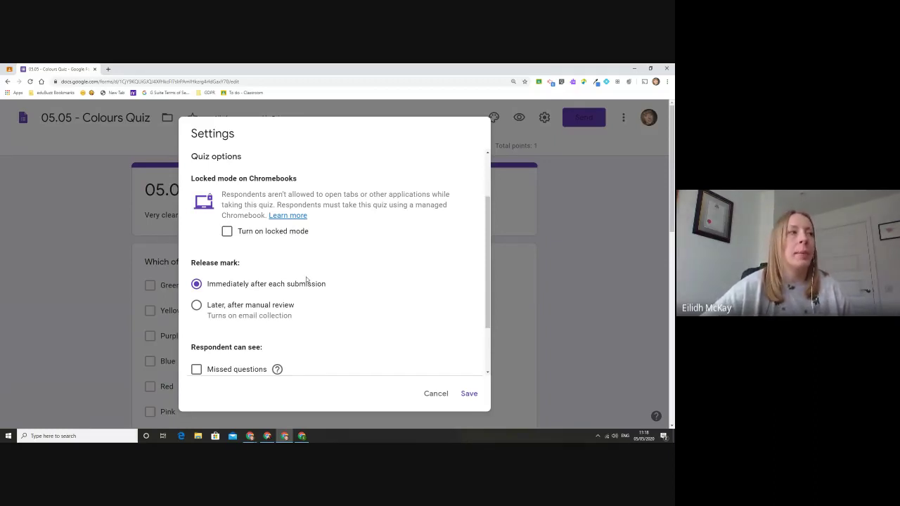
pyautogui.scroll(2, 308, 278)
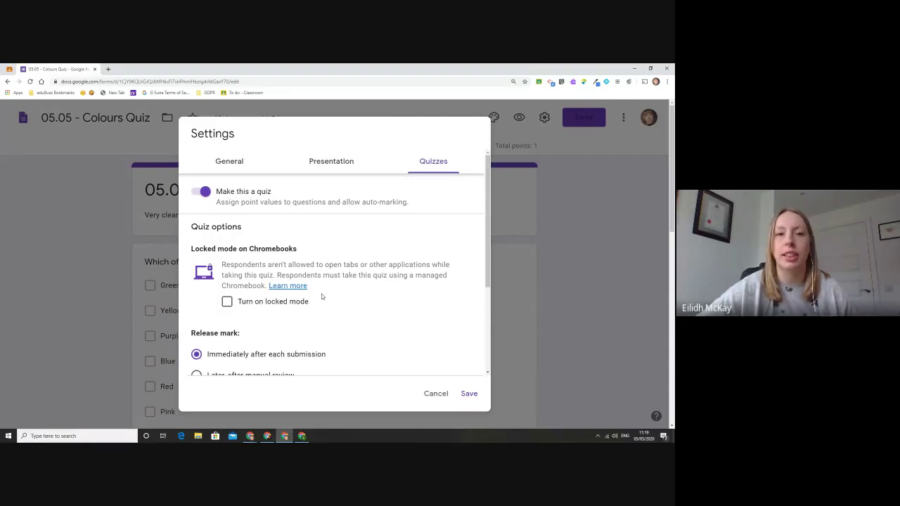
pyautogui.scroll(-2, 321, 296)
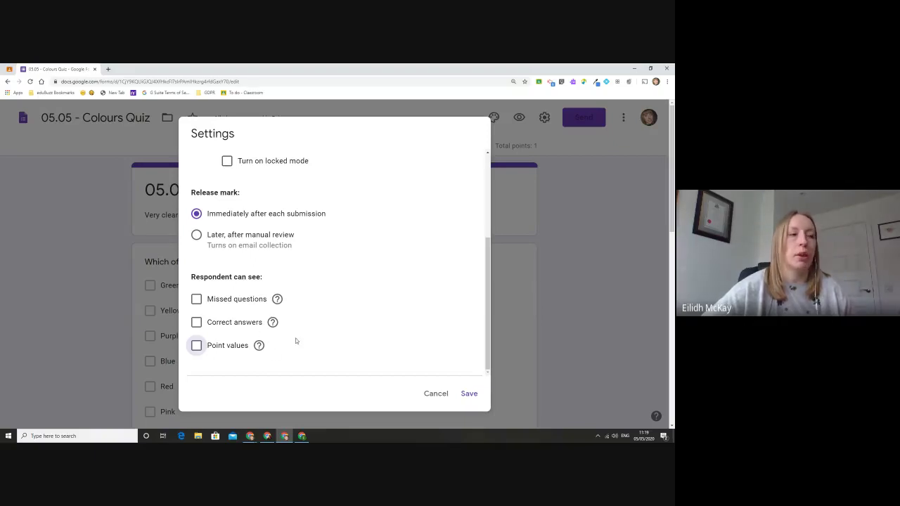
pyautogui.click(468, 394)
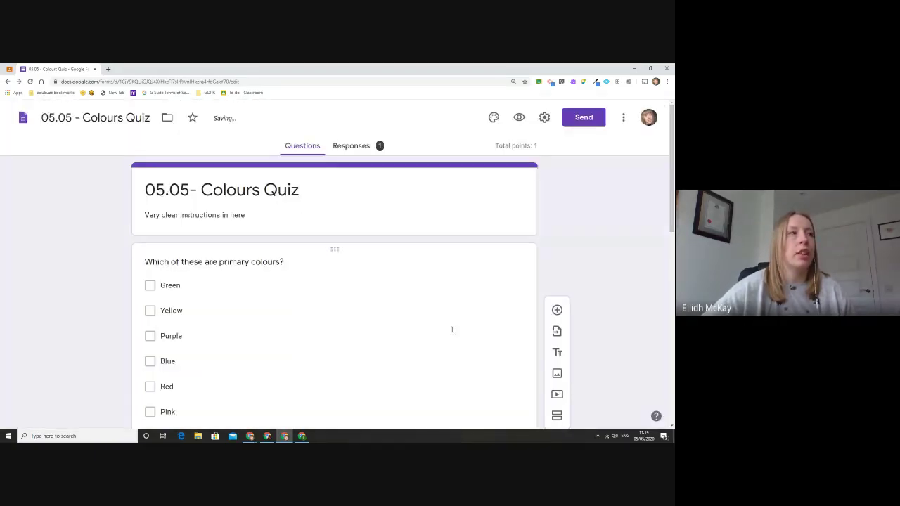
# Step: Preview the quiz and submit another response with Green, Yellow, Blue and Edinburgh
pyautogui.click(522, 118)
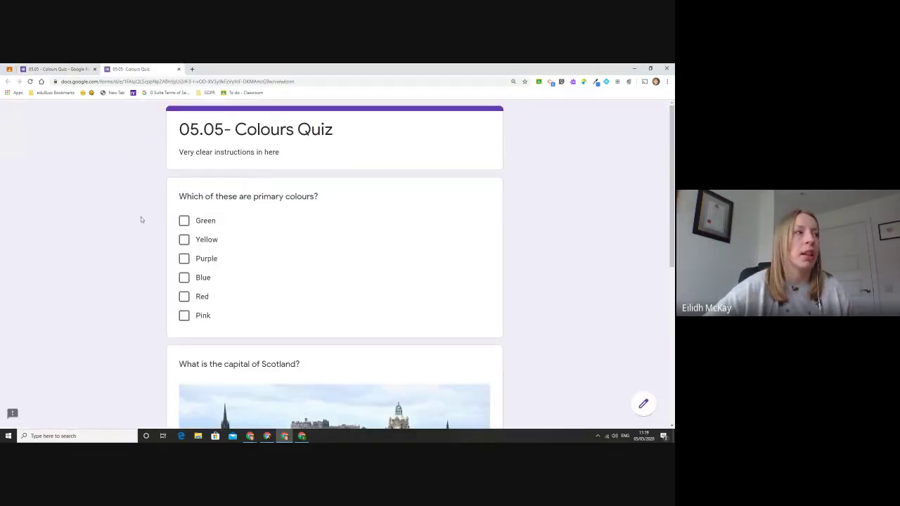
pyautogui.click(184, 221)
pyautogui.click(184, 239)
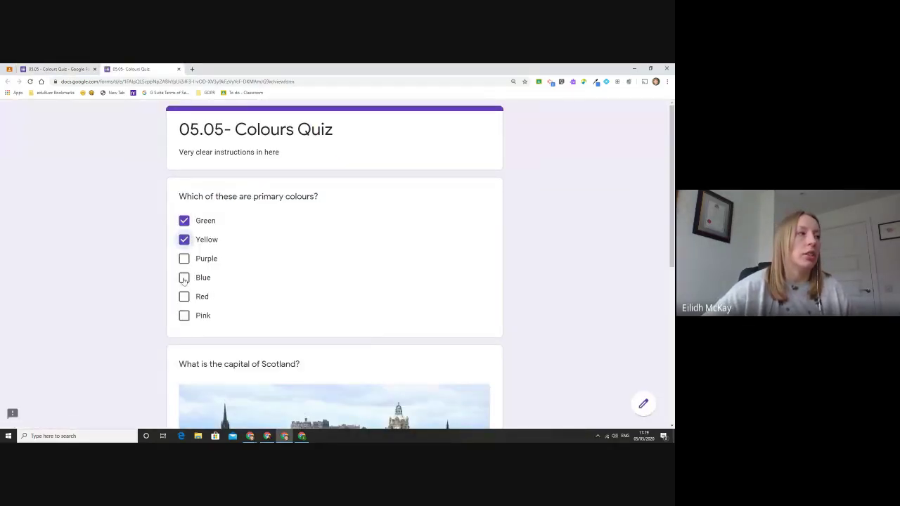
pyautogui.click(185, 278)
pyautogui.scroll(-5, 323, 267)
pyautogui.click(184, 252)
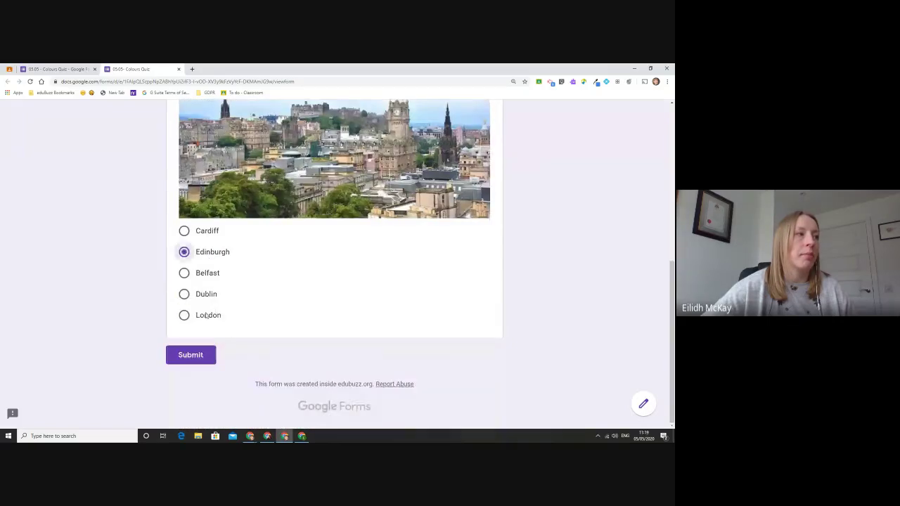
pyautogui.click(196, 356)
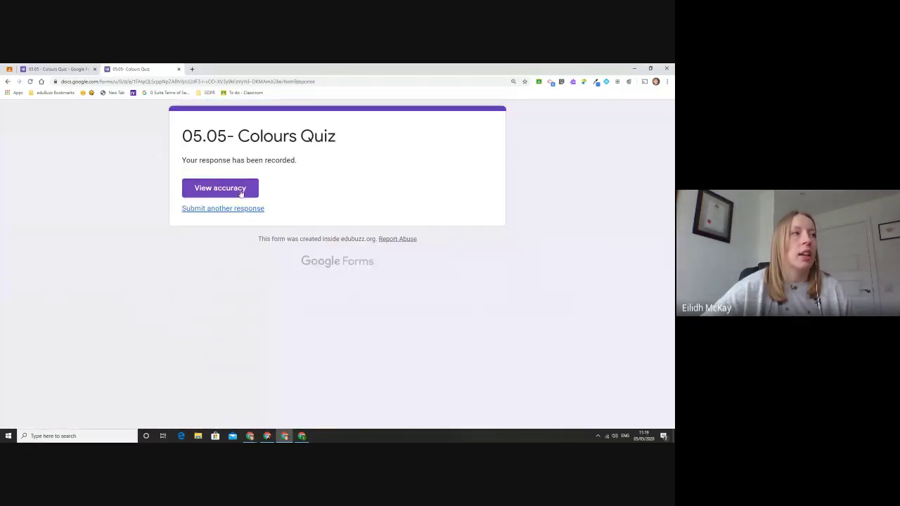
# Step: Open View accuracy to check the score view hides correct answers and points
pyautogui.click(238, 191)
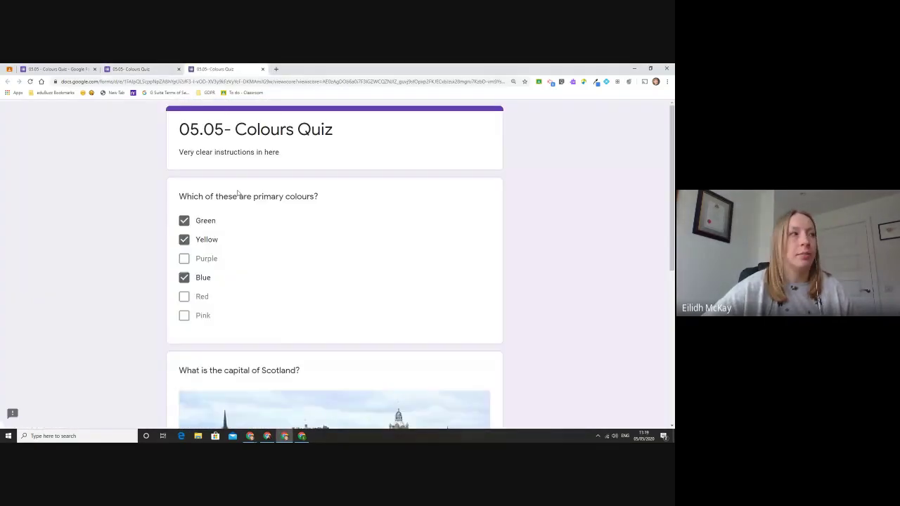
pyautogui.scroll(-1, 267, 193)
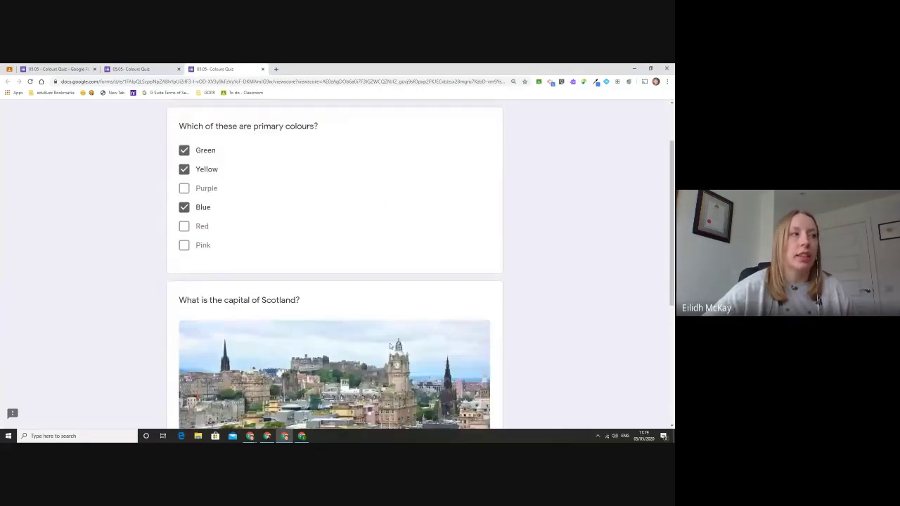
pyautogui.scroll(1, 428, 265)
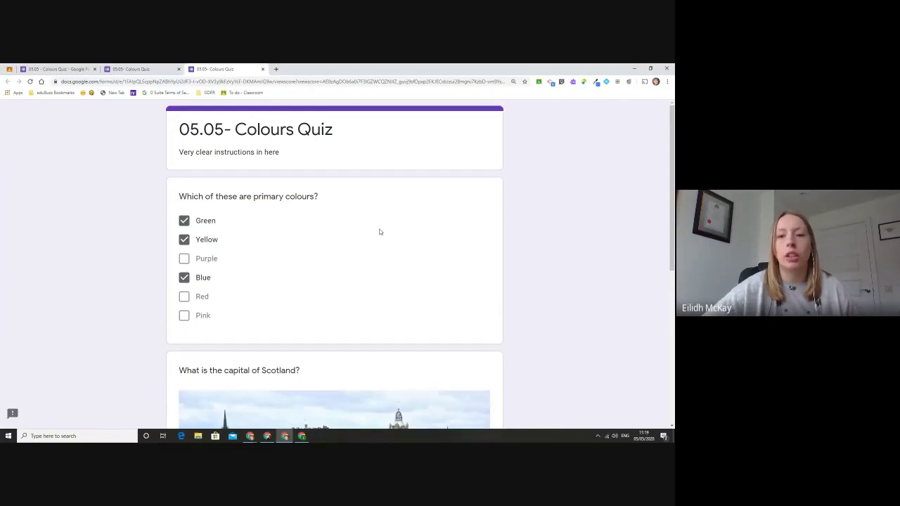
pyautogui.scroll(-4, 380, 232)
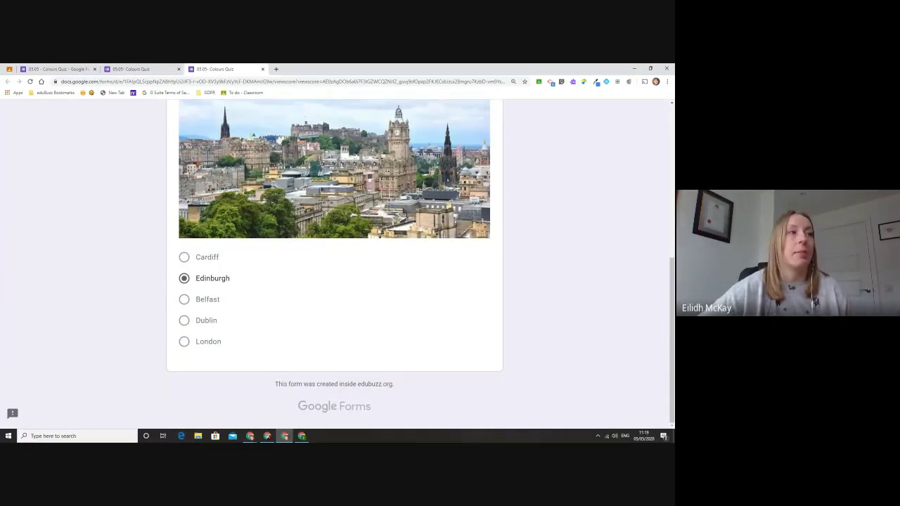
pyautogui.scroll(5, 378, 232)
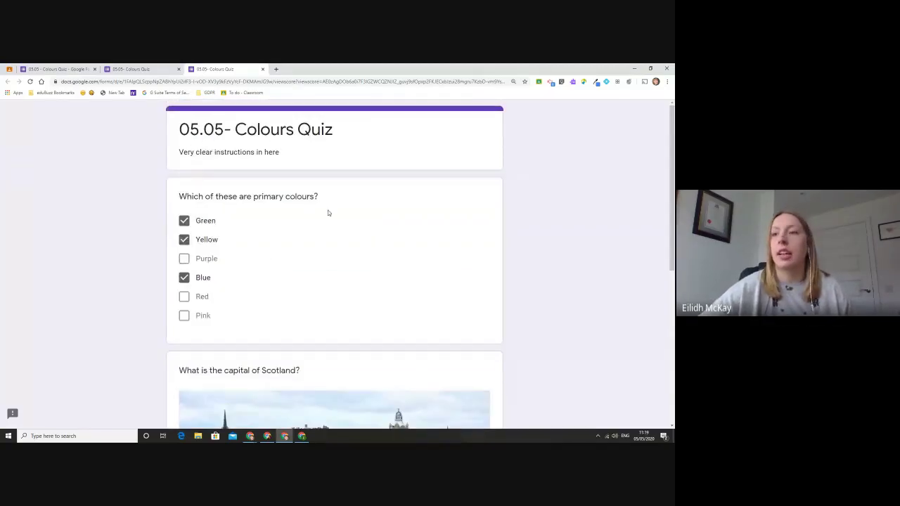
# Step: Return to the editor and browse the Responses Summary charts for the 2 submissions
pyautogui.click(130, 68)
pyautogui.click(78, 68)
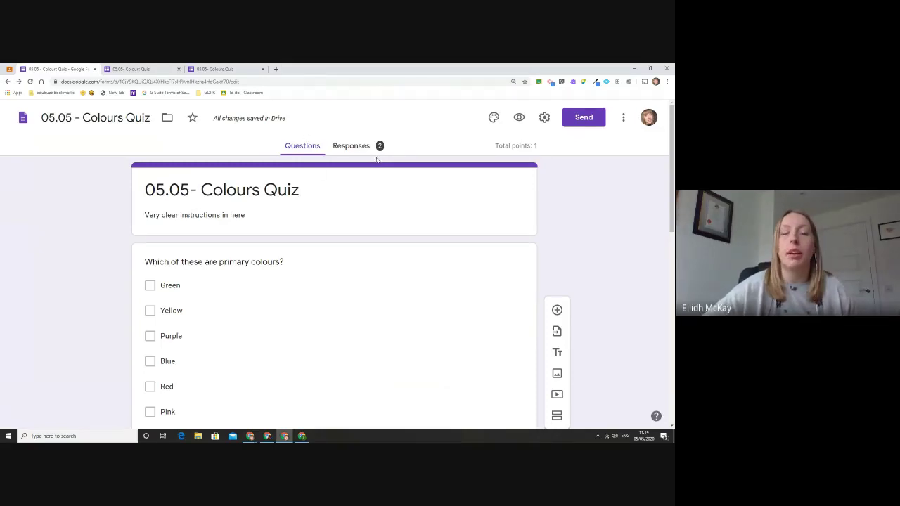
pyautogui.click(378, 145)
pyautogui.scroll(-4, 381, 148)
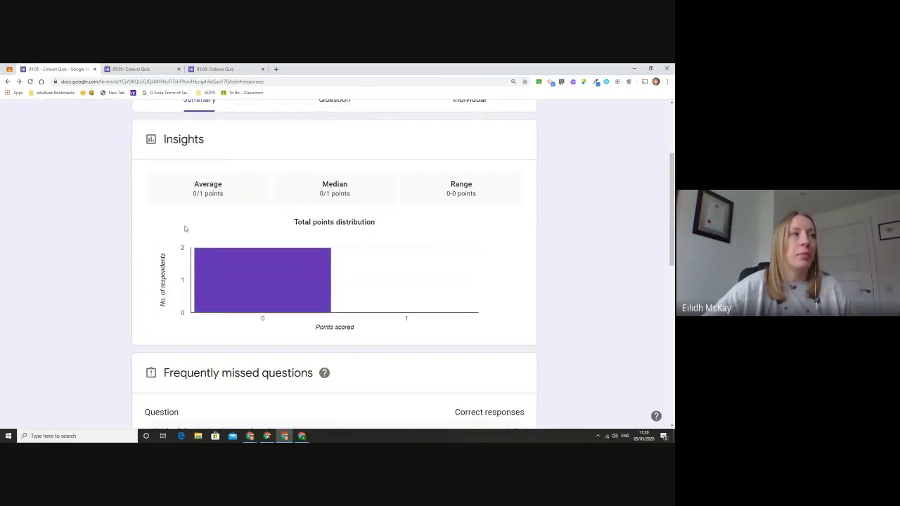
pyautogui.scroll(-3, 377, 211)
pyautogui.scroll(-2, 377, 210)
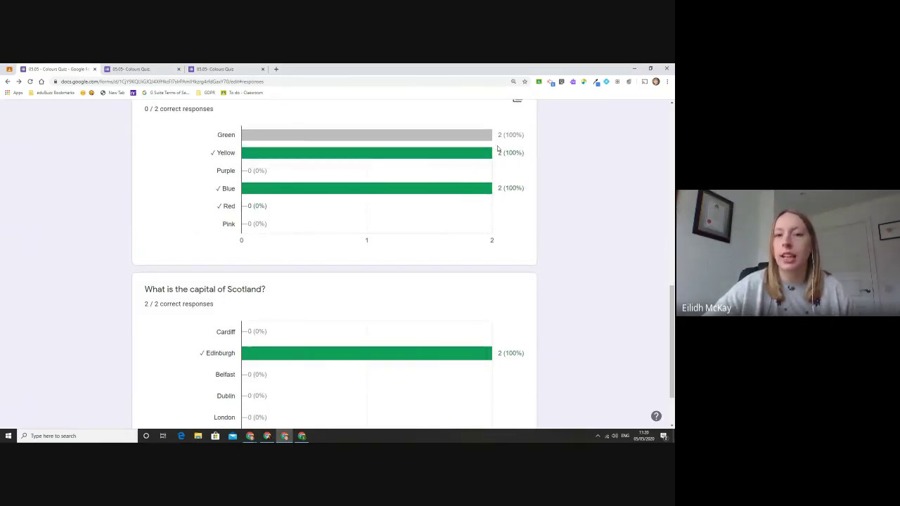
pyautogui.scroll(-1, 506, 153)
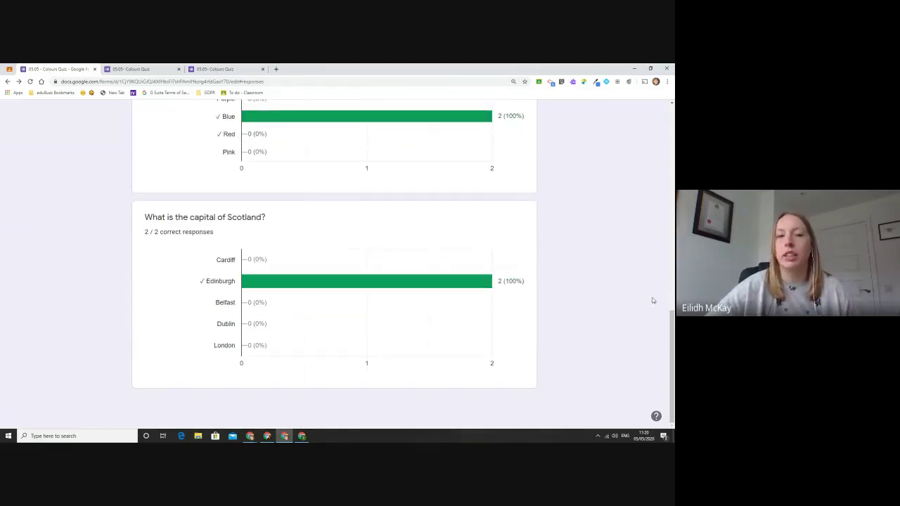
pyautogui.scroll(2, 490, 310)
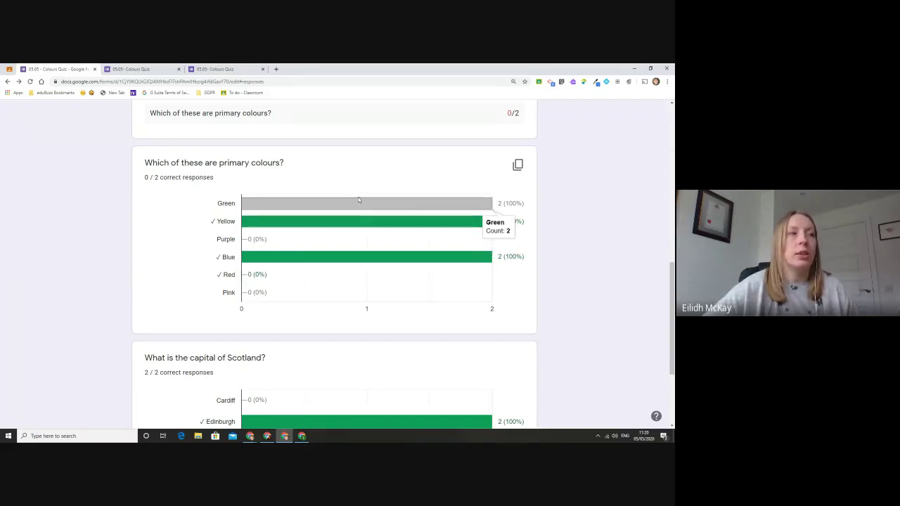
pyautogui.moveTo(381, 229)
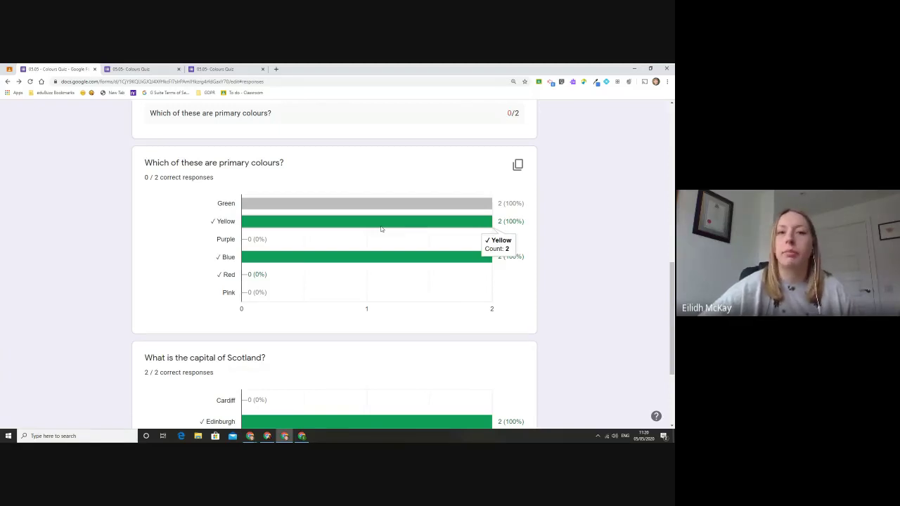
pyautogui.scroll(10, 381, 228)
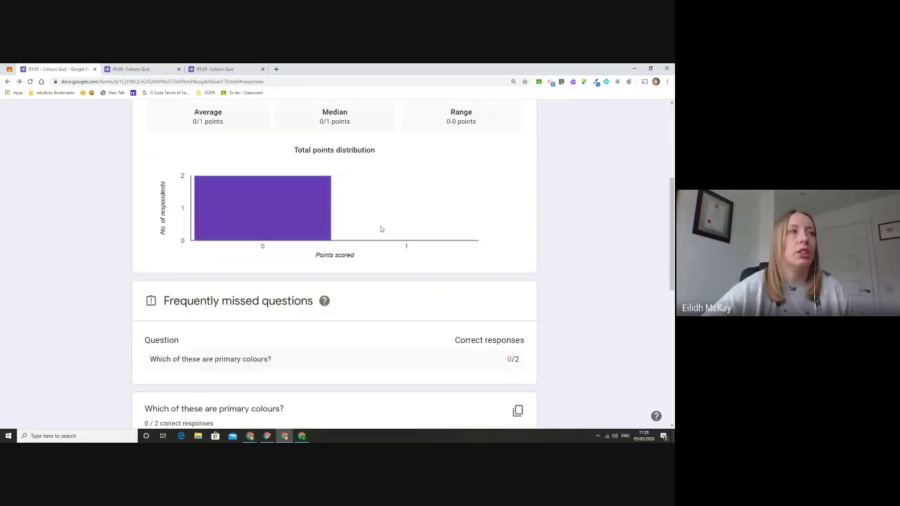
# Step: Switch to the Individual responses view and save feedback on the first response
pyautogui.click(476, 246)
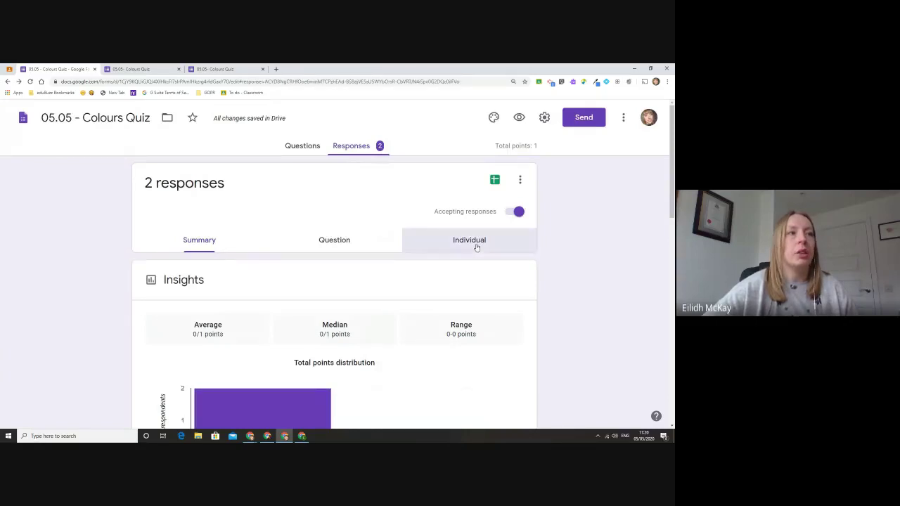
pyautogui.scroll(-5, 484, 240)
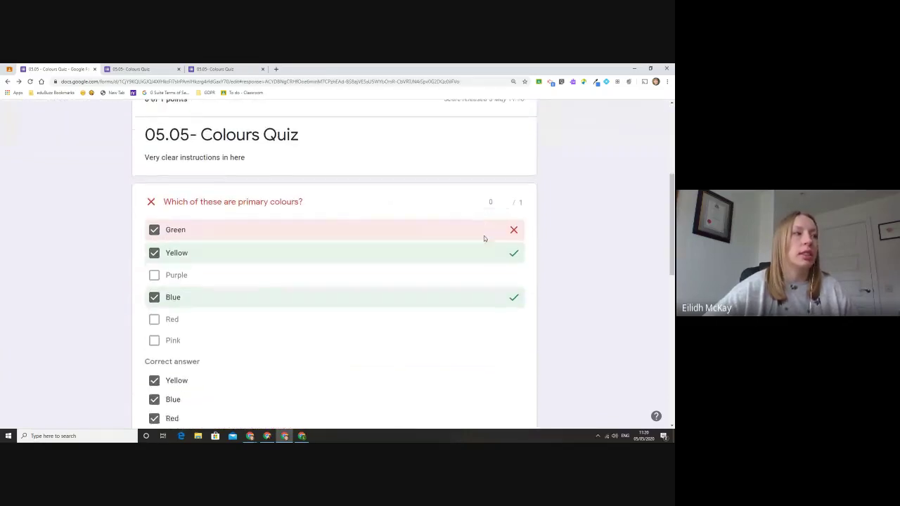
pyautogui.scroll(-6, 483, 239)
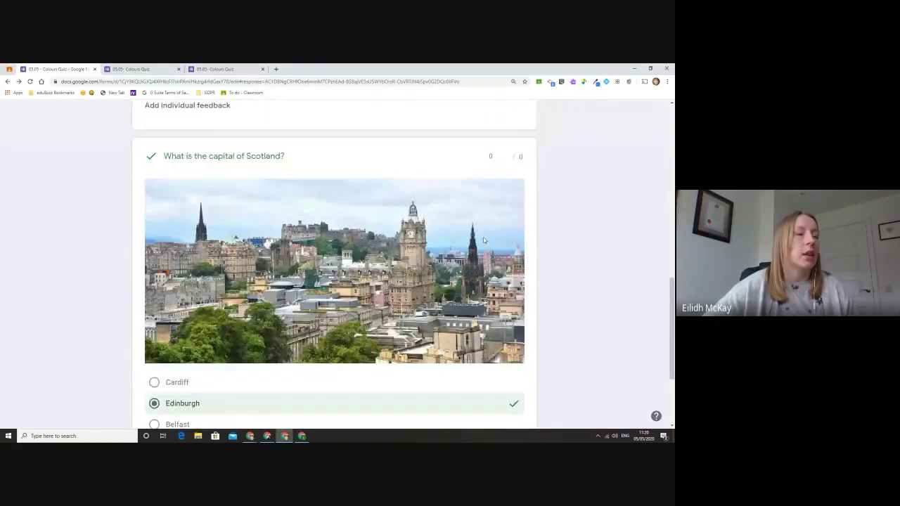
pyautogui.scroll(5, 482, 241)
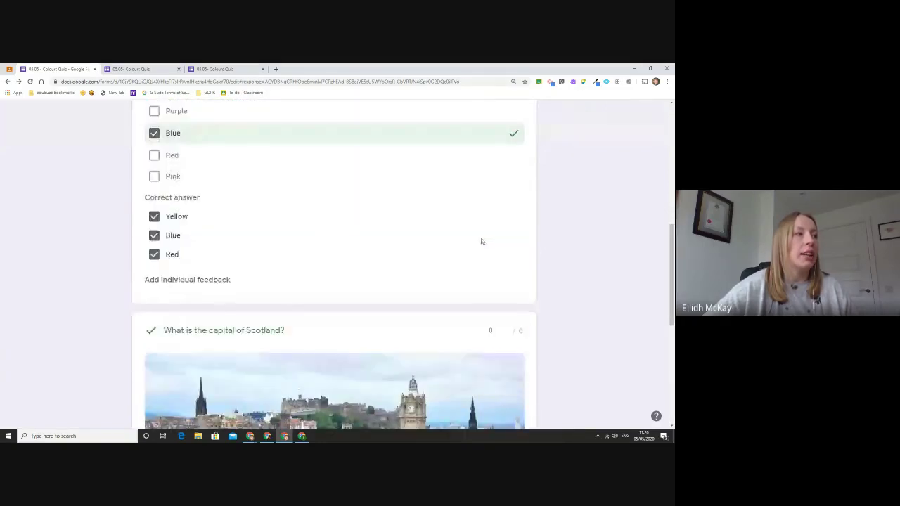
pyautogui.click(218, 281)
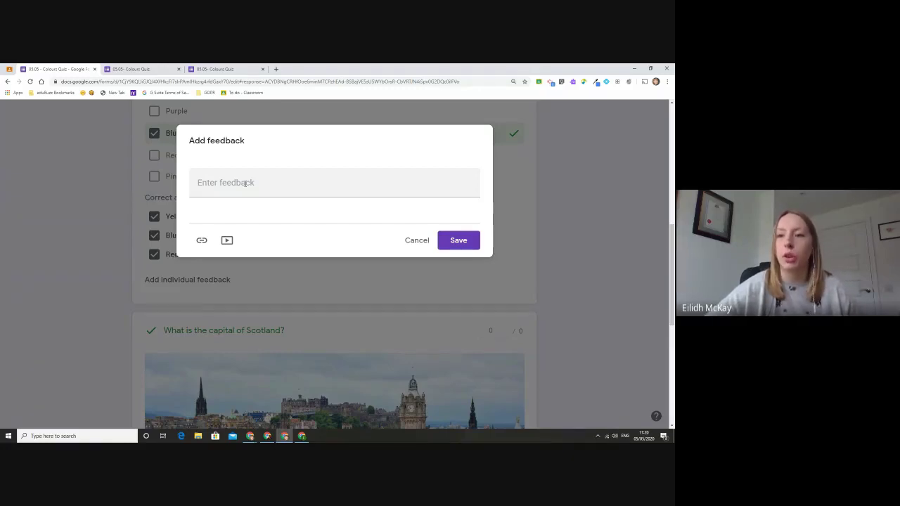
pyautogui.click(457, 237)
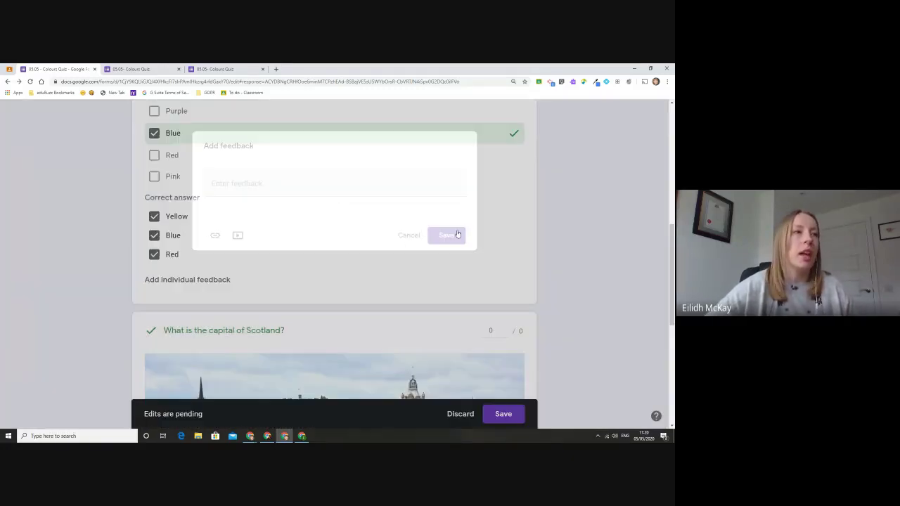
pyautogui.scroll(-8, 431, 260)
pyautogui.scroll(15, 220, 358)
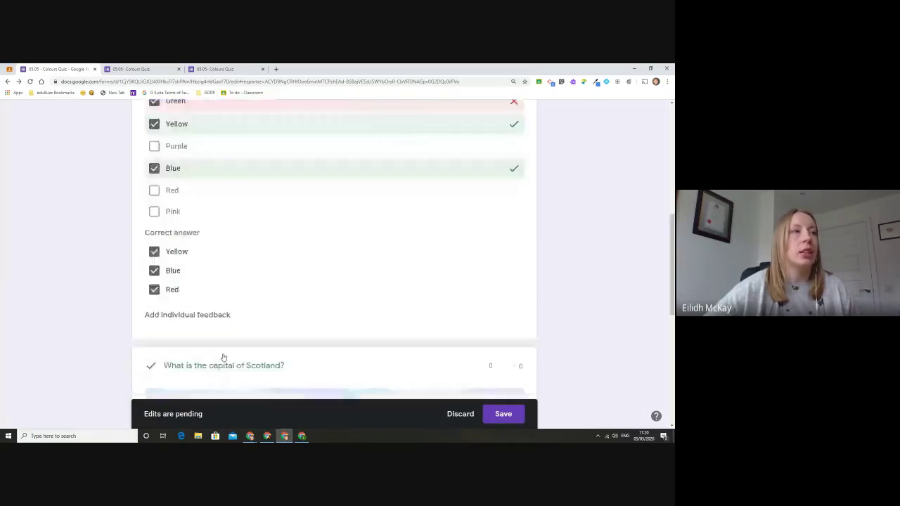
# Step: Advance to the second response, leaving without saving edits
pyautogui.click(232, 272)
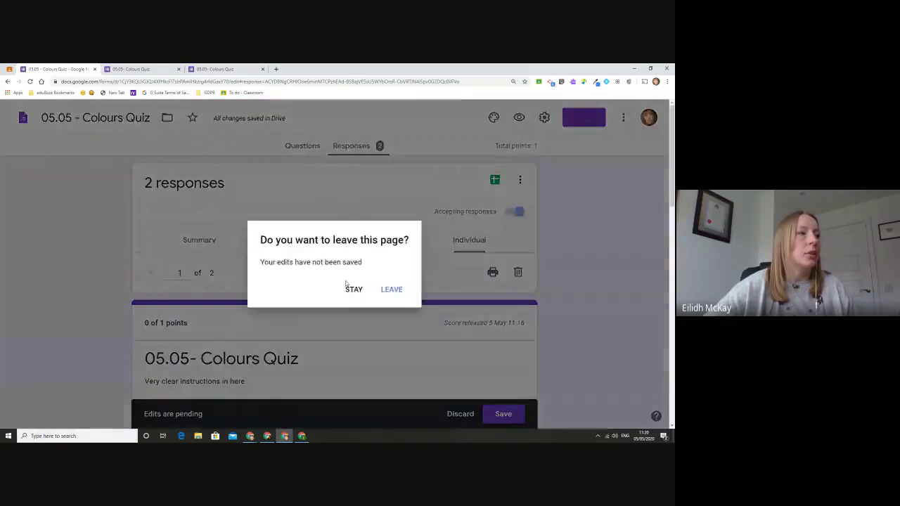
pyautogui.click(391, 290)
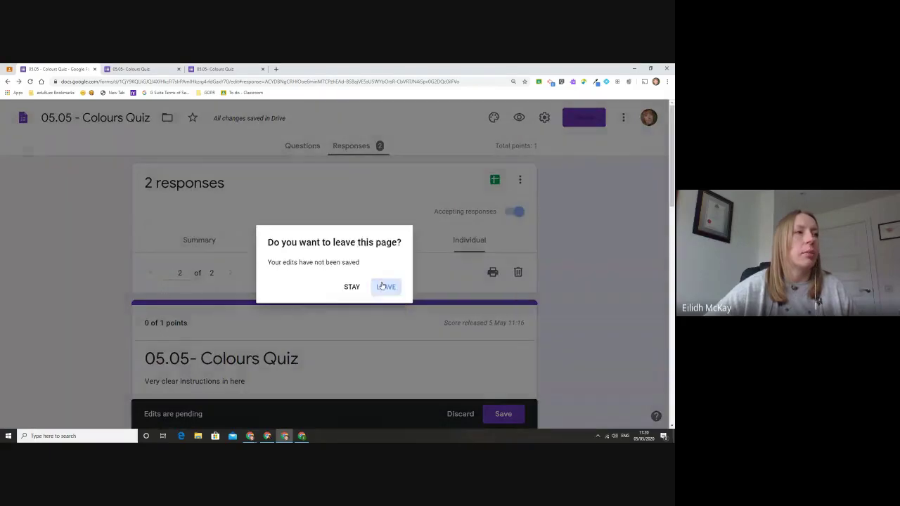
pyautogui.scroll(-8, 360, 258)
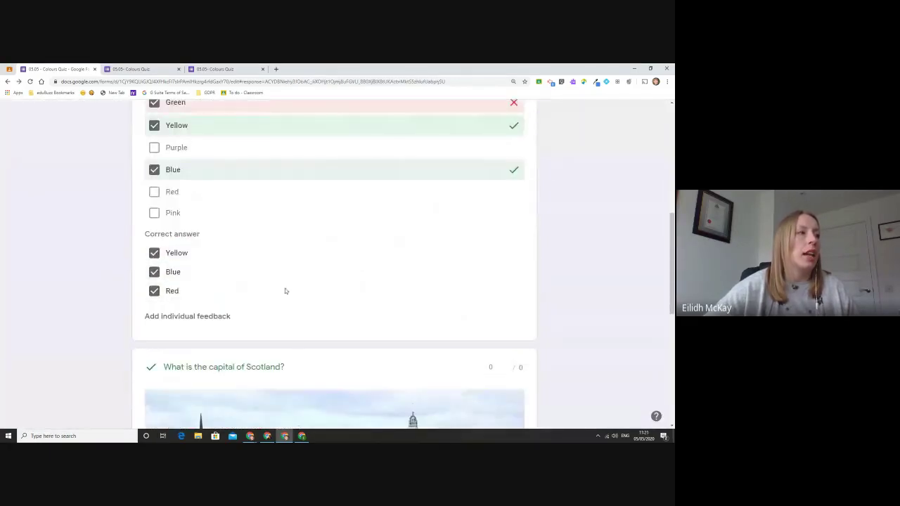
pyautogui.scroll(2, 217, 316)
pyautogui.scroll(-1, 218, 316)
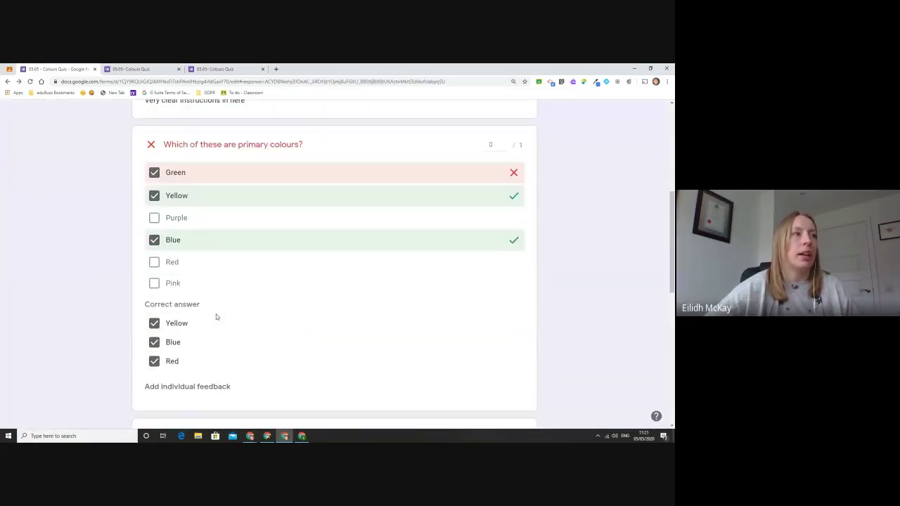
pyautogui.scroll(-6, 216, 317)
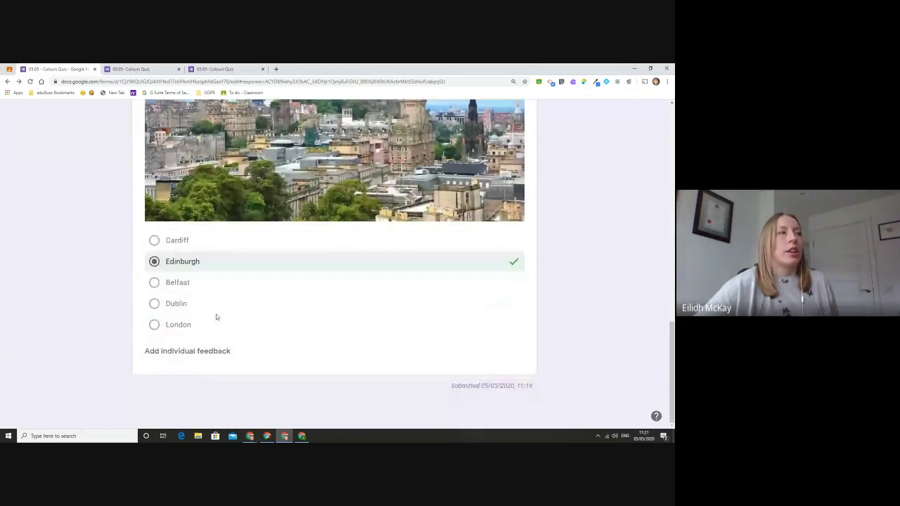
# Step: Open the Demo 27.04 class in Google Classroom and show its Classwork page
pyautogui.click(10, 69)
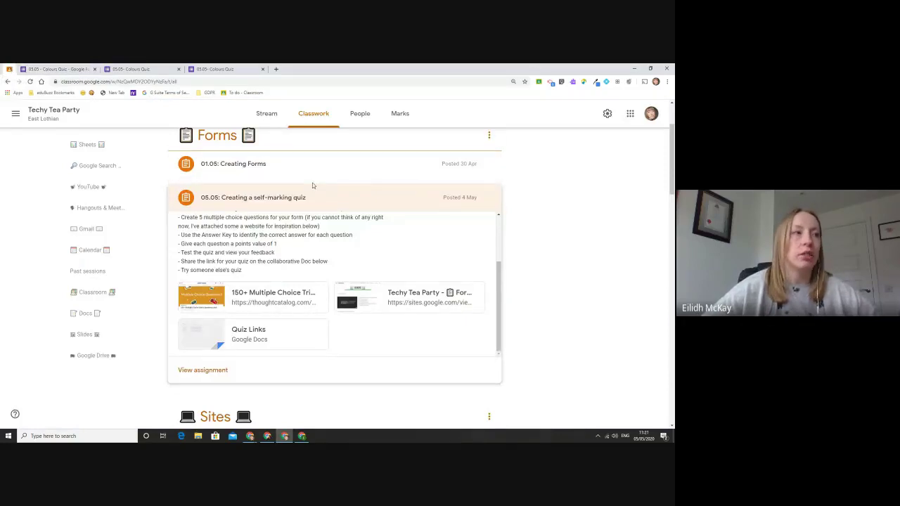
pyautogui.scroll(1, 322, 235)
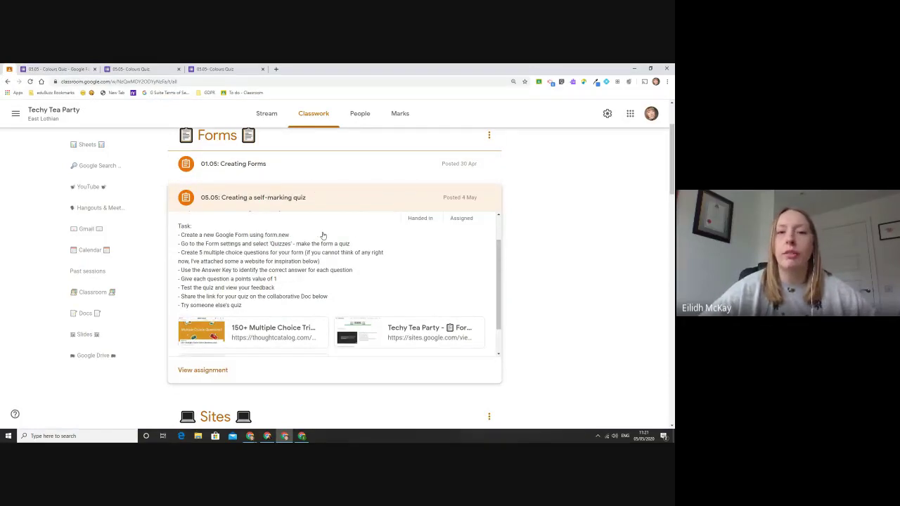
pyautogui.scroll(2, 124, 129)
pyautogui.click(15, 114)
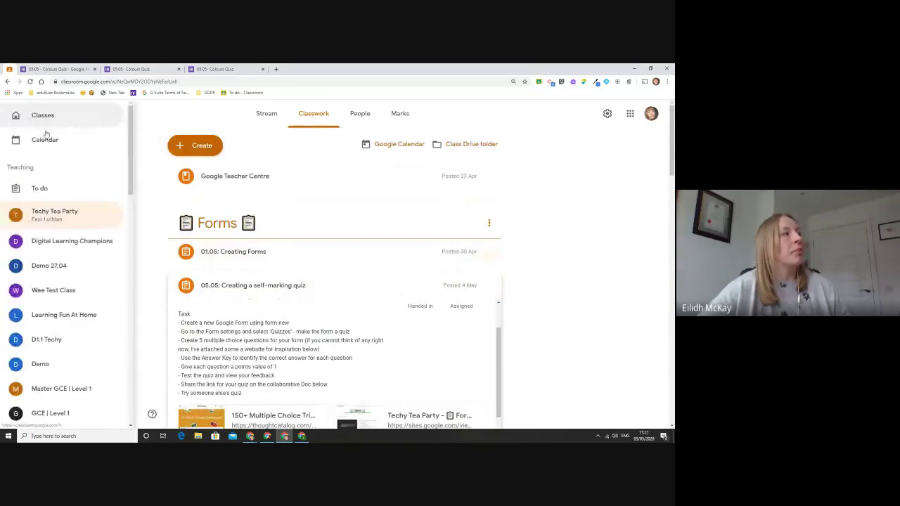
pyautogui.click(91, 271)
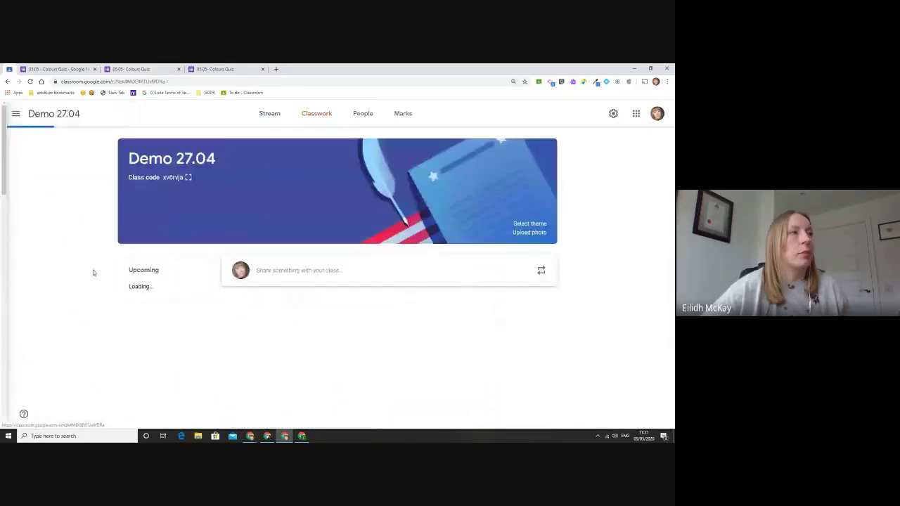
pyautogui.click(322, 116)
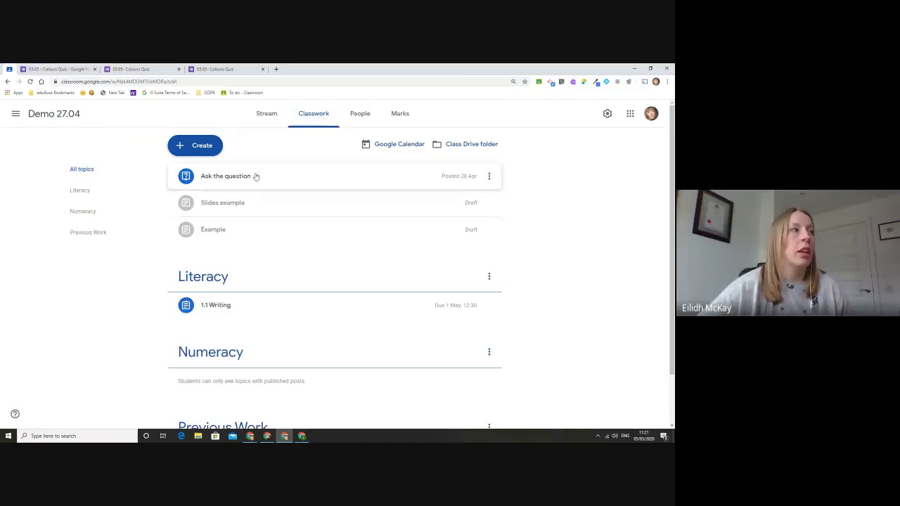
# Step: Create a quiz assignment titled '05.05 Quiz' with instructions 'Clear instructions' and grade importing on
pyautogui.click(187, 149)
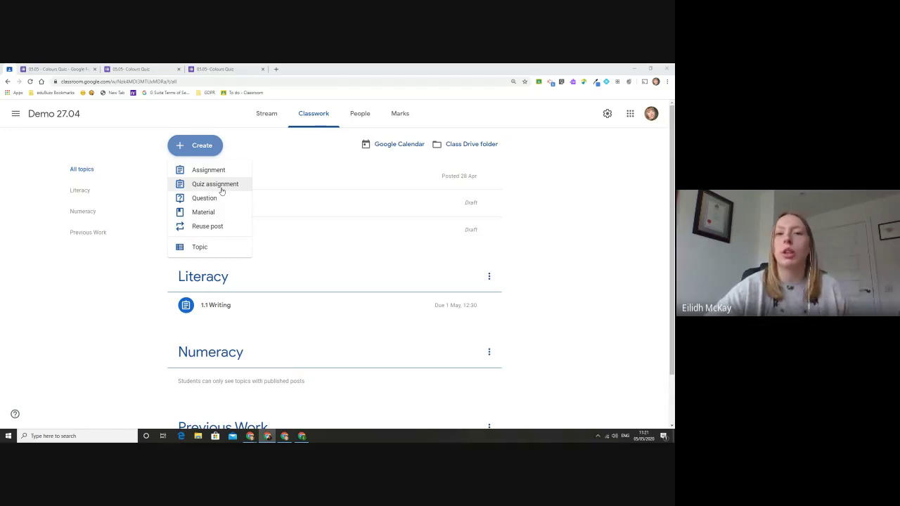
pyautogui.click(222, 190)
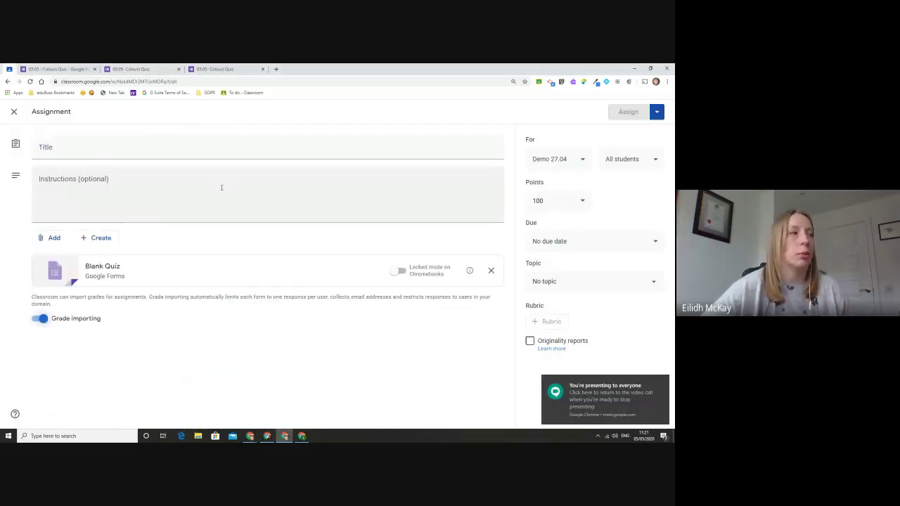
pyautogui.click(110, 153)
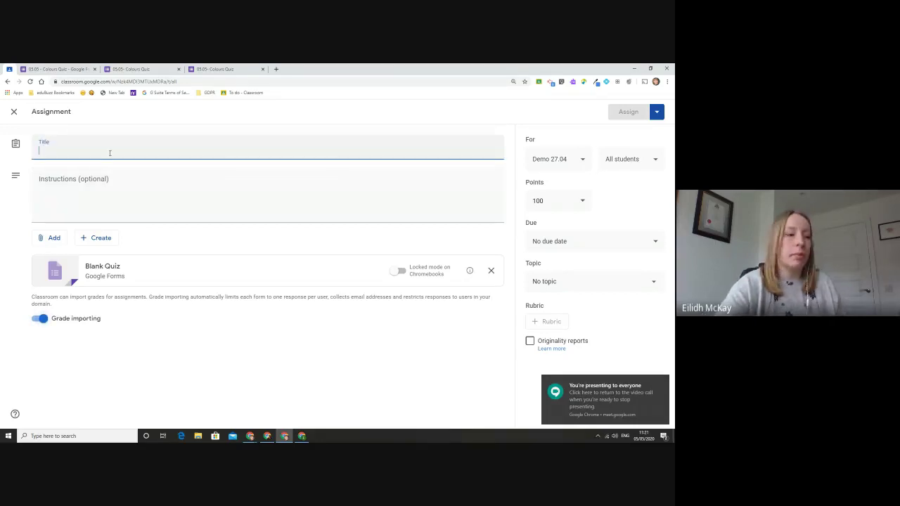
pyautogui.write('05.05')
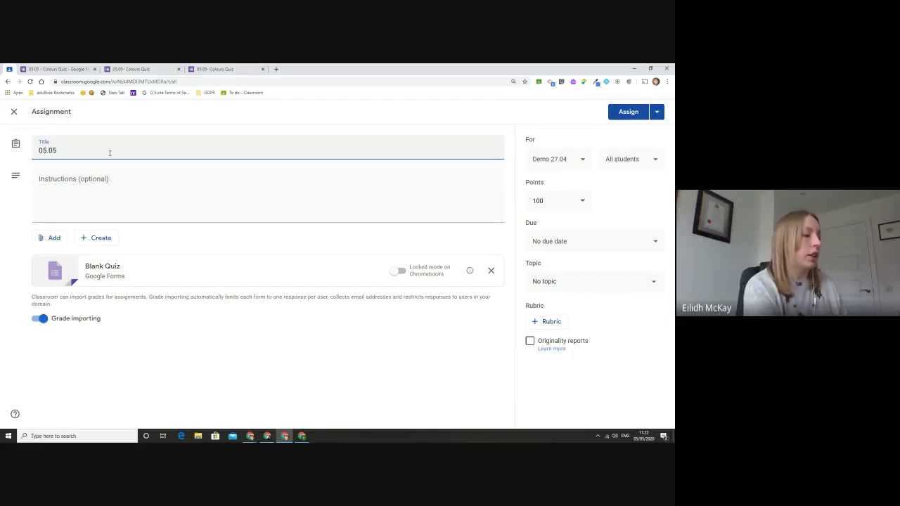
pyautogui.write('Quiz')
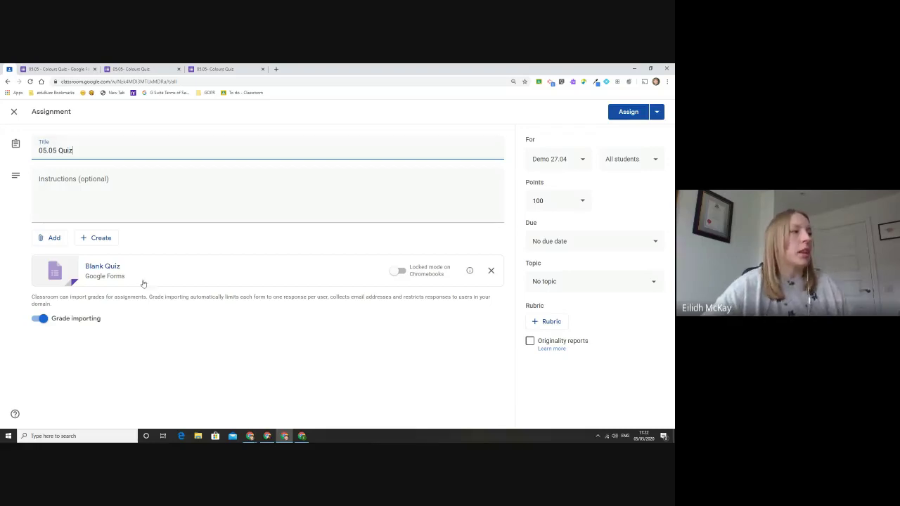
pyautogui.click(112, 196)
pyautogui.write('Cle')
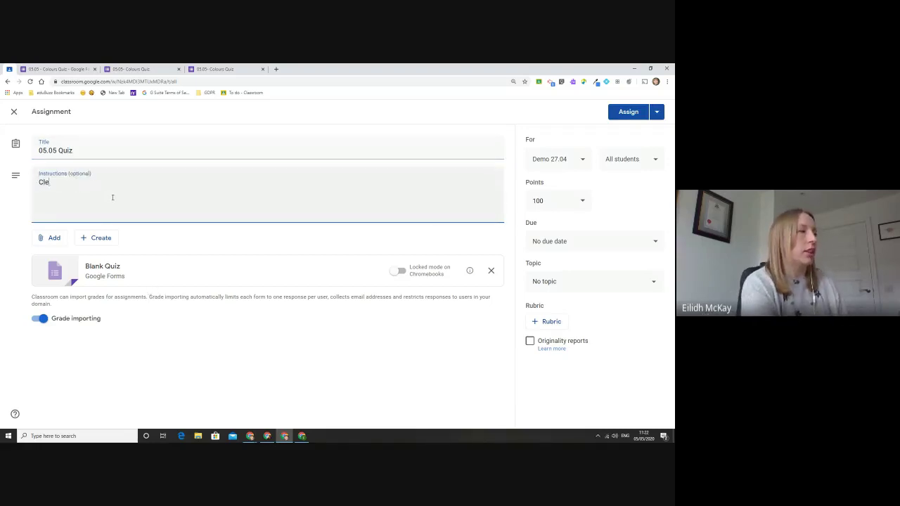
pyautogui.write('ar instructions')
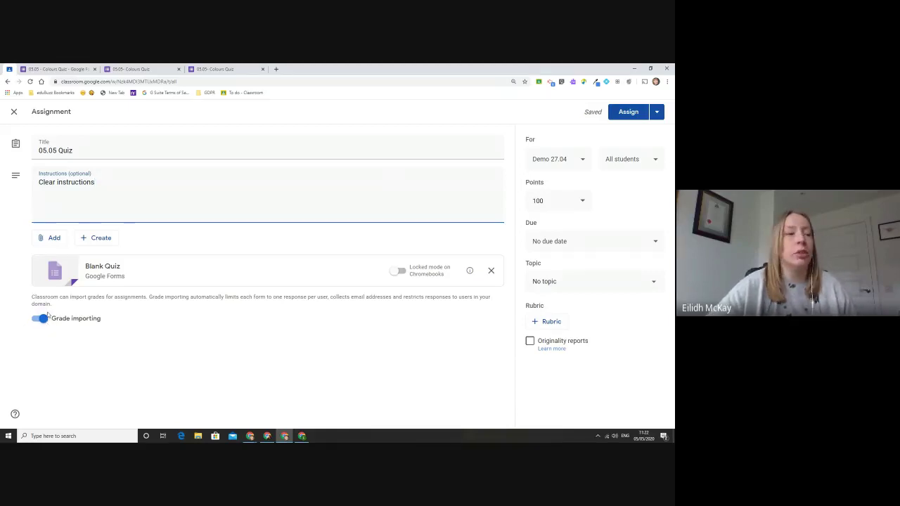
pyautogui.click(43, 319)
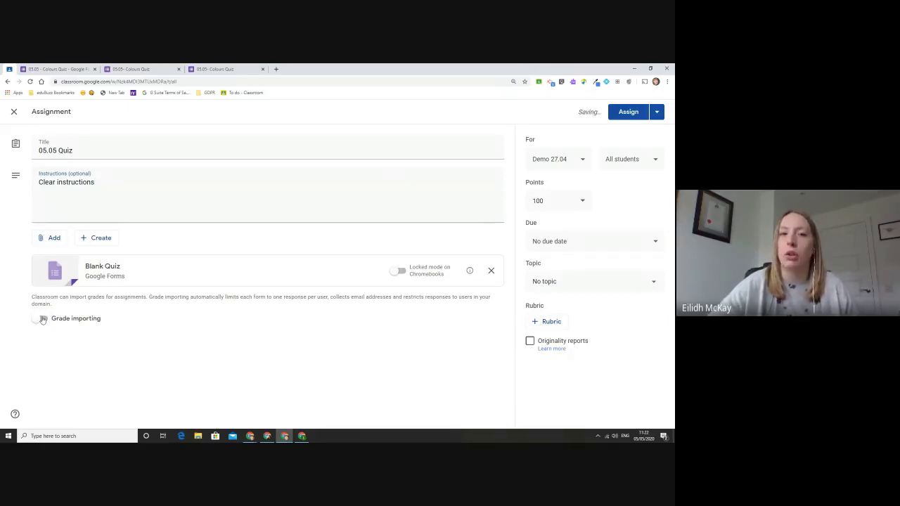
pyautogui.click(43, 320)
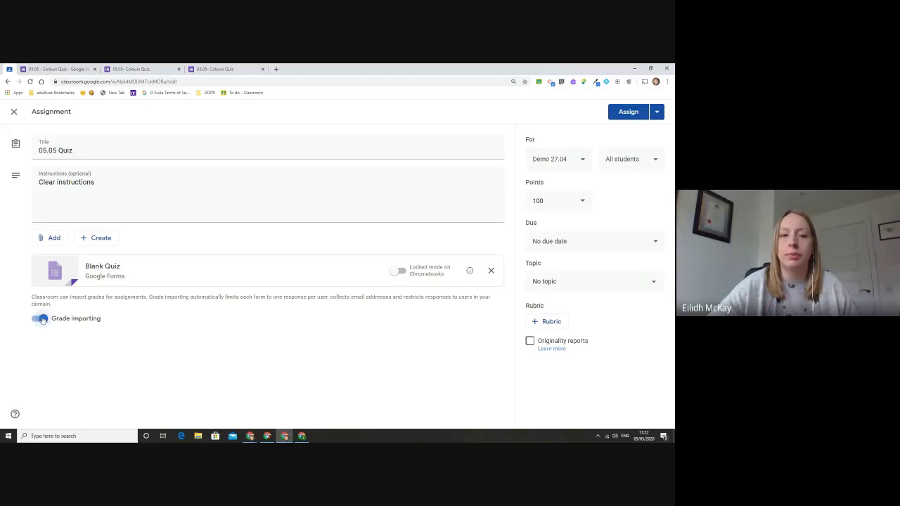
# Step: In the attached Blank Quiz, add a 'Yes or no' question with suggested options Yes, No and Maybe
pyautogui.click(109, 269)
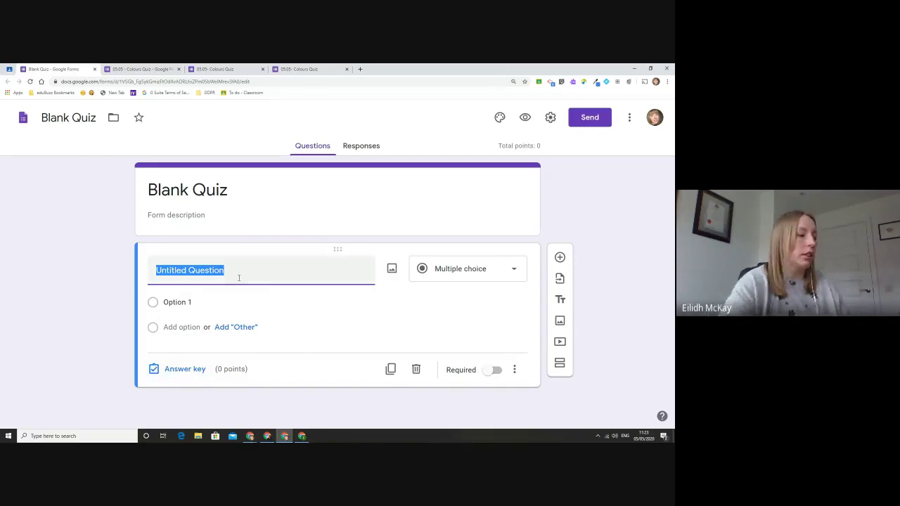
pyautogui.write('Yes or no')
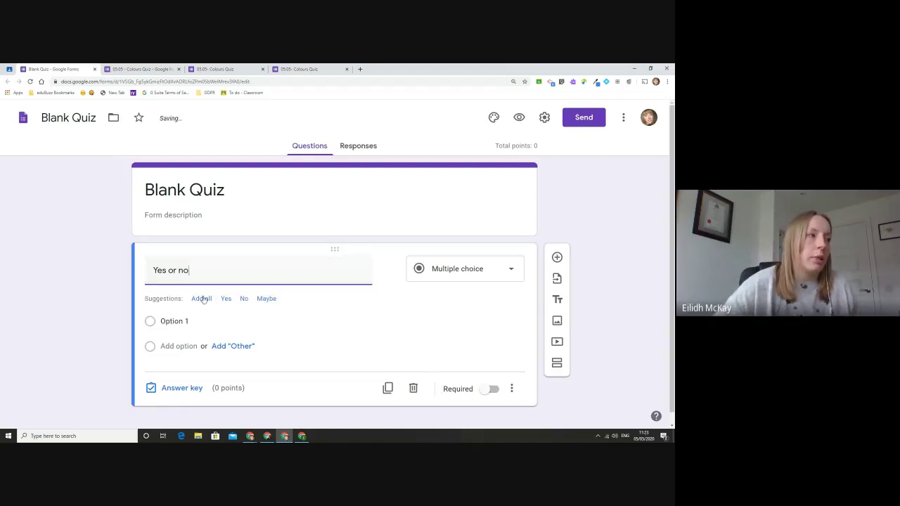
pyautogui.click(201, 300)
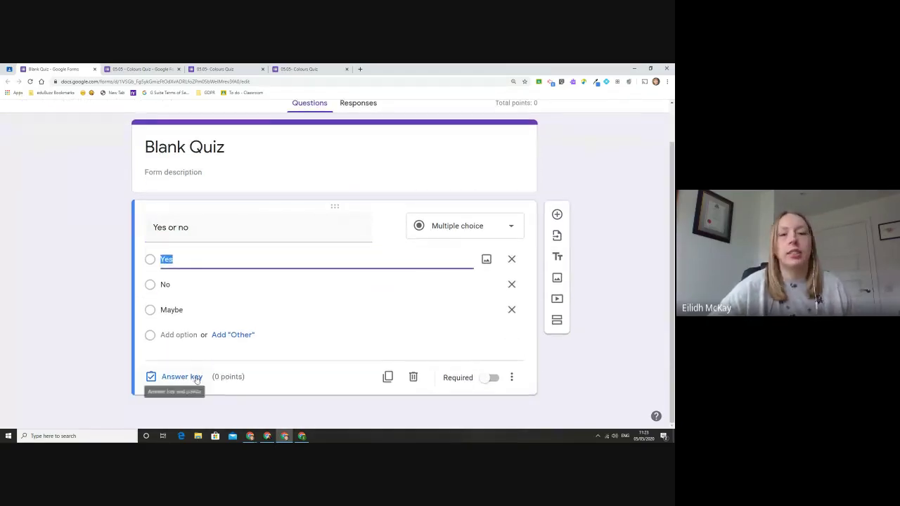
# Step: In the answer key, mark Yes as the correct answer and adjust the question's points
pyautogui.click(197, 377)
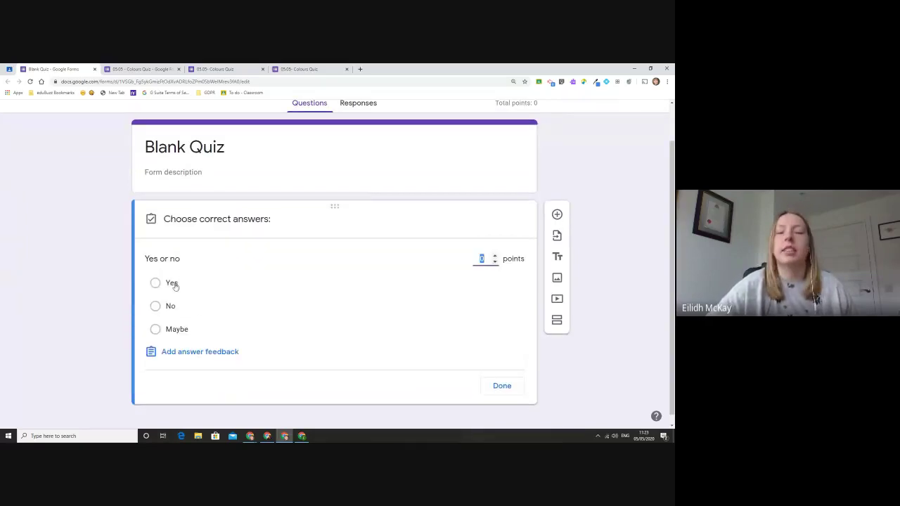
pyautogui.click(174, 284)
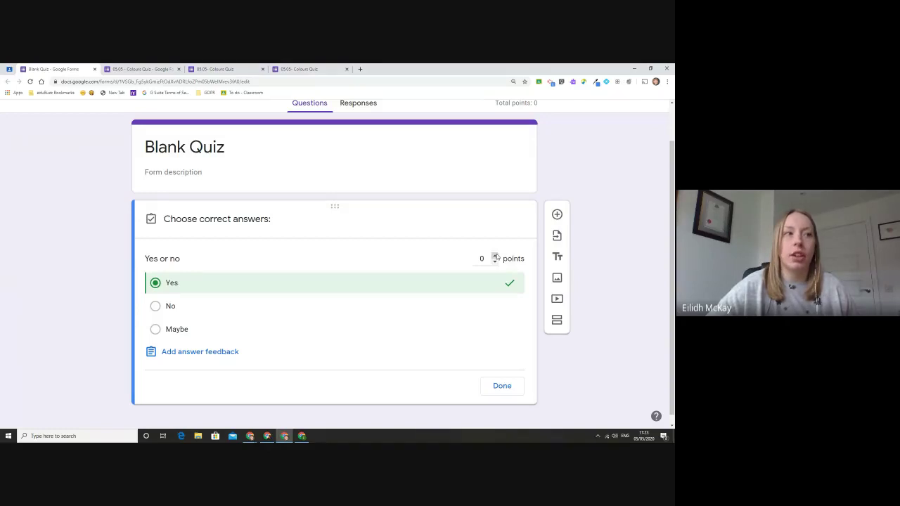
pyautogui.click(495, 256)
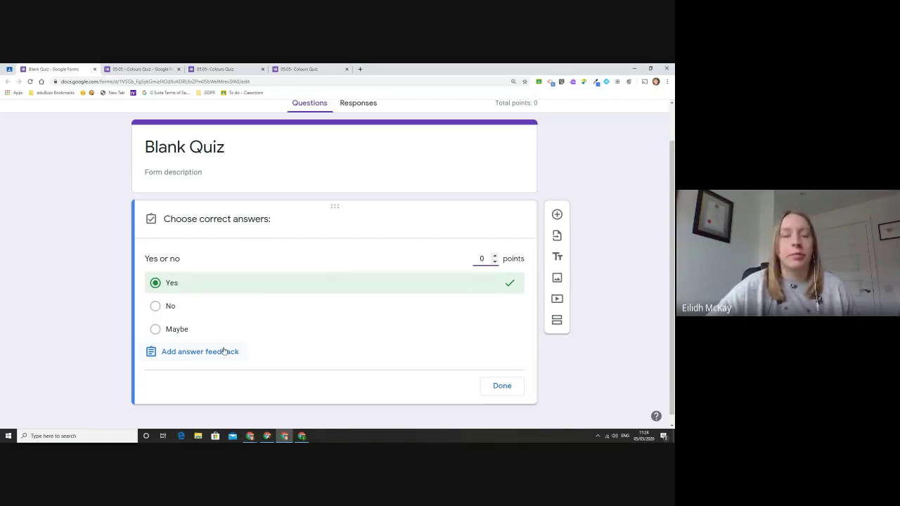
pyautogui.click(505, 391)
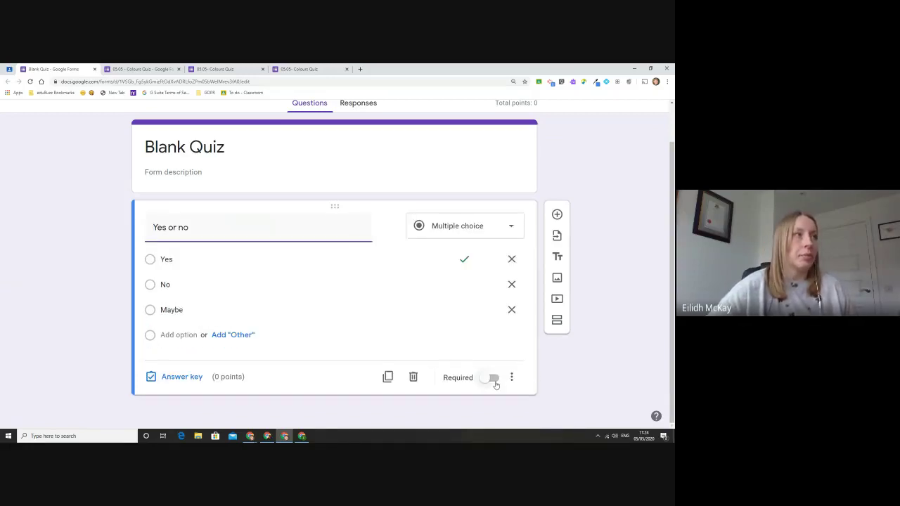
pyautogui.scroll(2, 338, 224)
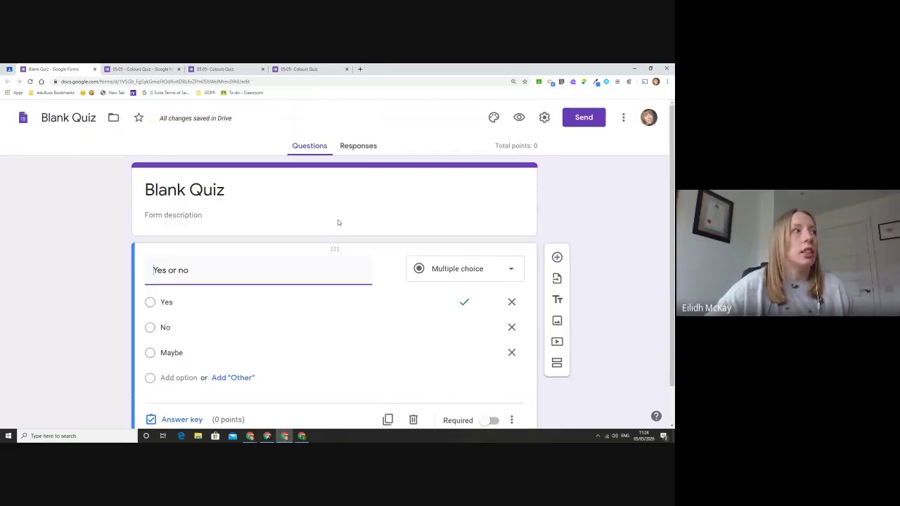
pyautogui.click(116, 68)
# Step: Copy the Colours Quiz link from the Send dialog, then discard the Classroom draft
pyautogui.scroll(15, 257, 193)
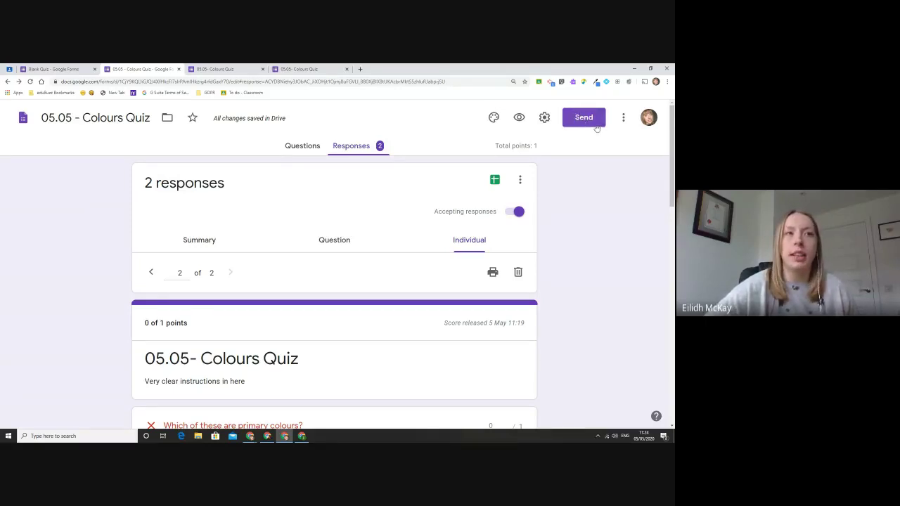
pyautogui.click(595, 121)
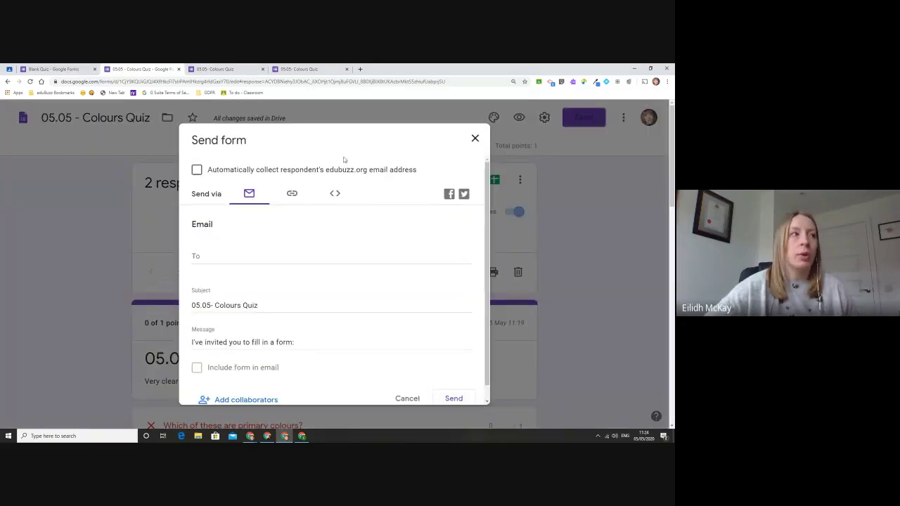
pyautogui.click(292, 194)
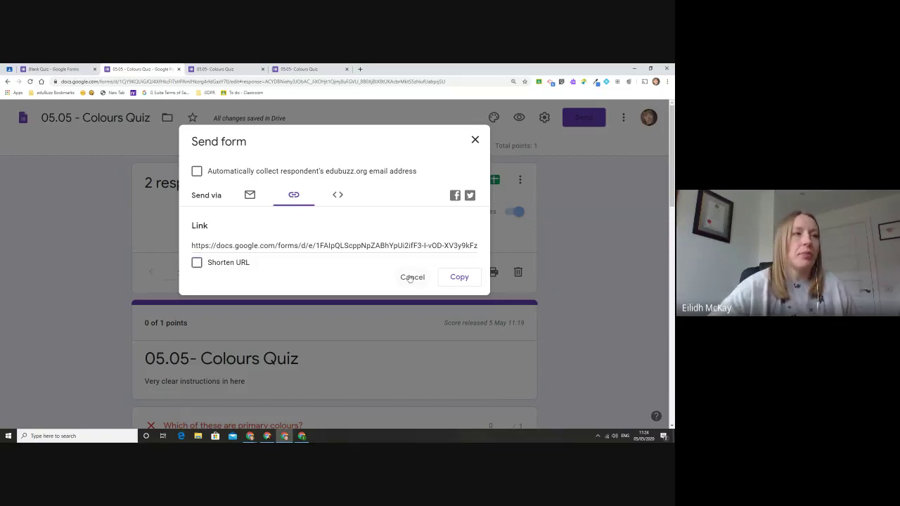
pyautogui.click(457, 278)
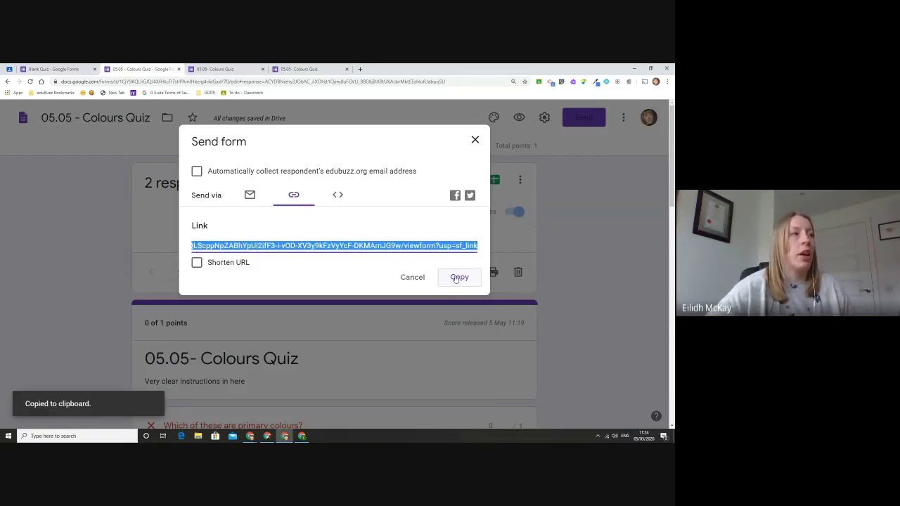
pyautogui.click(476, 141)
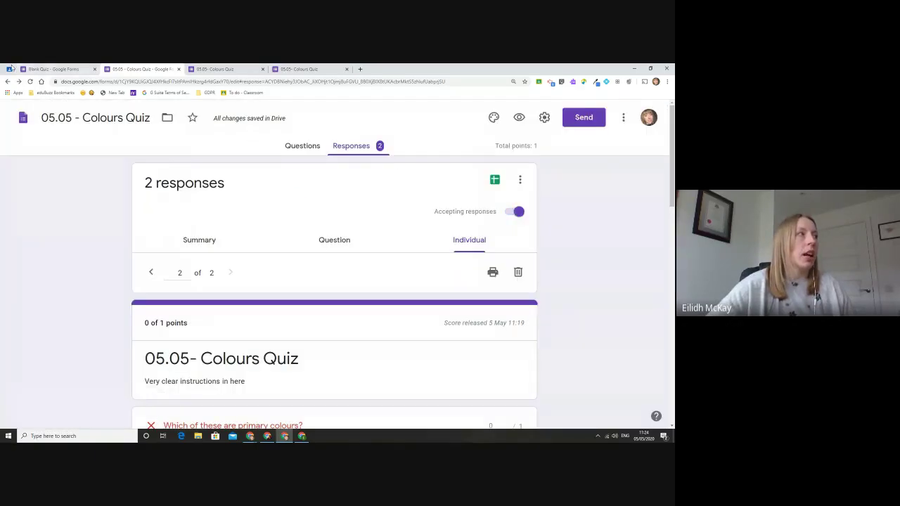
pyautogui.click(9, 69)
pyautogui.click(12, 113)
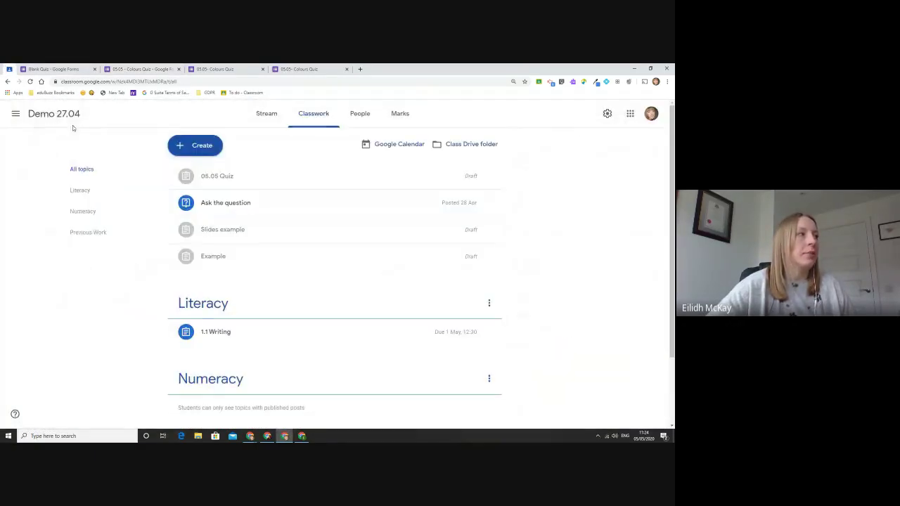
# Step: Create a new Classroom assignment and attach the pasted Colours Quiz form link
pyautogui.click(195, 145)
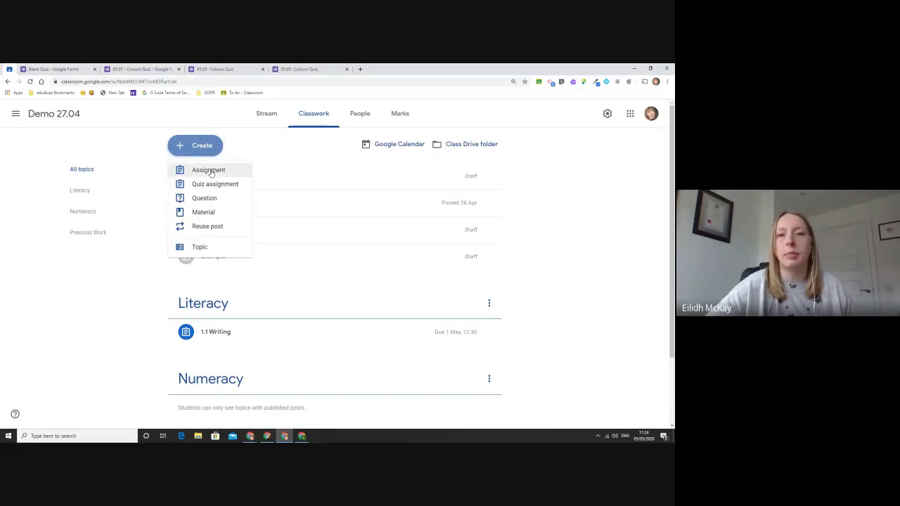
pyautogui.click(211, 171)
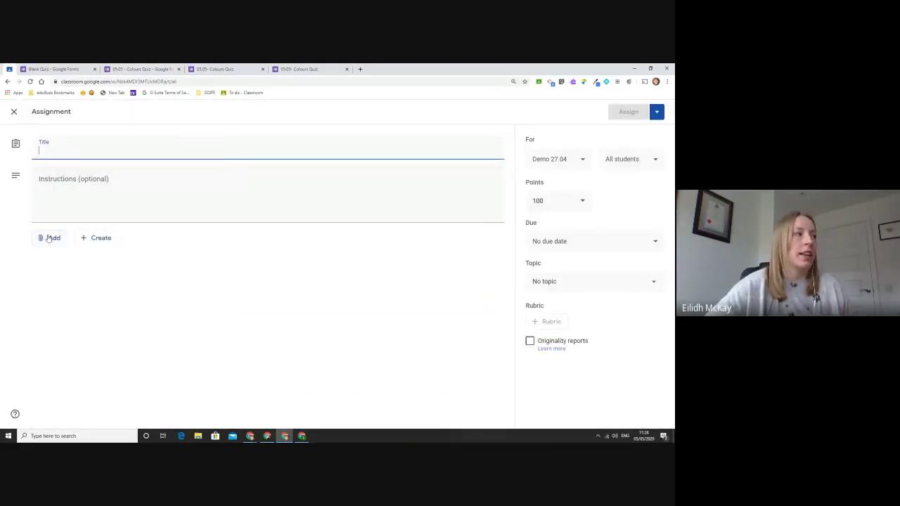
pyautogui.click(49, 237)
pyautogui.click(83, 273)
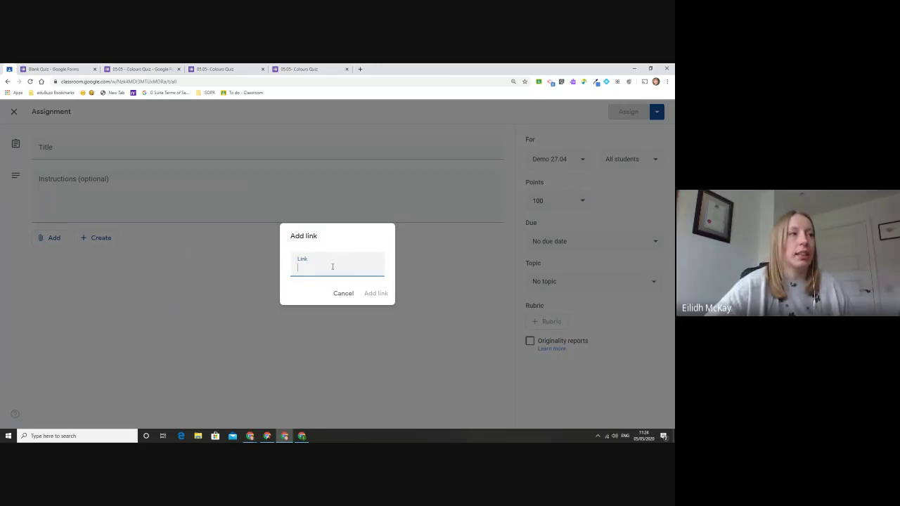
pyautogui.rightClick(331, 266)
pyautogui.click(362, 323)
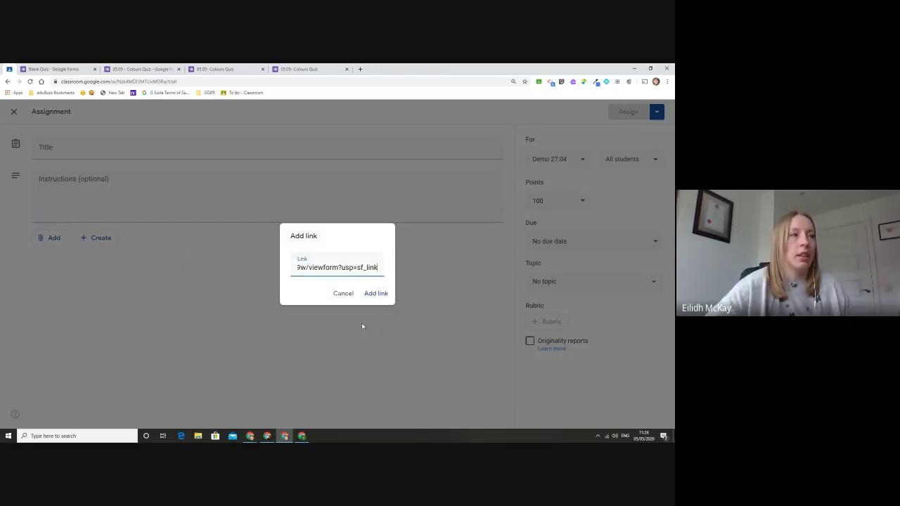
pyautogui.click(383, 294)
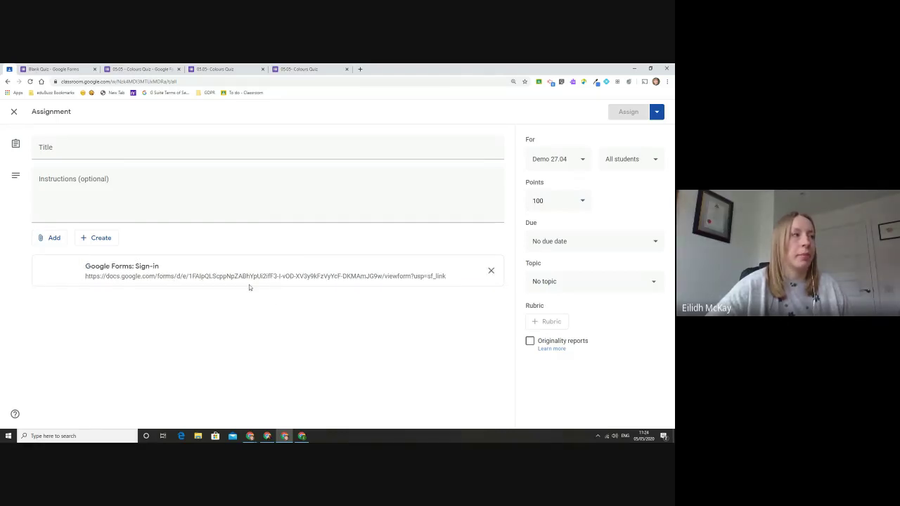
# Step: Tick Collect email addresses in the Colours Quiz settings
pyautogui.click(230, 68)
pyautogui.click(141, 69)
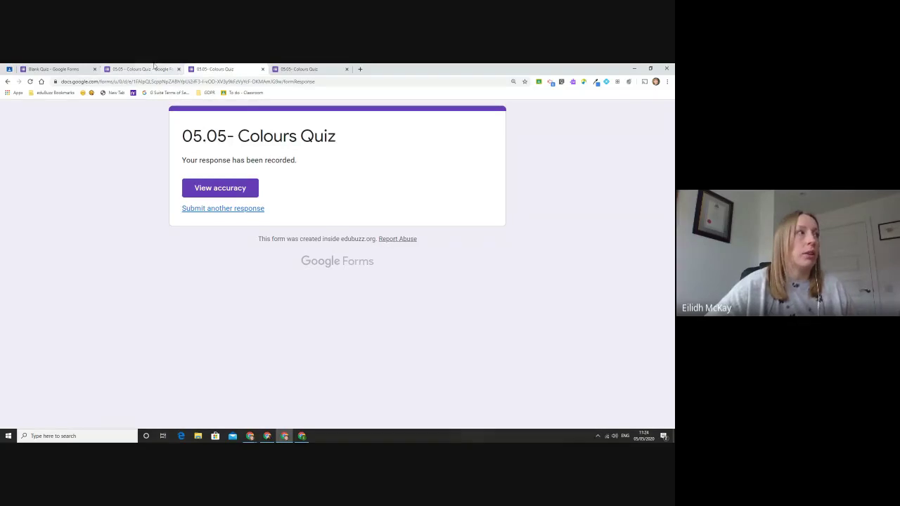
pyautogui.click(546, 118)
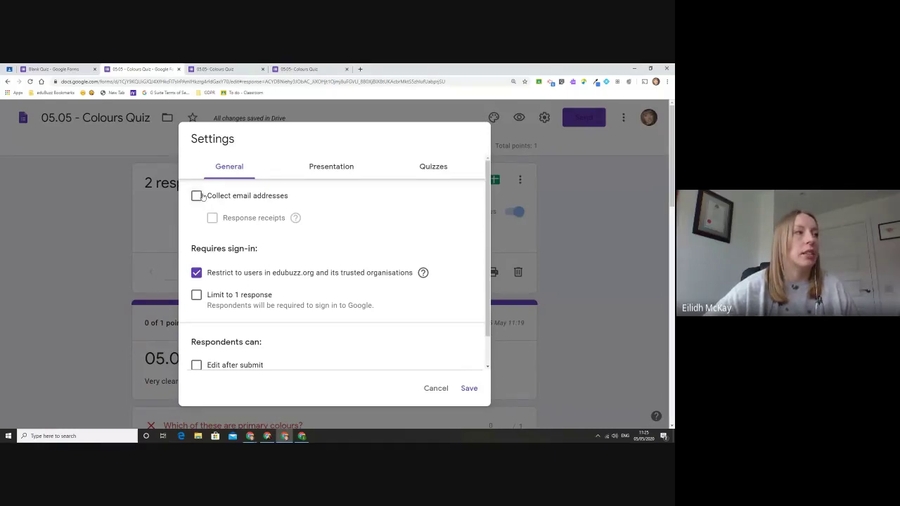
pyautogui.click(199, 197)
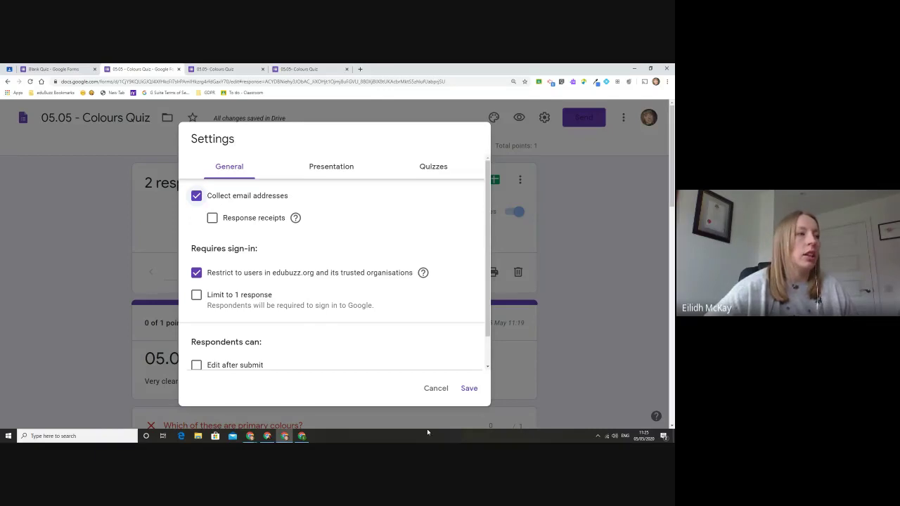
pyautogui.scroll(-1, 307, 304)
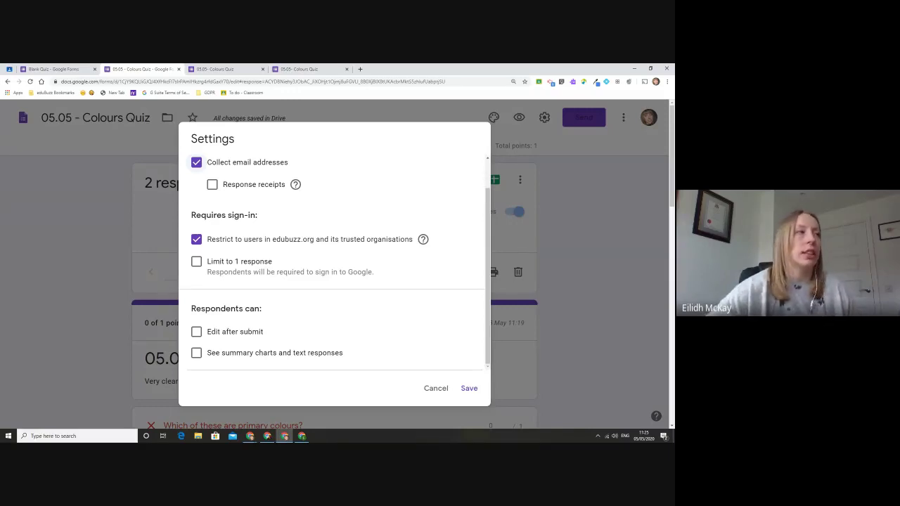
pyautogui.click(9, 69)
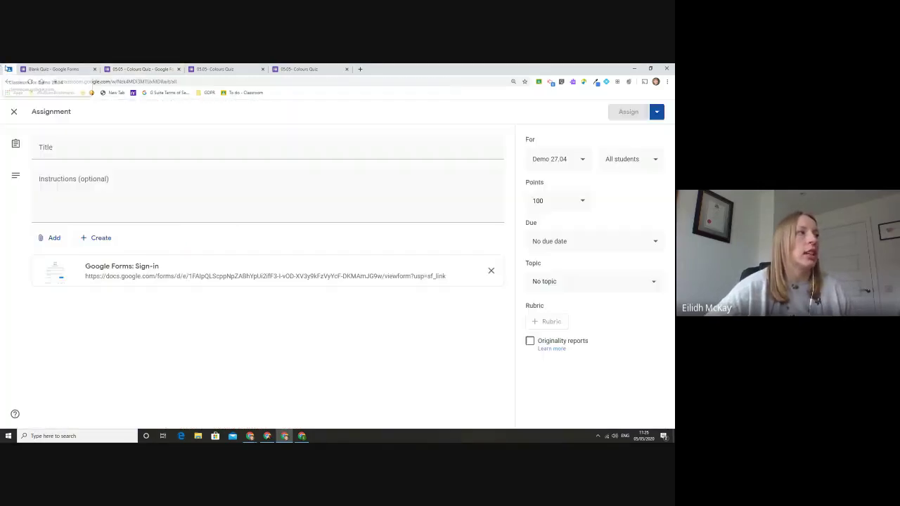
# Step: Show the instructions of Techy Tea Party's '05.05: Creating a self-marking quiz' assignment
pyautogui.click(14, 111)
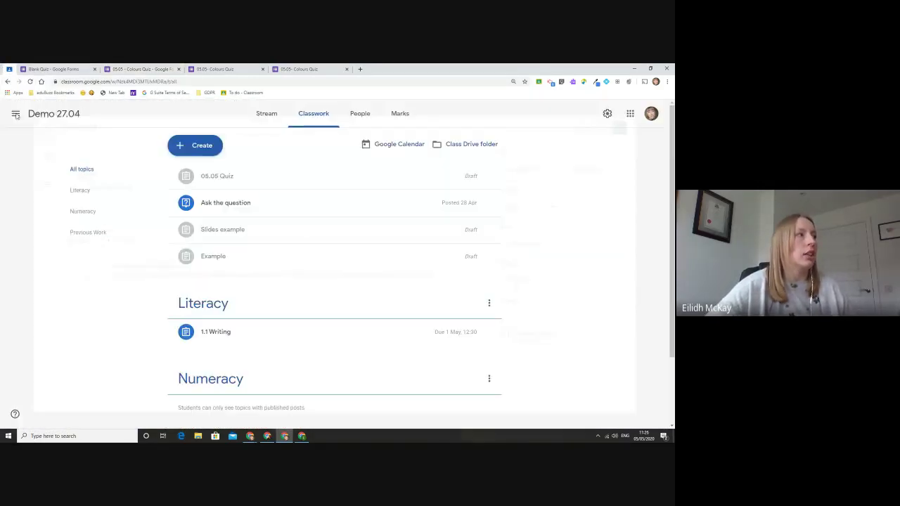
pyautogui.click(14, 112)
pyautogui.click(74, 218)
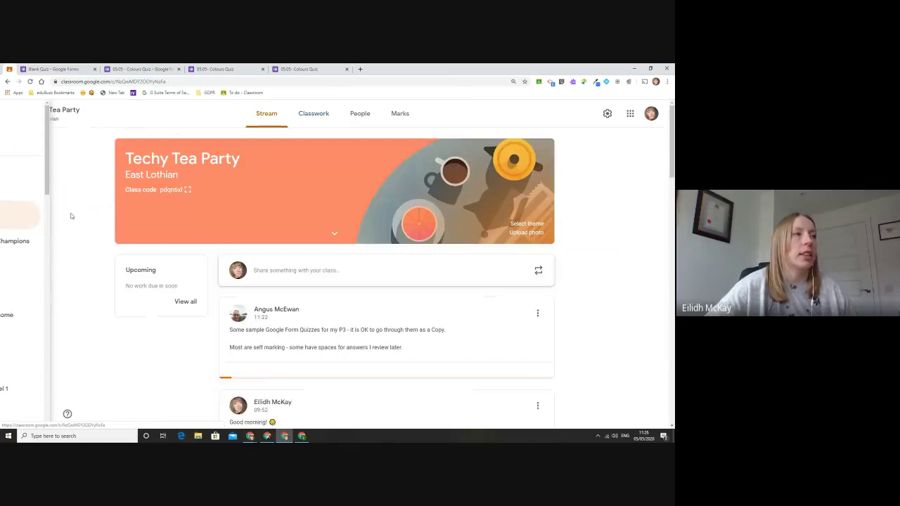
pyautogui.click(307, 119)
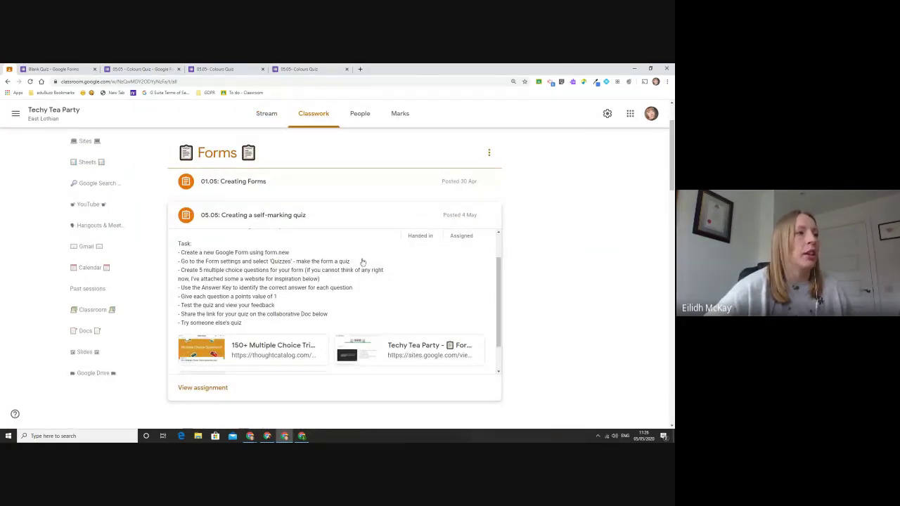
pyautogui.click(211, 388)
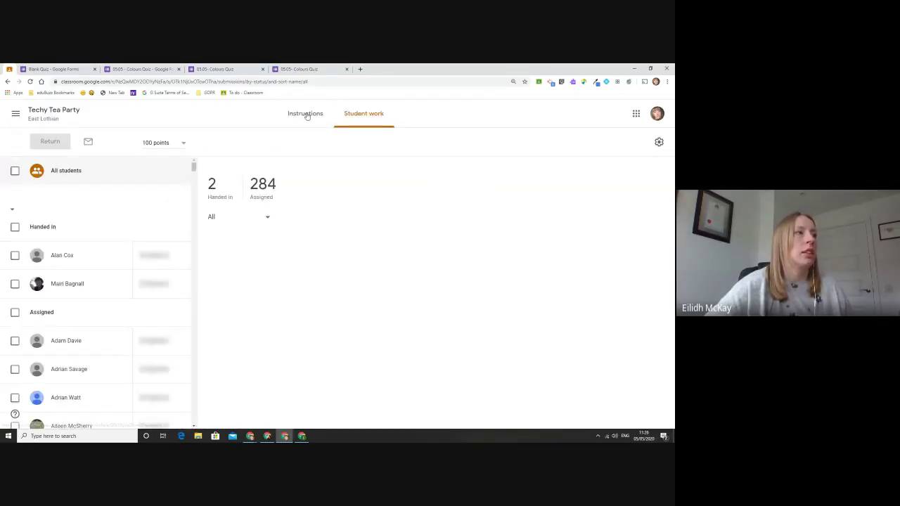
pyautogui.click(306, 114)
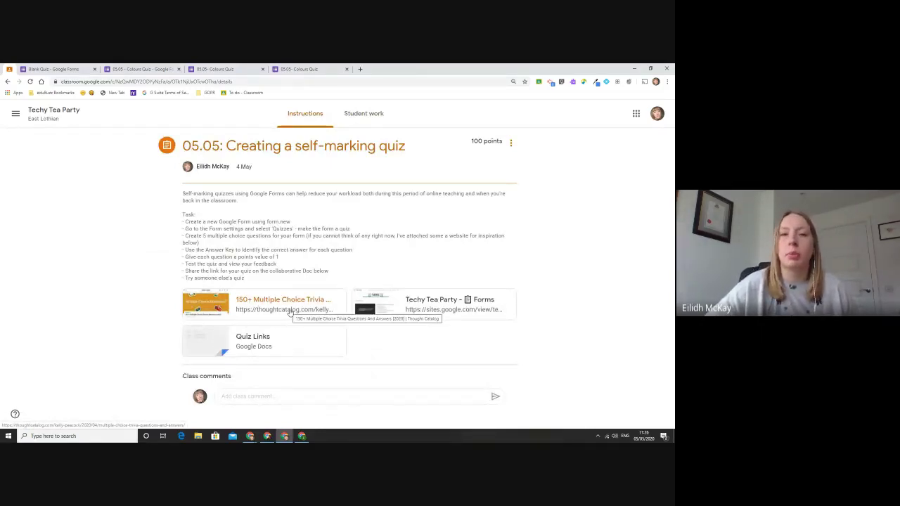
# Step: Open the Thought Catalog trivia page and select the Jewish New Year question text
pyautogui.click(289, 312)
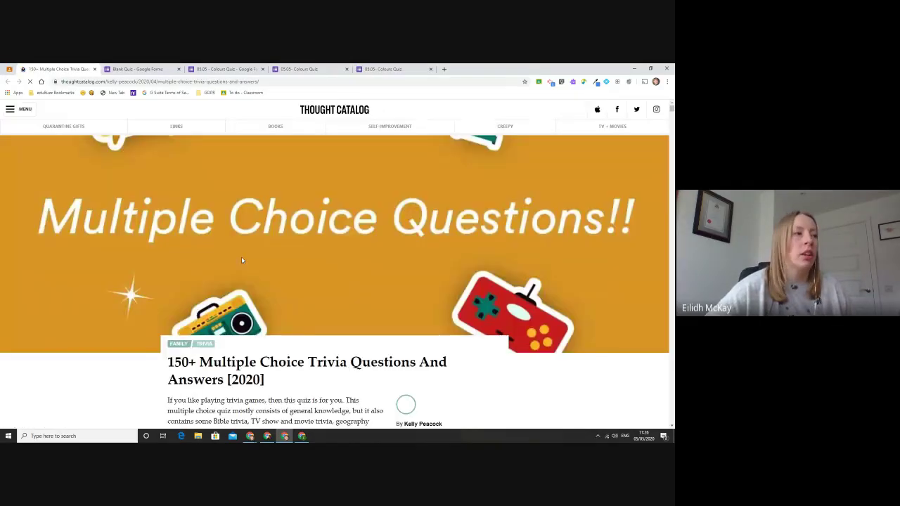
pyautogui.scroll(-3, 242, 260)
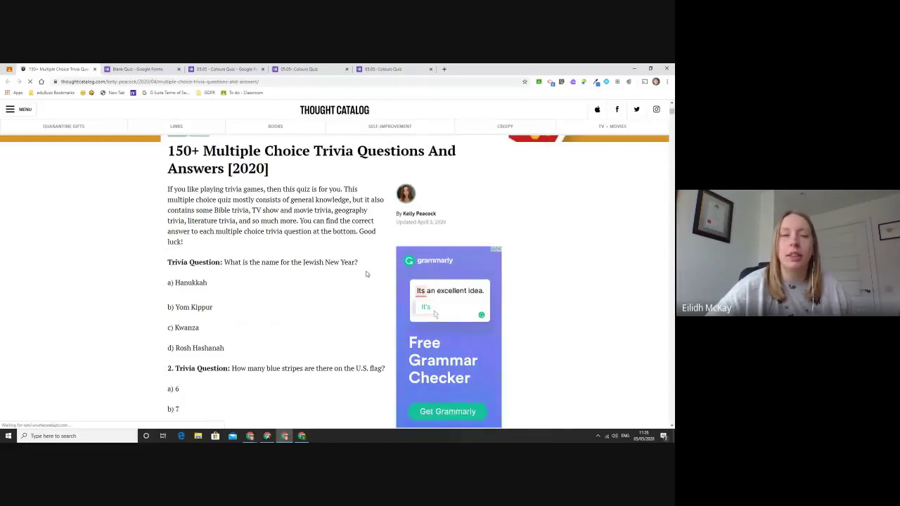
pyautogui.moveTo(359, 262); pyautogui.dragTo(224, 262)
pyautogui.hotkey('ctrl', 'c')
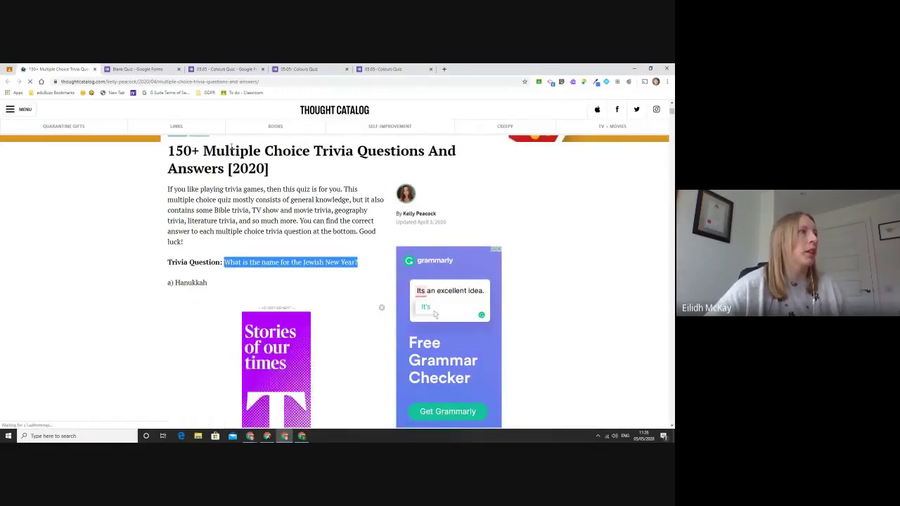
pyautogui.click(227, 69)
pyautogui.click(435, 388)
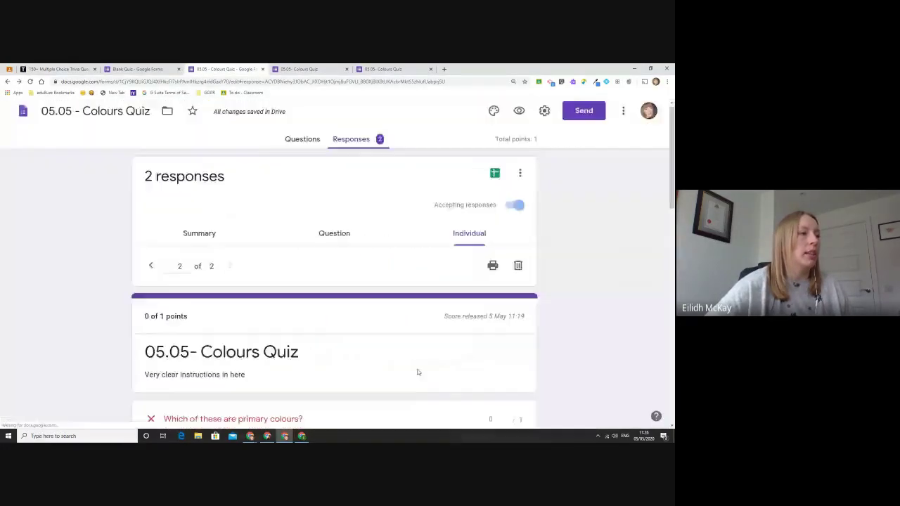
# Step: Add a new question to the Colours Quiz titled with the pasted Jewish New Year question
pyautogui.hotkey('ctrl', '-')
pyautogui.scroll(-10, 362, 334)
pyautogui.scroll(-2, 483, 231)
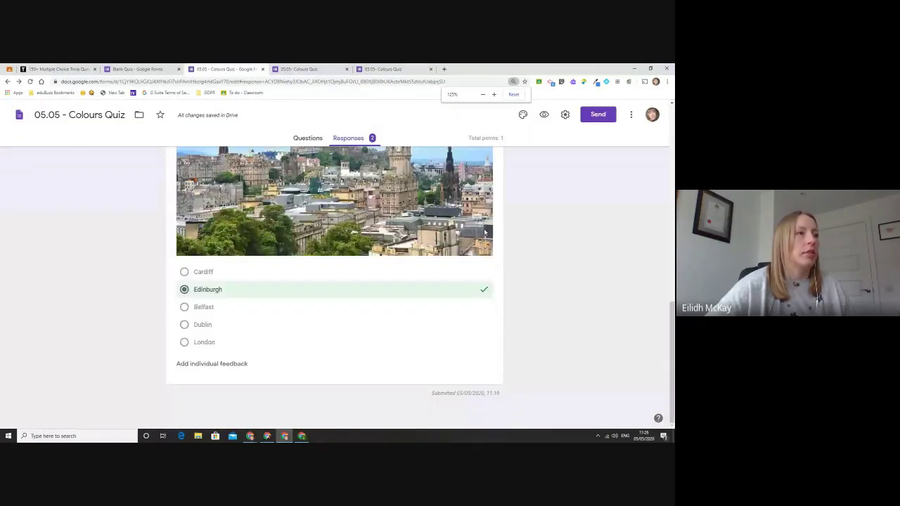
pyautogui.scroll(5, 404, 373)
pyautogui.scroll(2, 405, 374)
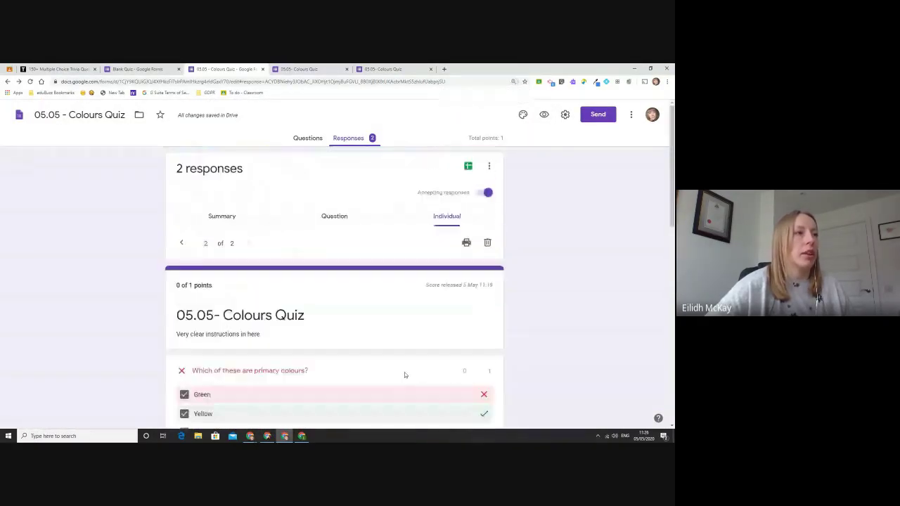
pyautogui.scroll(-5, 404, 375)
pyautogui.click(307, 138)
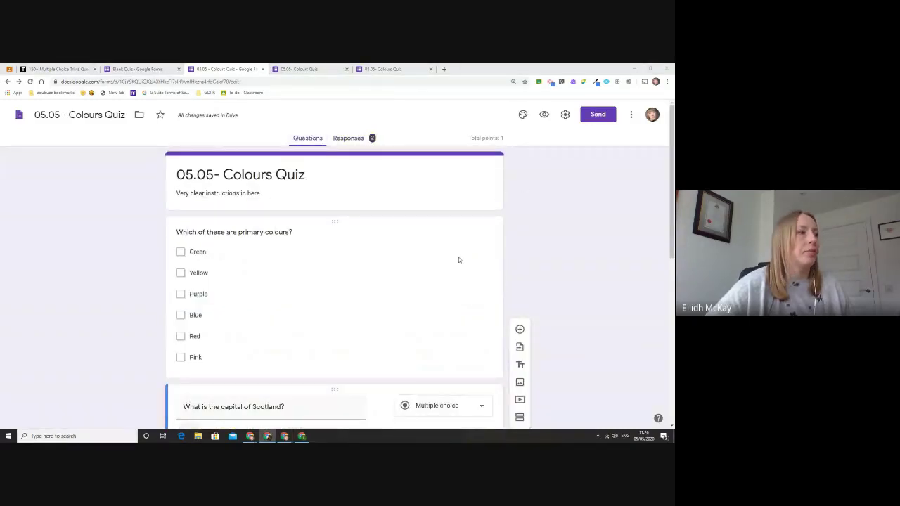
pyautogui.scroll(-6, 458, 260)
pyautogui.click(519, 164)
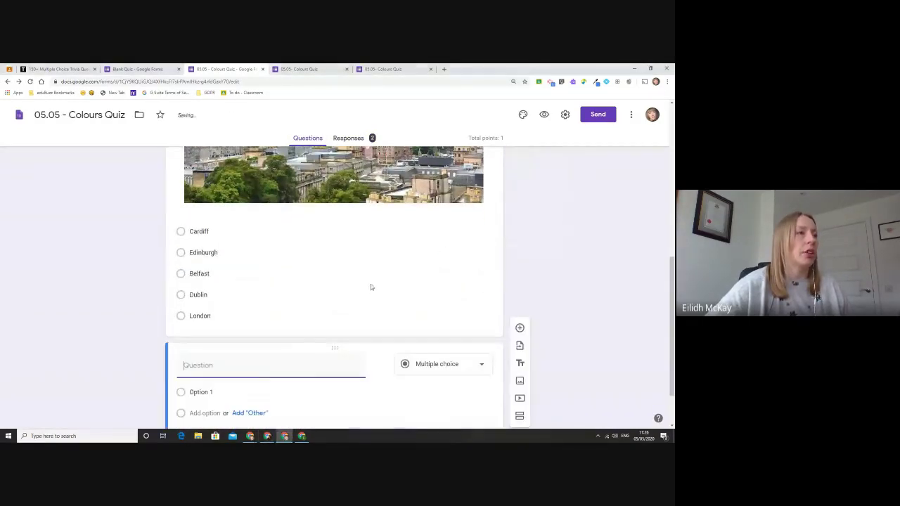
pyautogui.hotkey('ctrl', 'v')
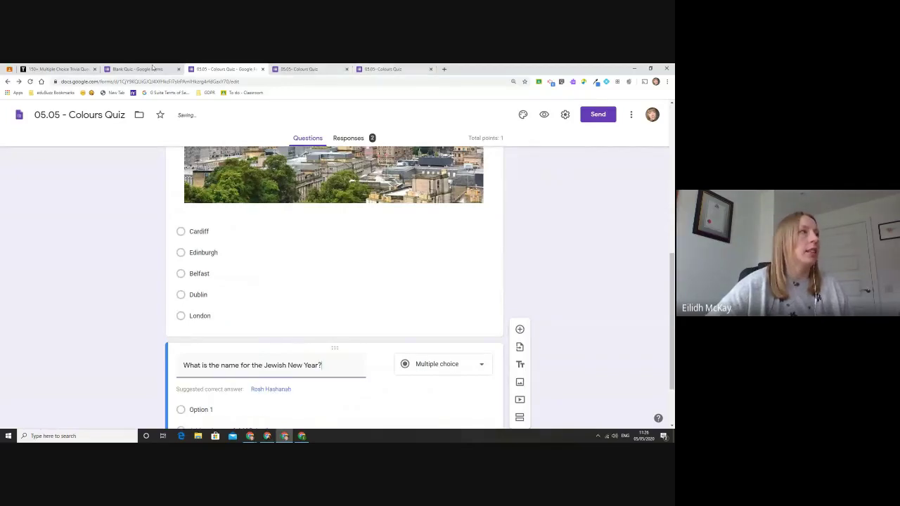
# Step: Paste answer options a) 6, b) 7, c) 13 from the trivia page and delete the empty rows
pyautogui.click(57, 68)
pyautogui.scroll(-3, 235, 288)
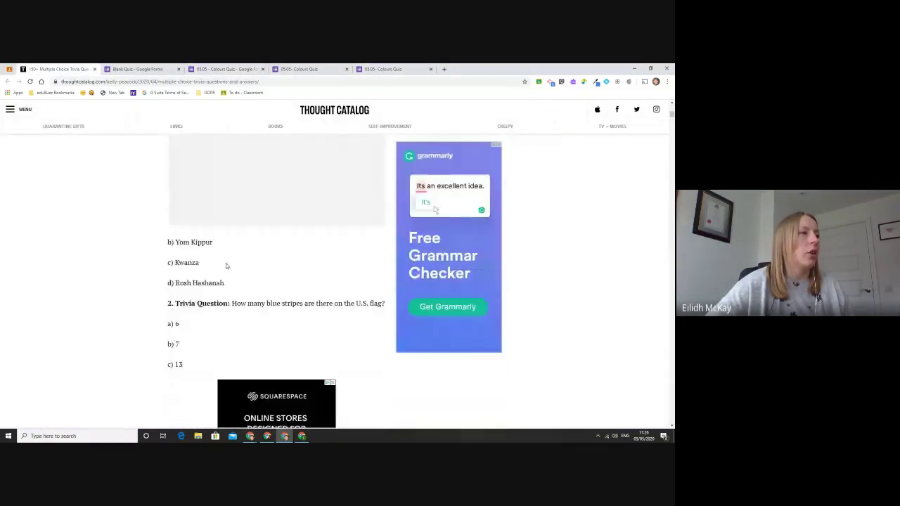
pyautogui.moveTo(240, 285); pyautogui.dragTo(172, 184)
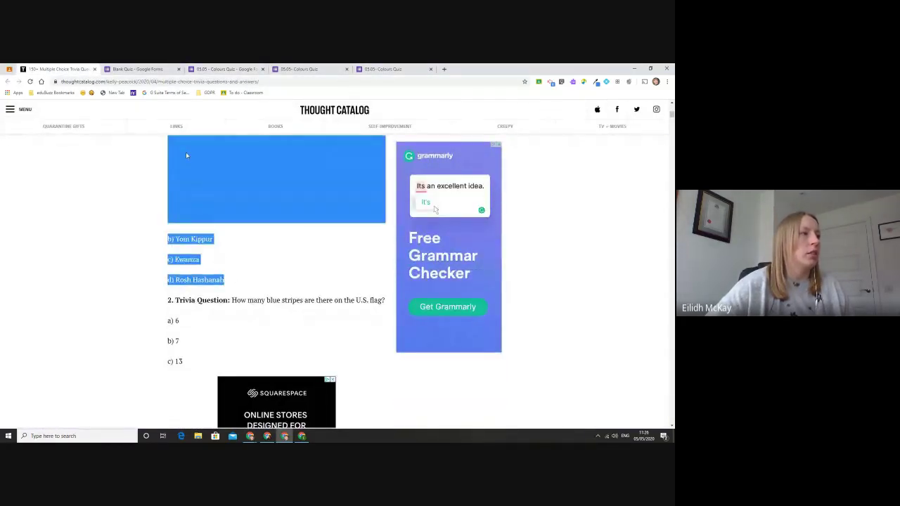
pyautogui.moveTo(195, 362); pyautogui.dragTo(148, 321)
pyautogui.hotkey('ctrl', 'c')
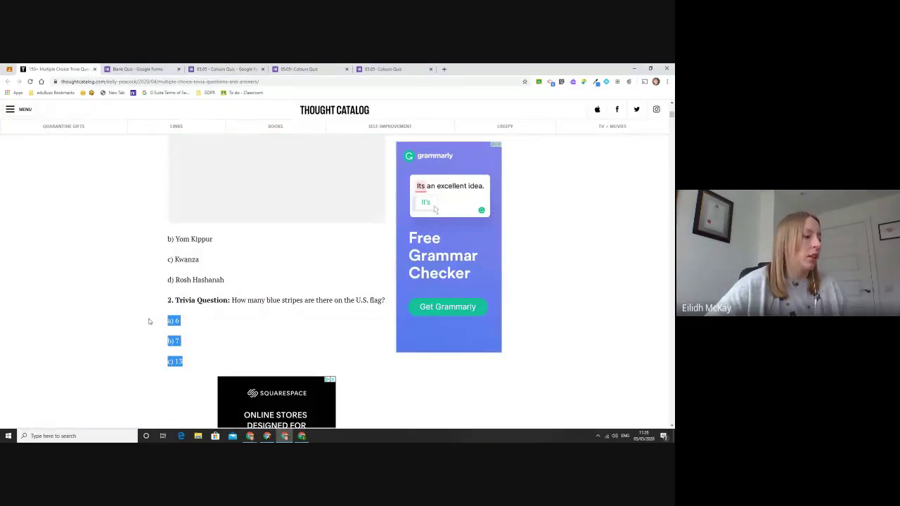
pyautogui.click(224, 69)
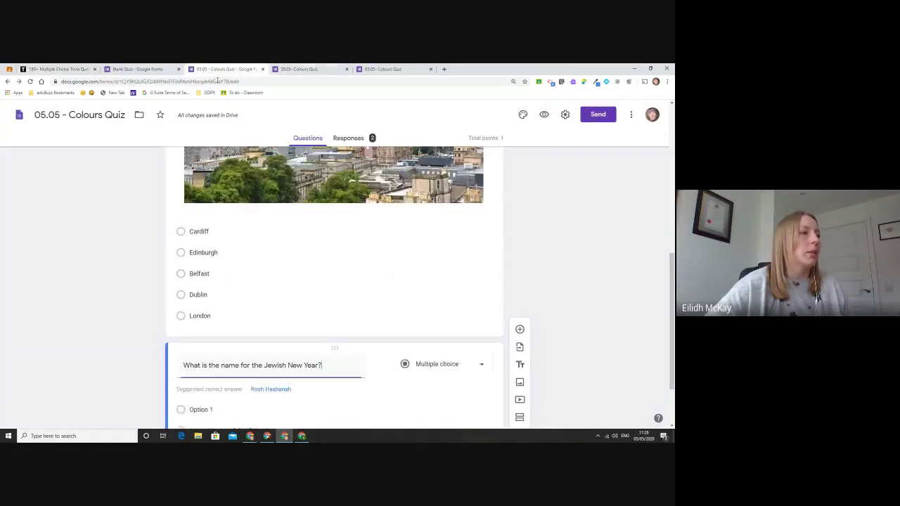
pyautogui.scroll(-1, 334, 281)
pyautogui.click(197, 329)
pyautogui.hotkey('ctrl', 'v')
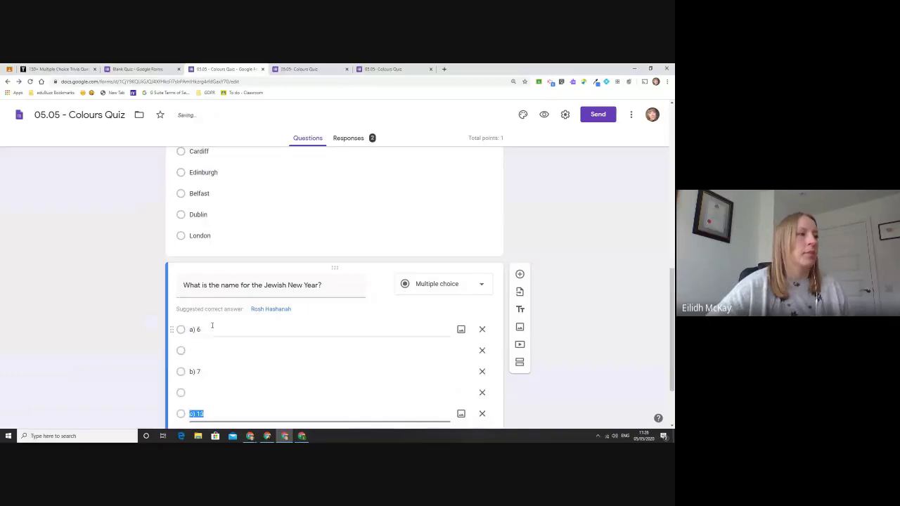
pyautogui.scroll(-1, 212, 325)
pyautogui.click(211, 277)
pyautogui.press('BackSpace')
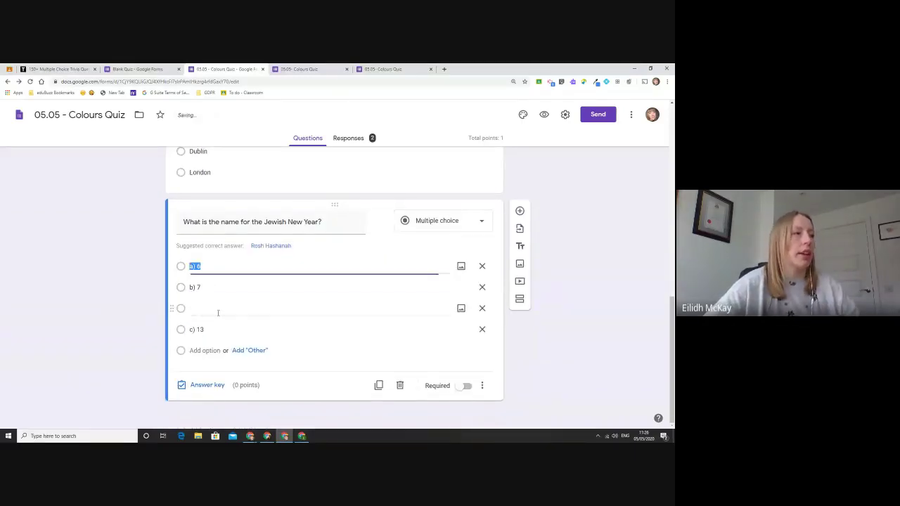
pyautogui.click(218, 312)
pyautogui.press('BackSpace')
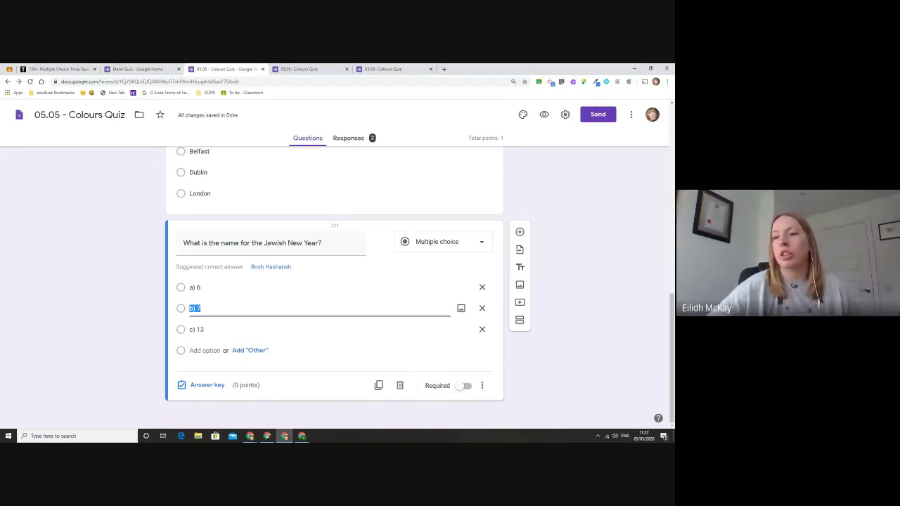
pyautogui.hotkey('alt', 'Tab')
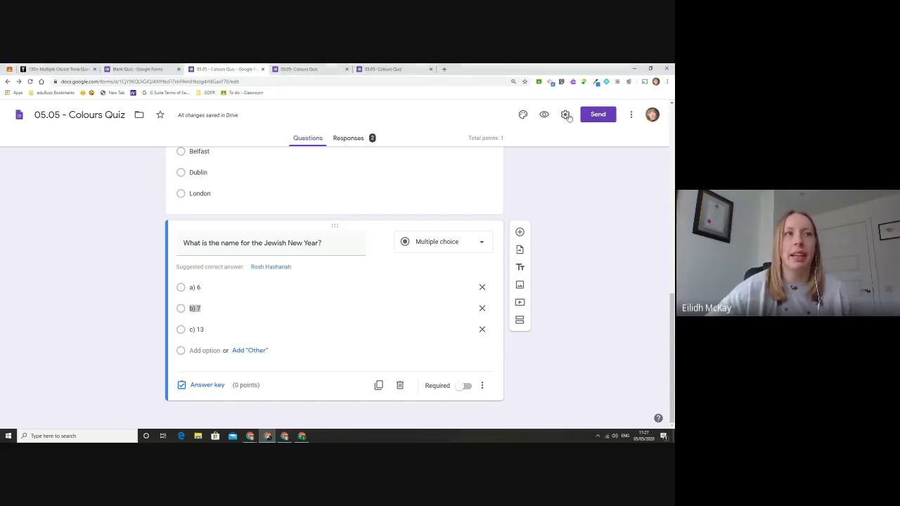
pyautogui.click(566, 115)
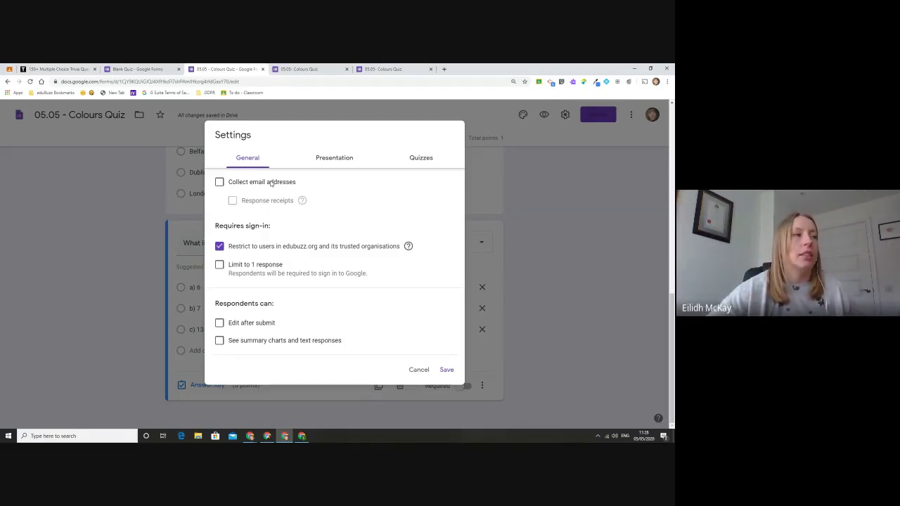
pyautogui.click(271, 183)
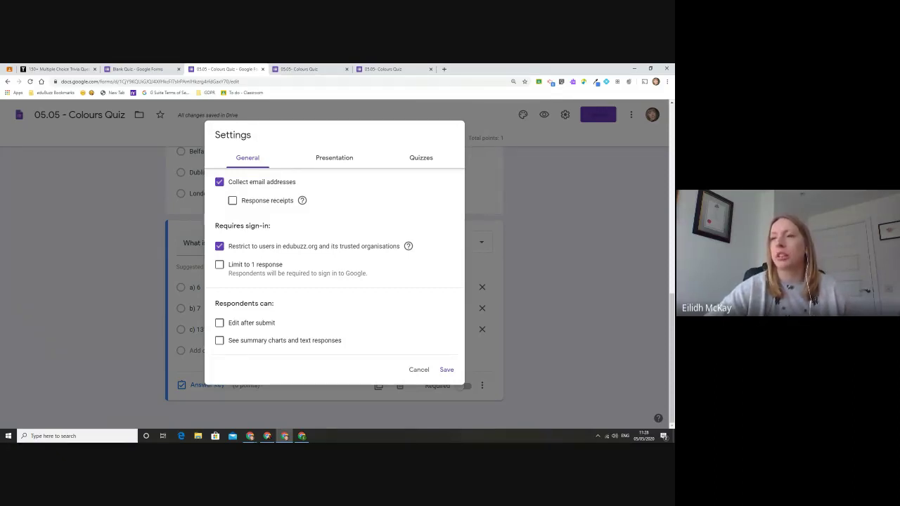
pyautogui.click(417, 369)
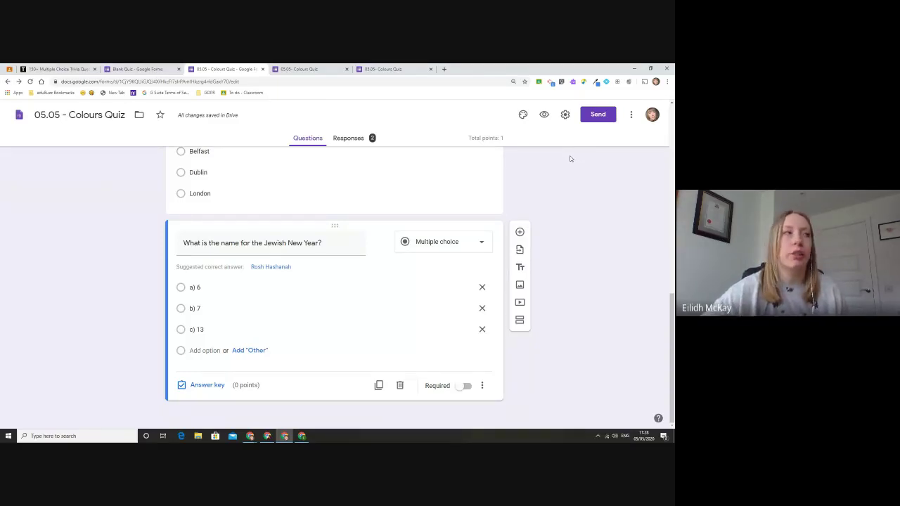
# Step: Change the Colours Quiz address from /edit to /copy and load it in a new tab
pyautogui.doubleClick(236, 81)
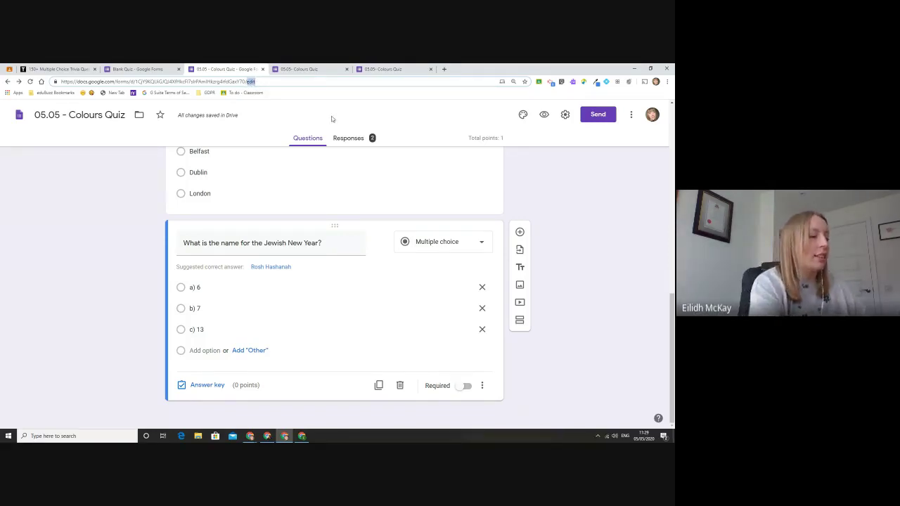
pyautogui.write('copy')
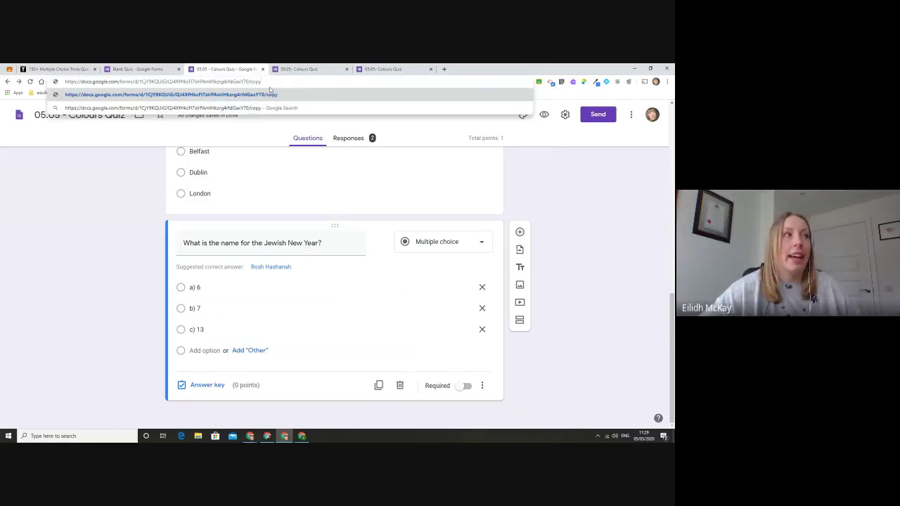
pyautogui.moveTo(261, 81); pyautogui.dragTo(2, 89)
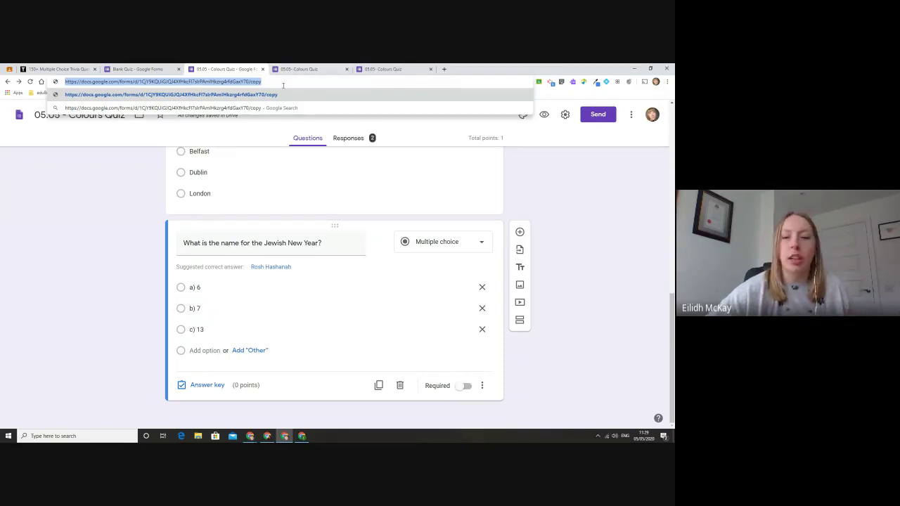
pyautogui.hotkey('ctrl', 't')
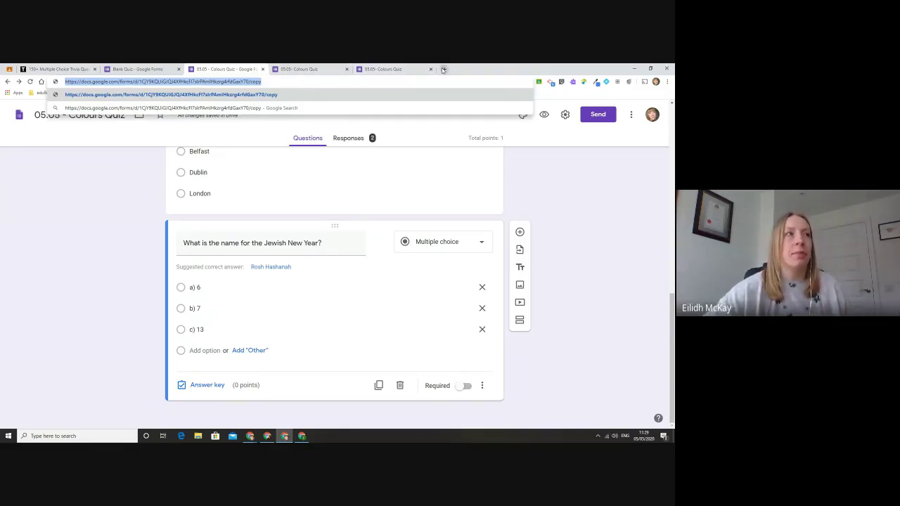
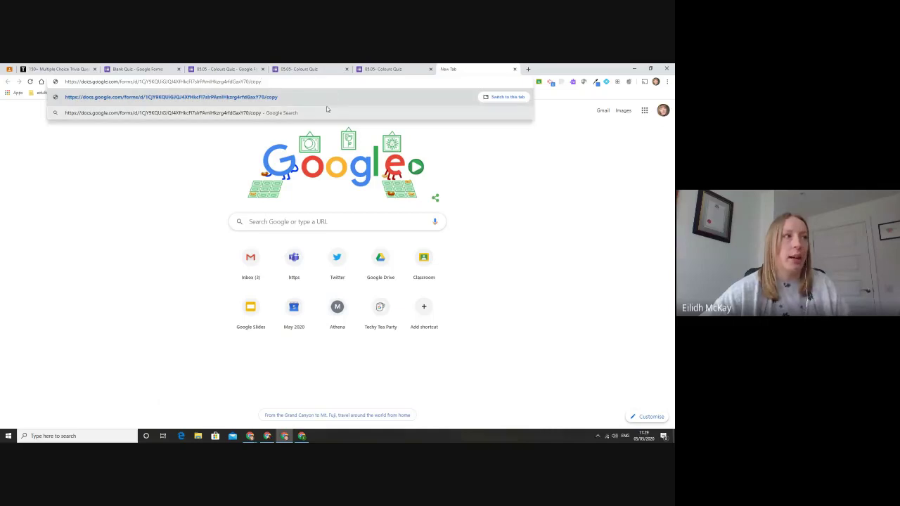
pyautogui.press('Return')
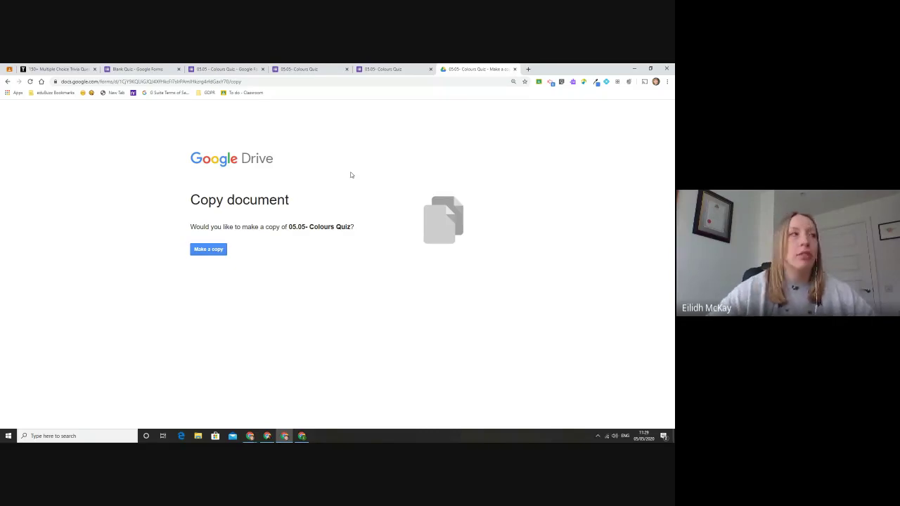
pyautogui.click(142, 69)
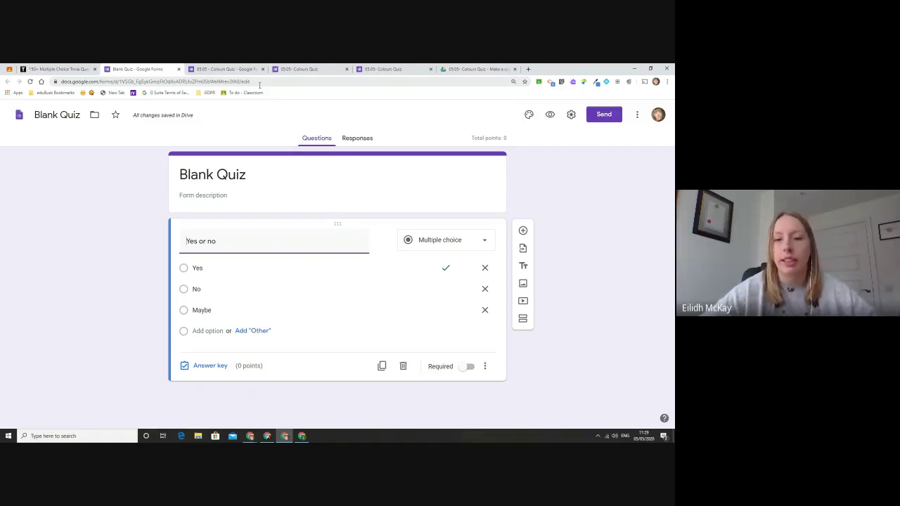
# Step: Replace 'edit' with 'copy' in the Blank Quiz address and load that link in a new tab
pyautogui.moveTo(260, 80); pyautogui.dragTo(244, 81)
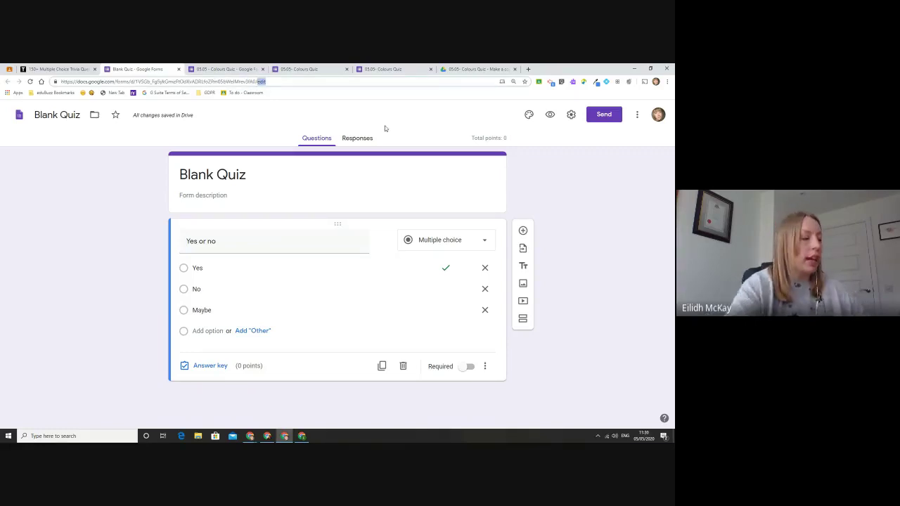
pyautogui.write('copy')
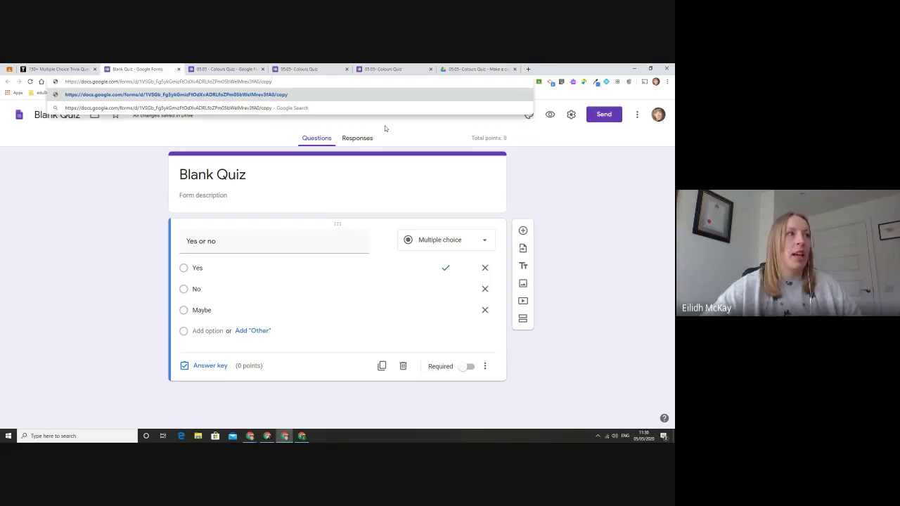
pyautogui.moveTo(273, 81); pyautogui.dragTo(80, 85)
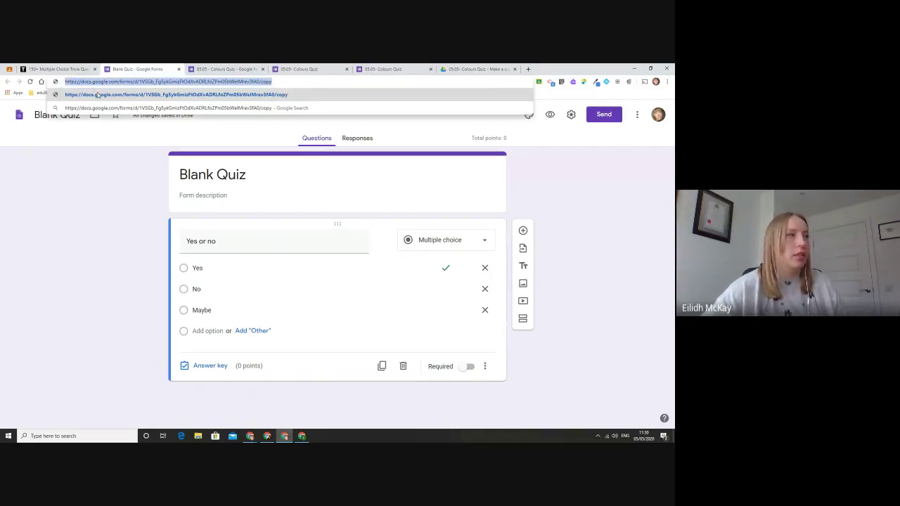
pyautogui.rightClick(138, 83)
pyautogui.click(155, 131)
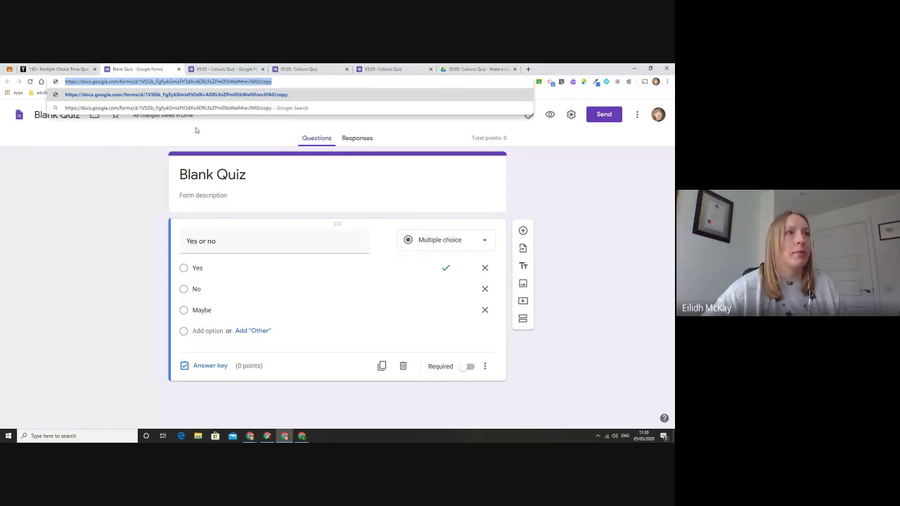
pyautogui.click(526, 70)
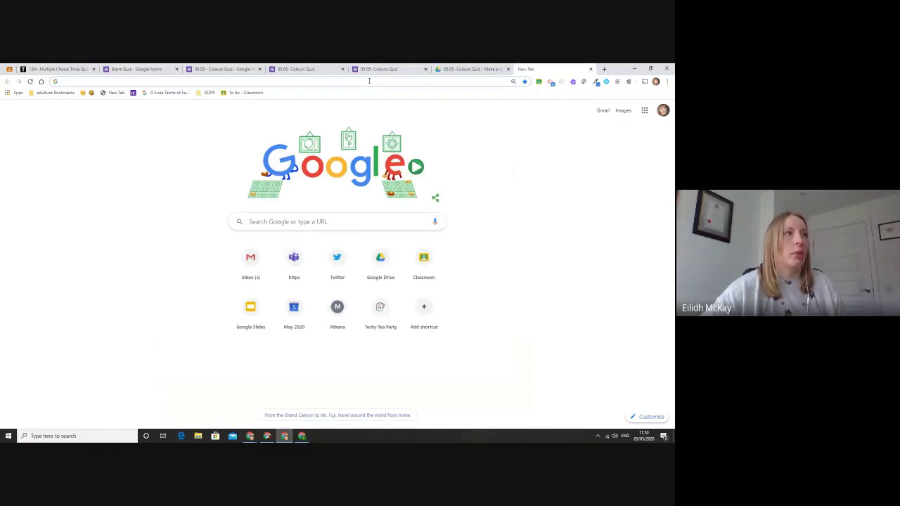
pyautogui.rightClick(368, 81)
pyautogui.click(395, 125)
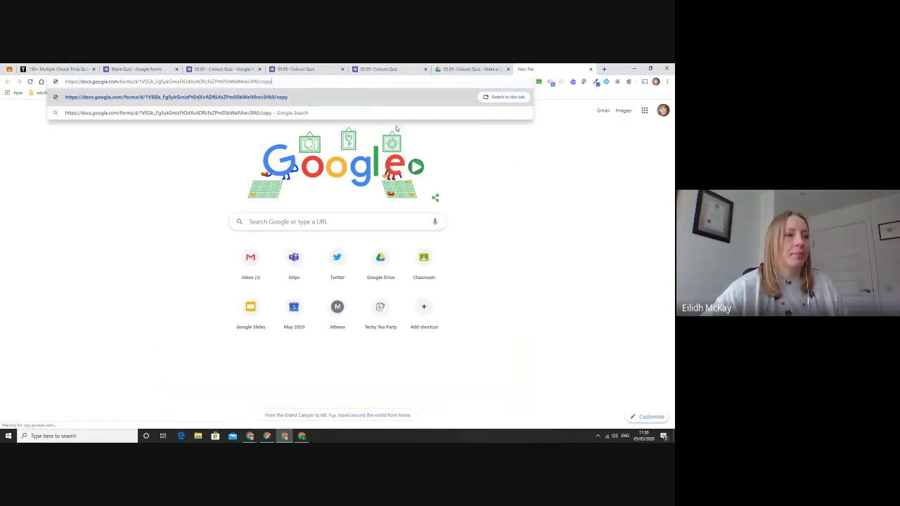
pyautogui.press('Return')
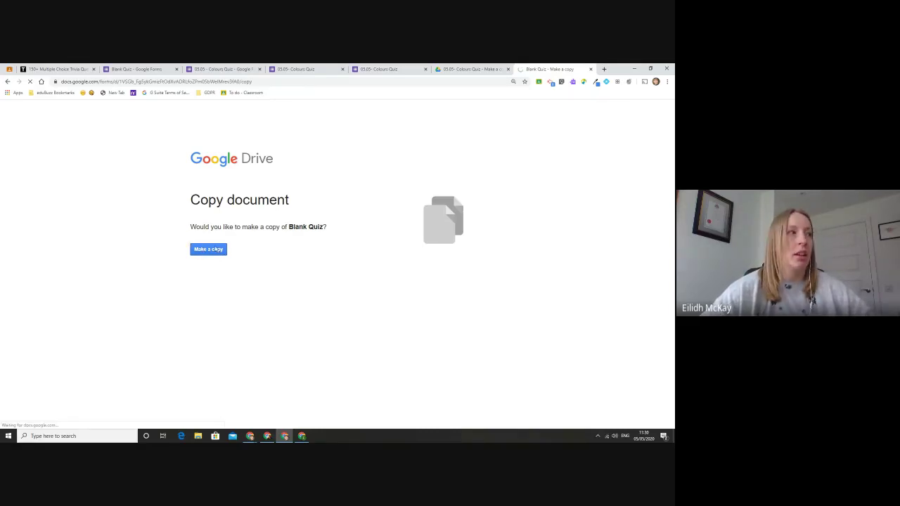
pyautogui.click(216, 252)
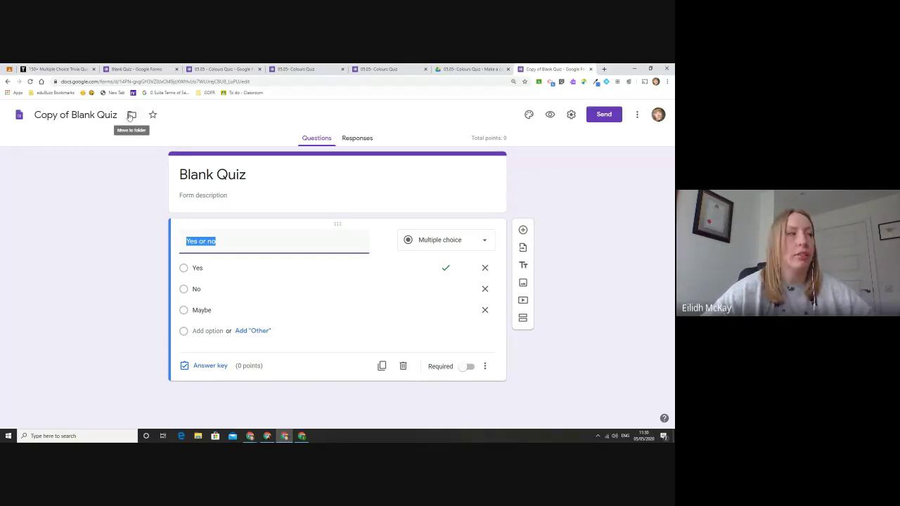
pyautogui.click(131, 115)
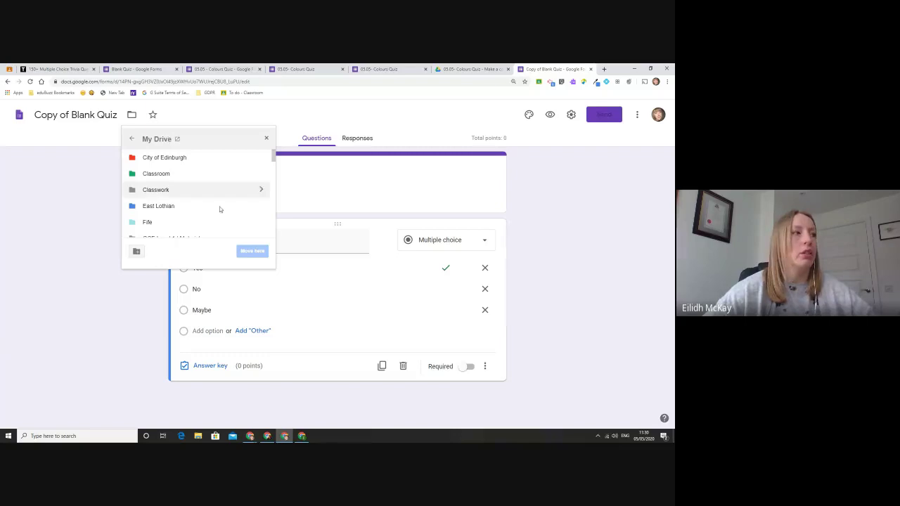
pyautogui.click(85, 221)
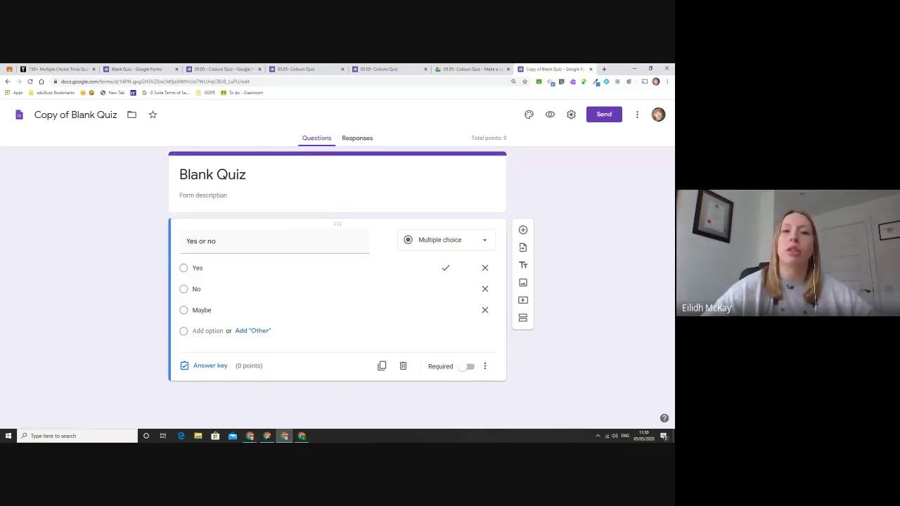
pyautogui.click(601, 119)
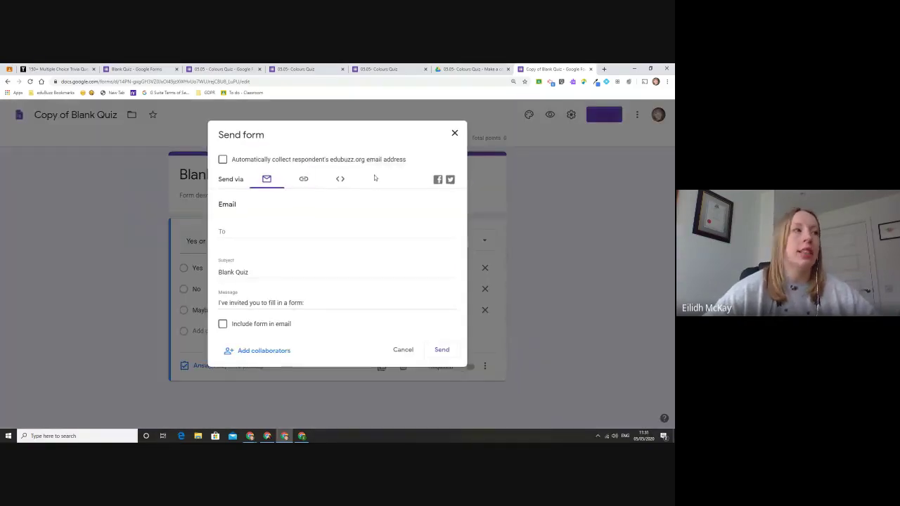
pyautogui.click(315, 182)
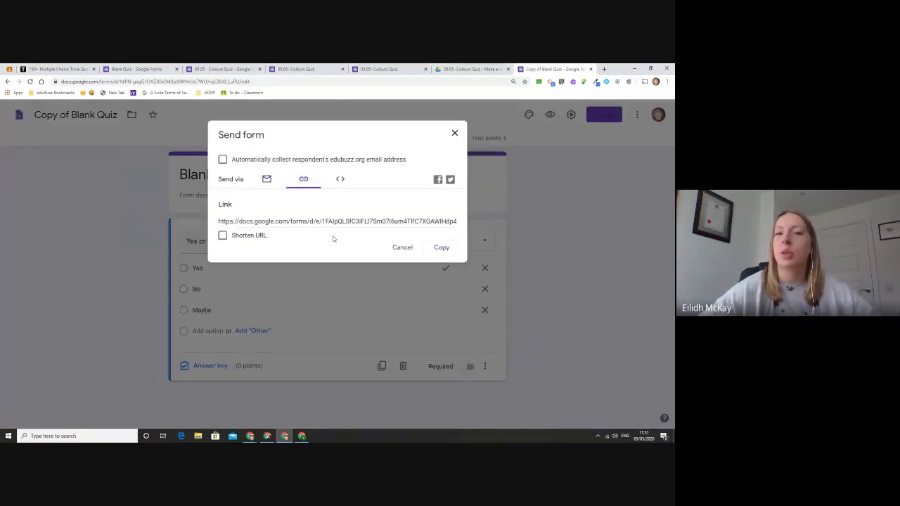
pyautogui.click(454, 133)
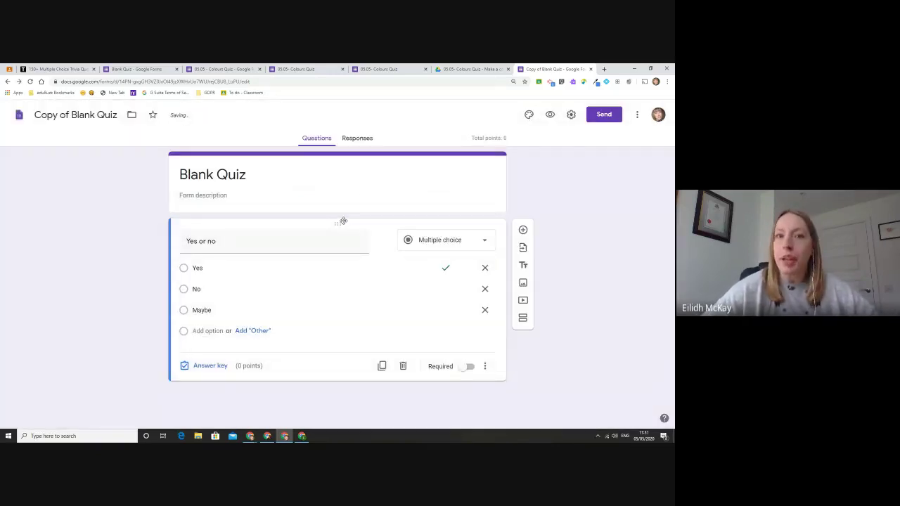
# Step: Load the 05.05 - Colours Quiz /copy link and make a copy, opening 'Copy of 05.05 - Colours Quiz'
pyautogui.click(236, 68)
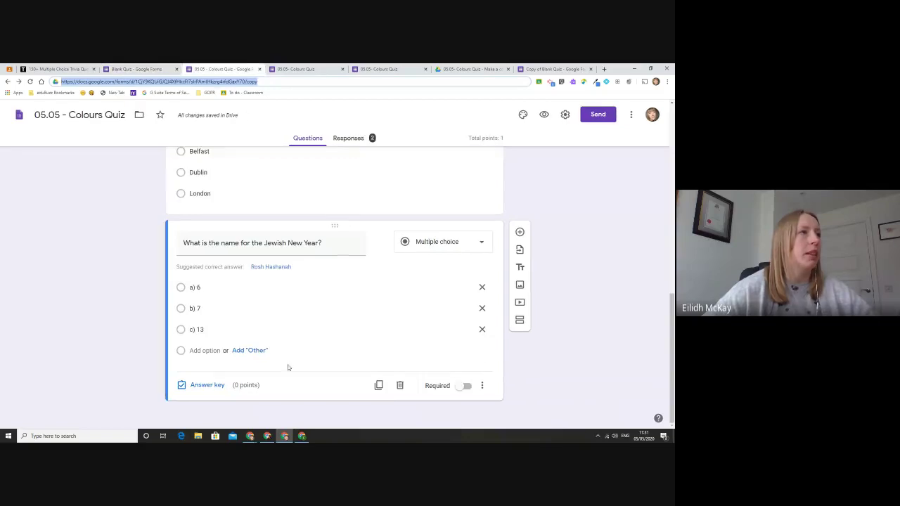
pyautogui.scroll(8, 296, 357)
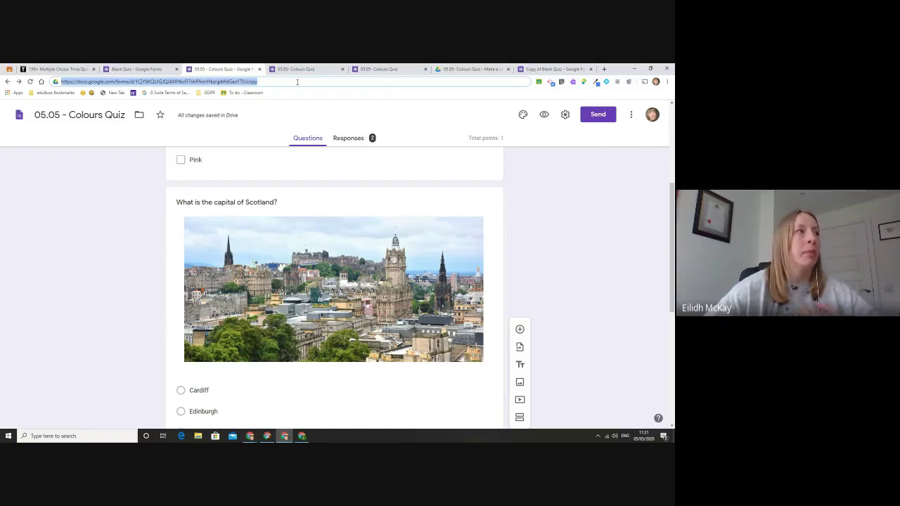
pyautogui.press('Return')
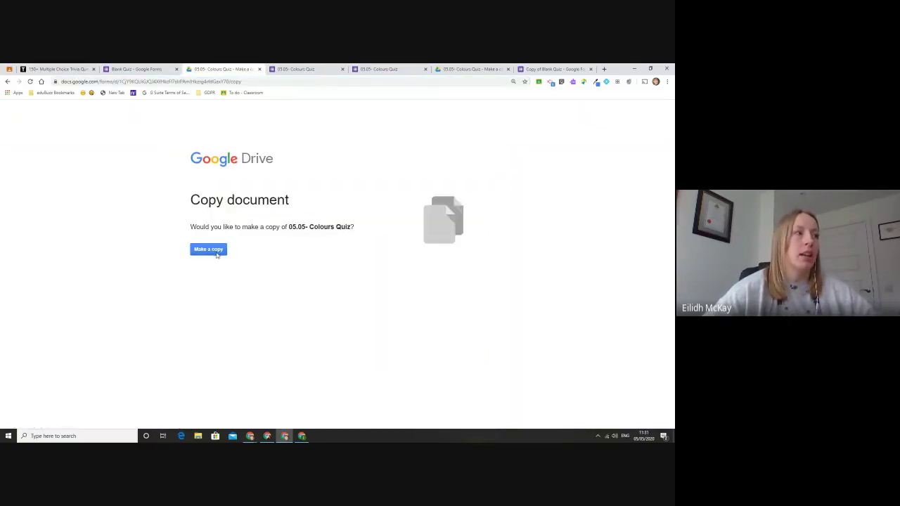
pyautogui.click(211, 250)
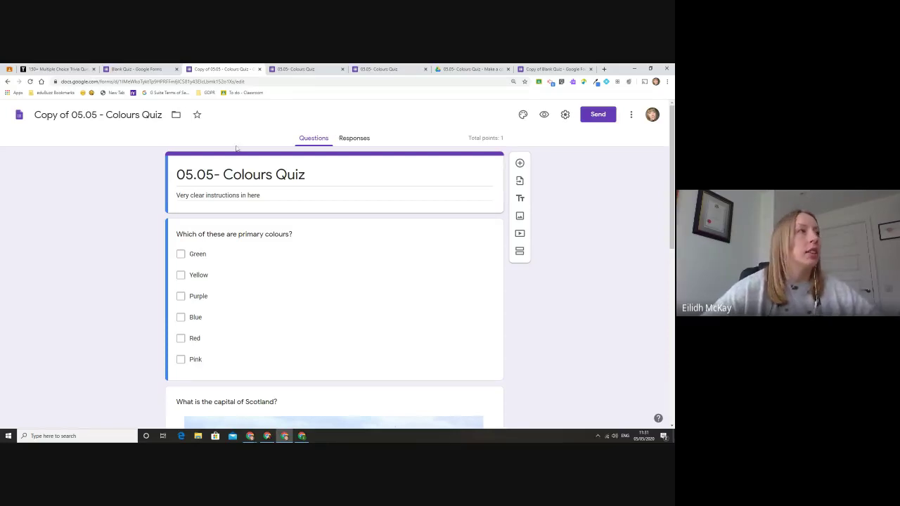
pyautogui.click(149, 68)
pyautogui.click(247, 69)
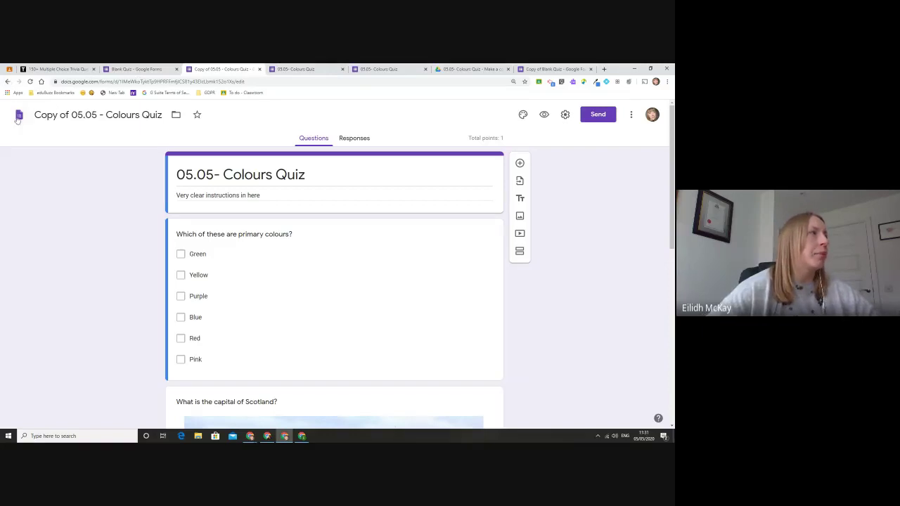
# Step: From the Forms home, link the original Colours Quiz's 2 responses to a newly created Google Sheet
pyautogui.click(19, 116)
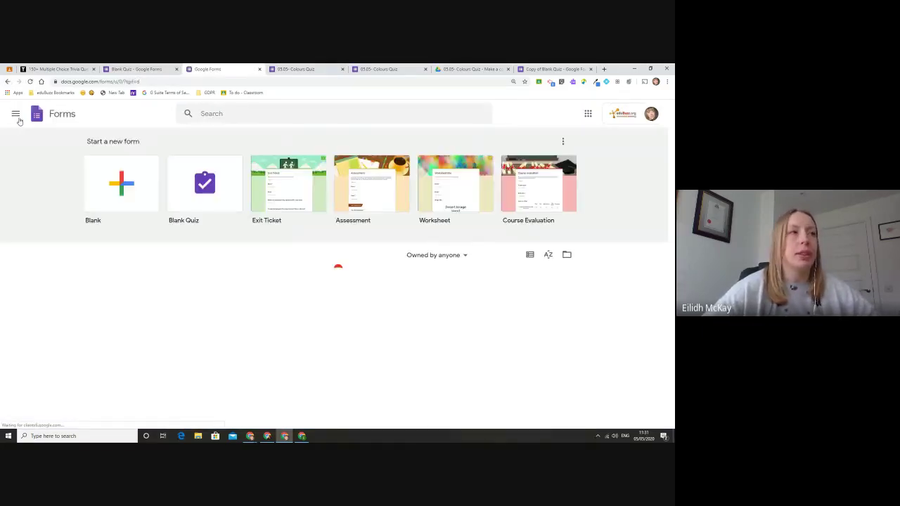
pyautogui.click(338, 307)
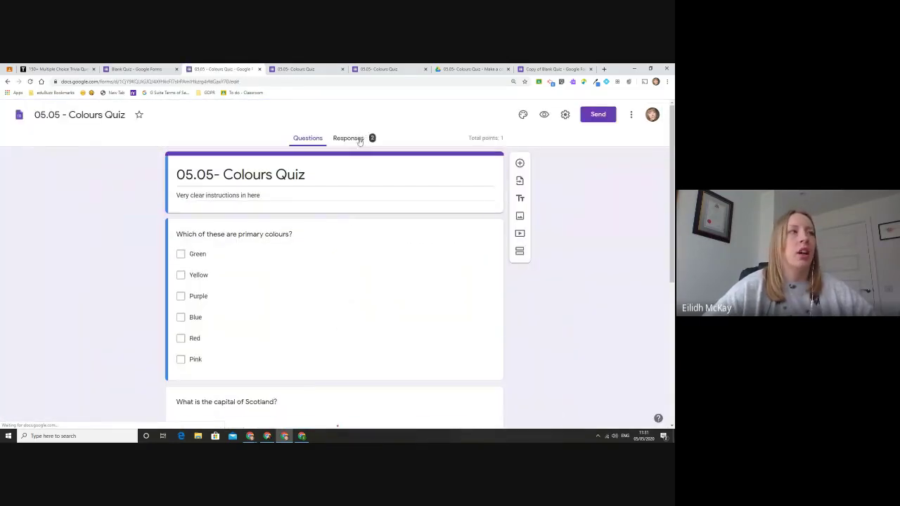
pyautogui.click(355, 139)
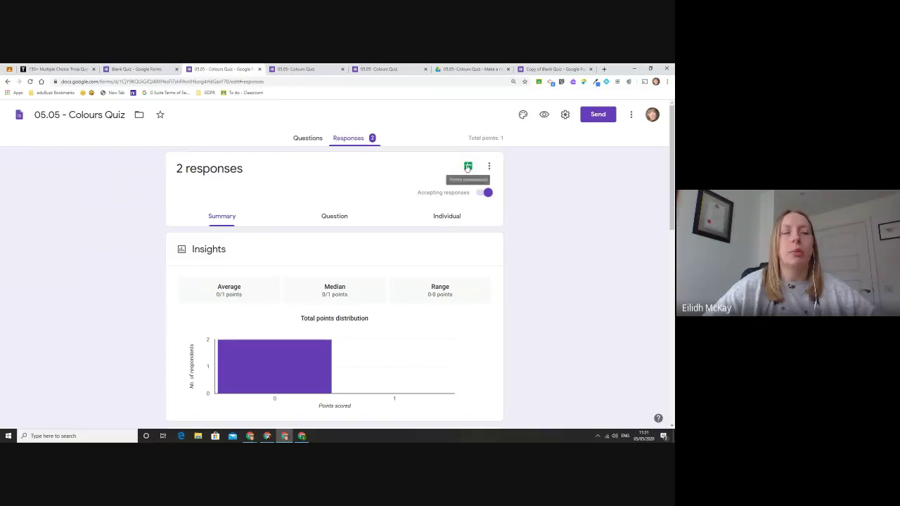
pyautogui.click(467, 166)
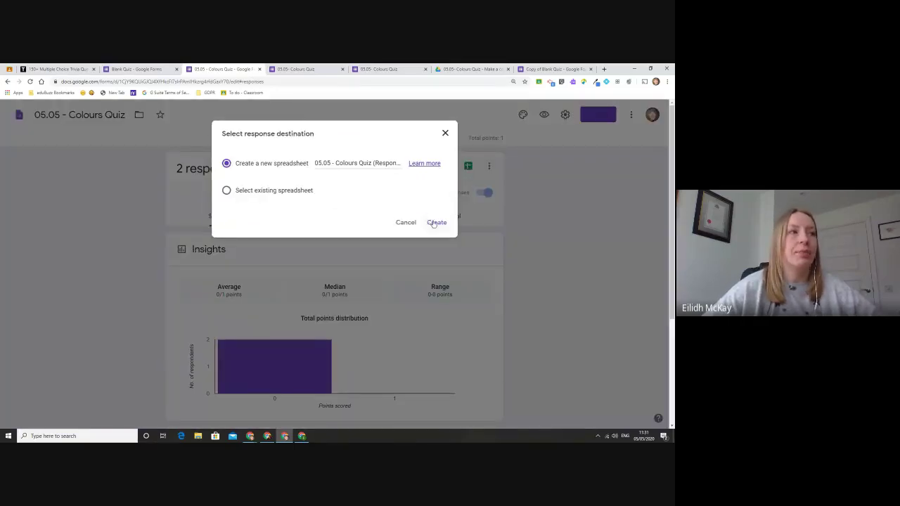
pyautogui.click(435, 223)
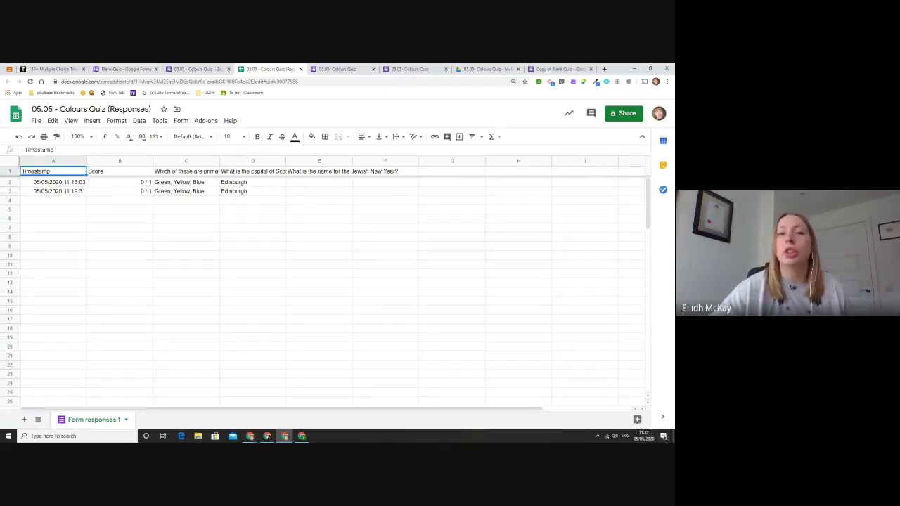
# Step: Review both responses in '05.05 - Colours Quiz (Responses)', then go back to the Forms tab
pyautogui.click(210, 68)
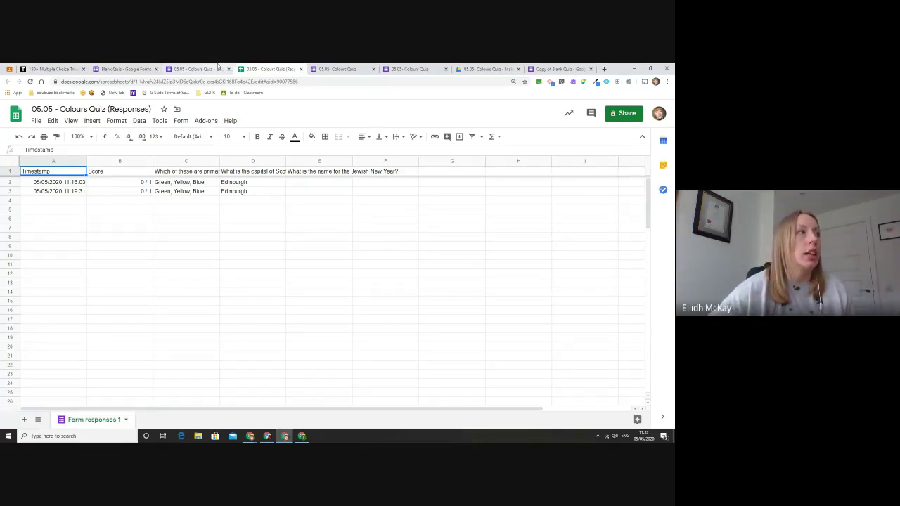
# Step: Change the Blank Quiz address ending from edit to copy and copy the full /copy link
pyautogui.click(146, 69)
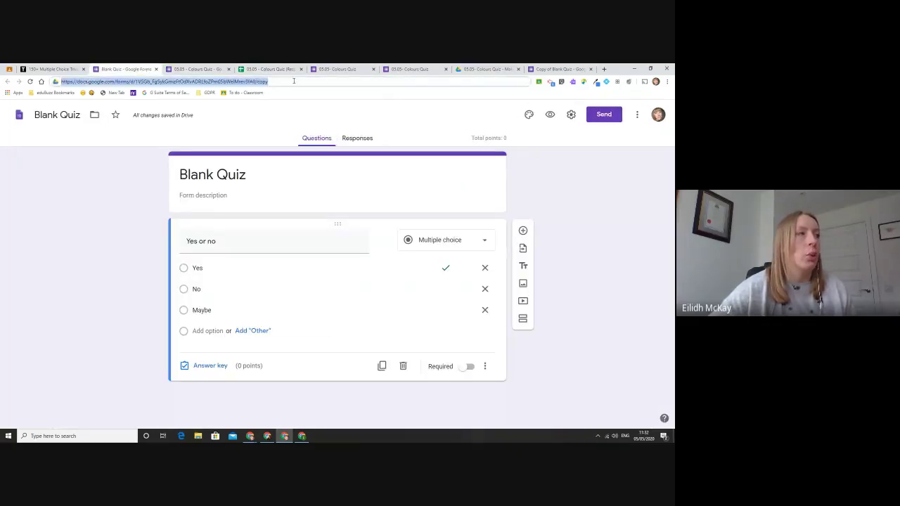
pyautogui.moveTo(287, 82); pyautogui.dragTo(257, 82)
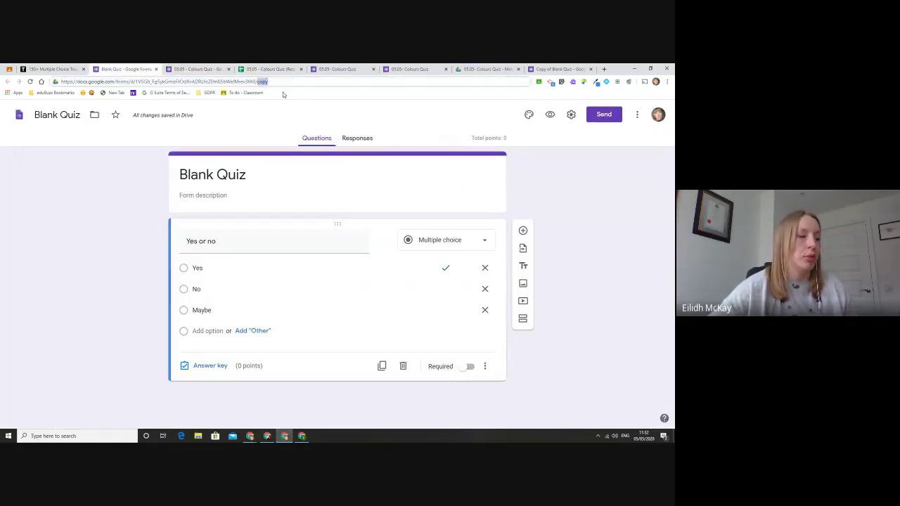
pyautogui.write('edit')
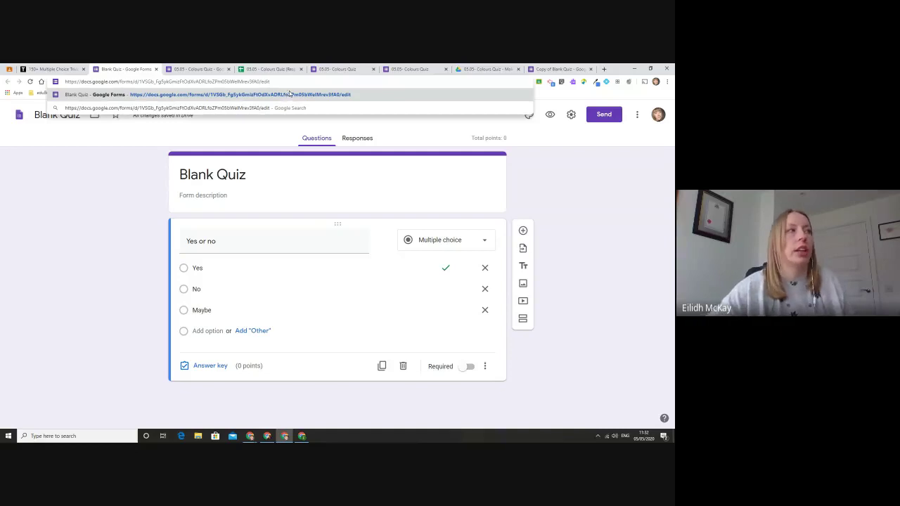
pyautogui.press('BackSpace')
pyautogui.press('BackSpace')
pyautogui.press('BackSpace')
pyautogui.press('BackSpace')
pyautogui.write('c')
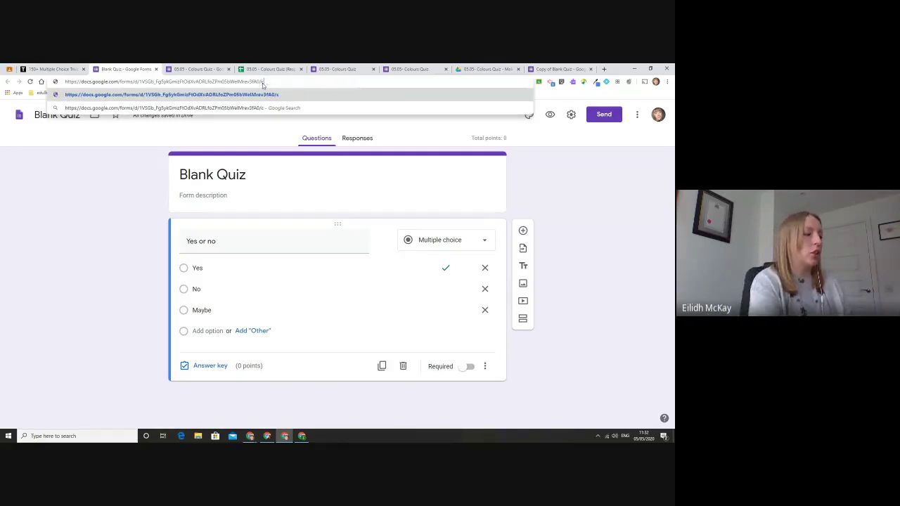
pyautogui.write('opy')
pyautogui.moveTo(303, 82); pyautogui.dragTo(63, 82)
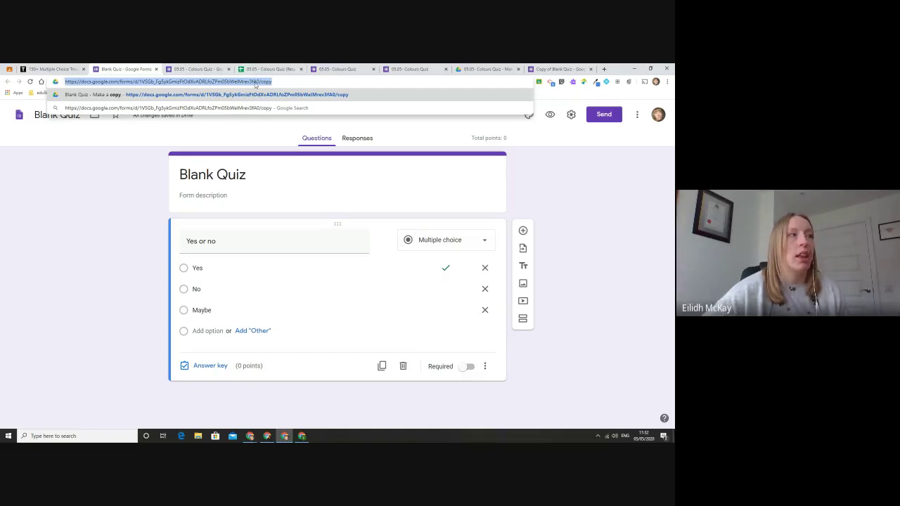
pyautogui.rightClick(183, 85)
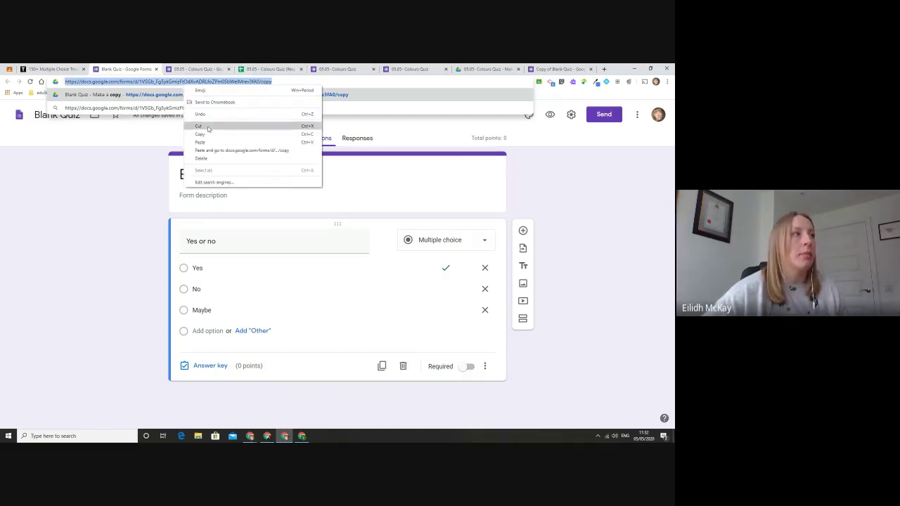
pyautogui.click(211, 128)
# Step: Replace the Colours Quiz tab's address with 'mail' to load the Gmail inbox
pyautogui.click(196, 69)
pyautogui.click(196, 81)
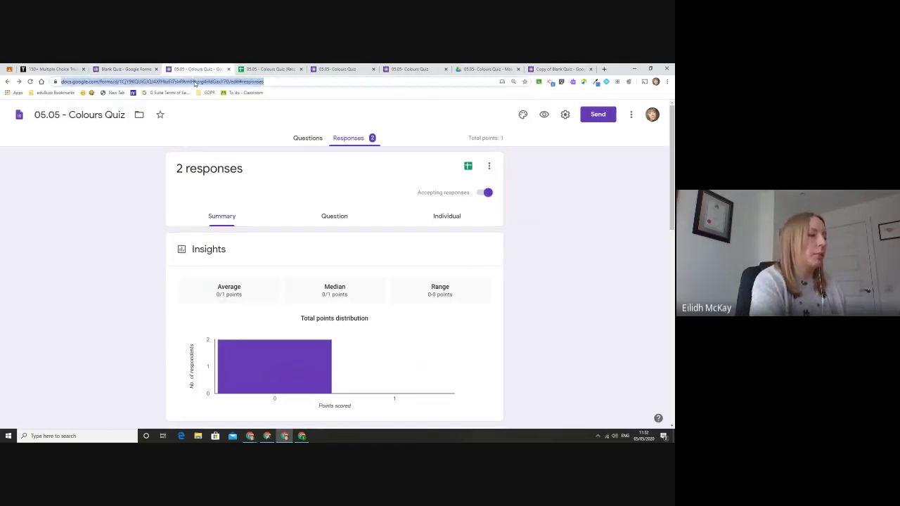
pyautogui.write('mail')
pyautogui.press('Return')
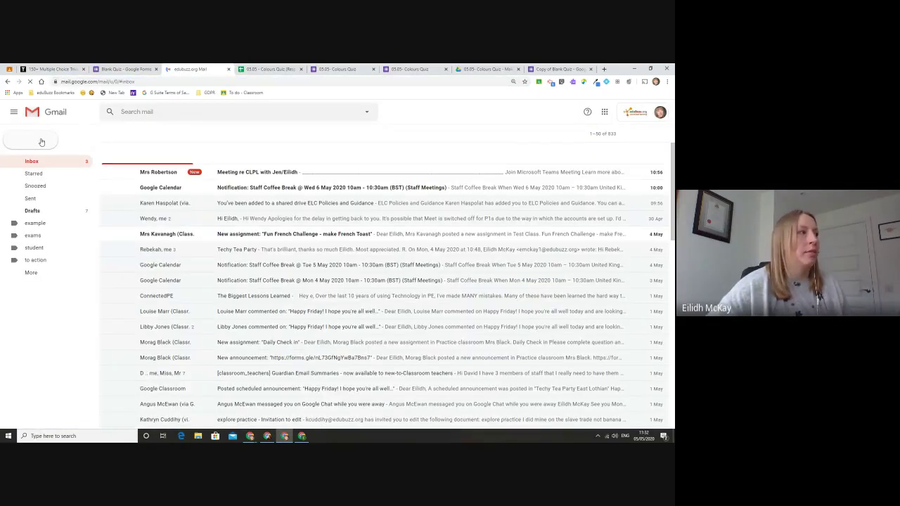
# Step: Dismiss the Meet promo, paste the Blank Quiz /copy link into a new email, then revisit Blank Quiz
pyautogui.click(42, 142)
pyautogui.click(199, 331)
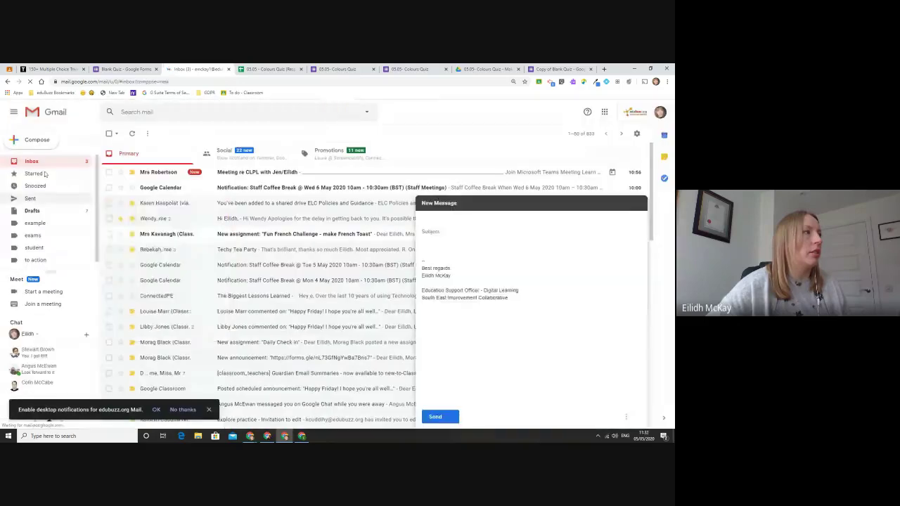
pyautogui.click(447, 246)
pyautogui.hotkey('ctrl', 'v')
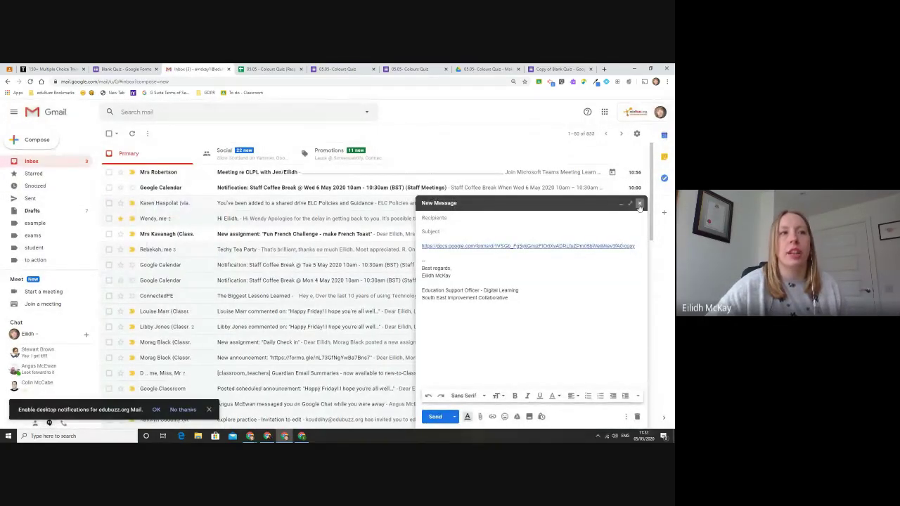
pyautogui.click(125, 68)
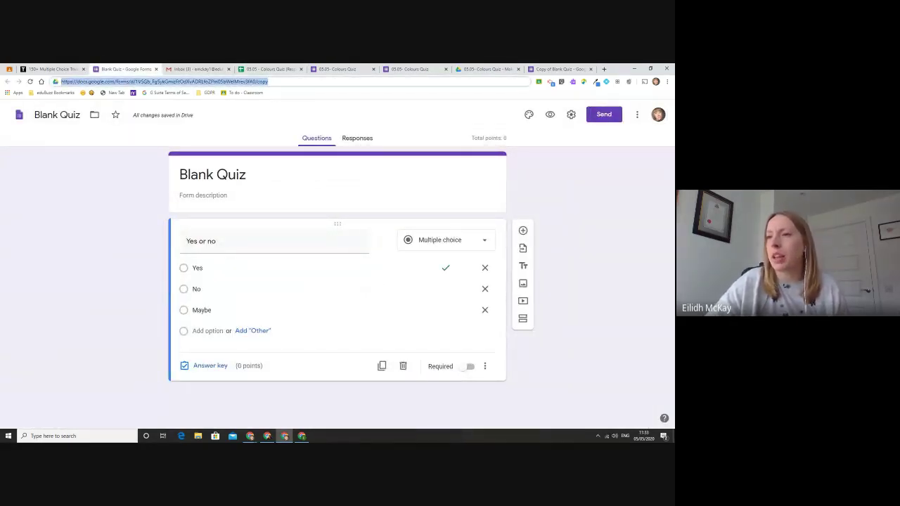
pyautogui.hotkey('alt', 'Tab')
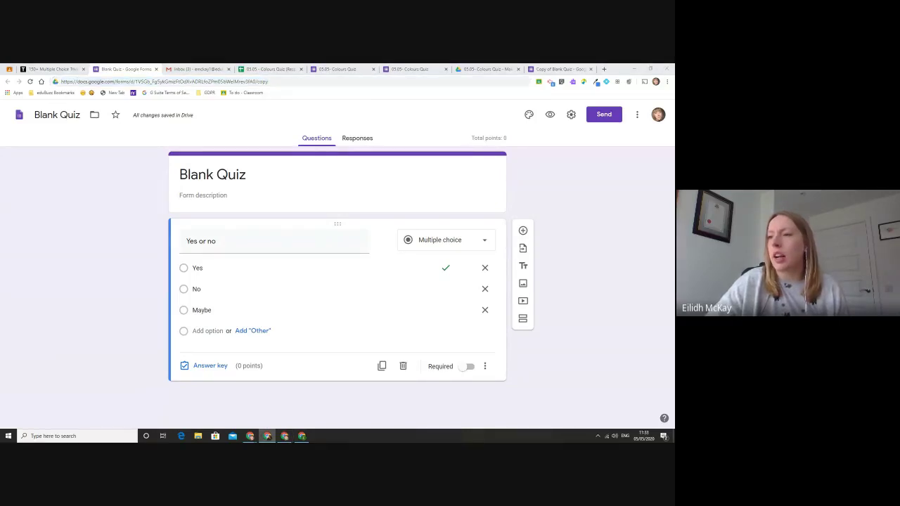